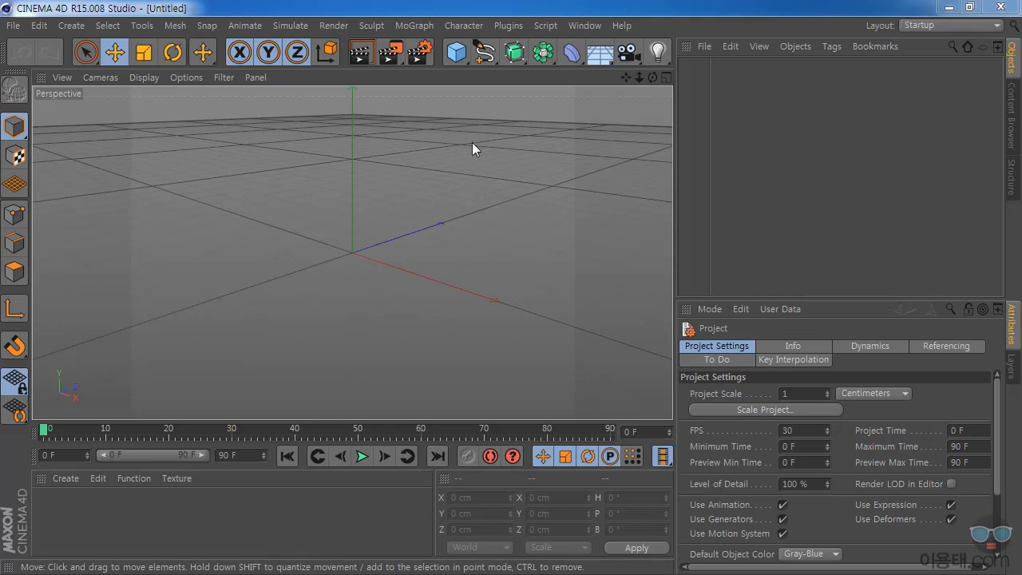
left_click(457, 54)
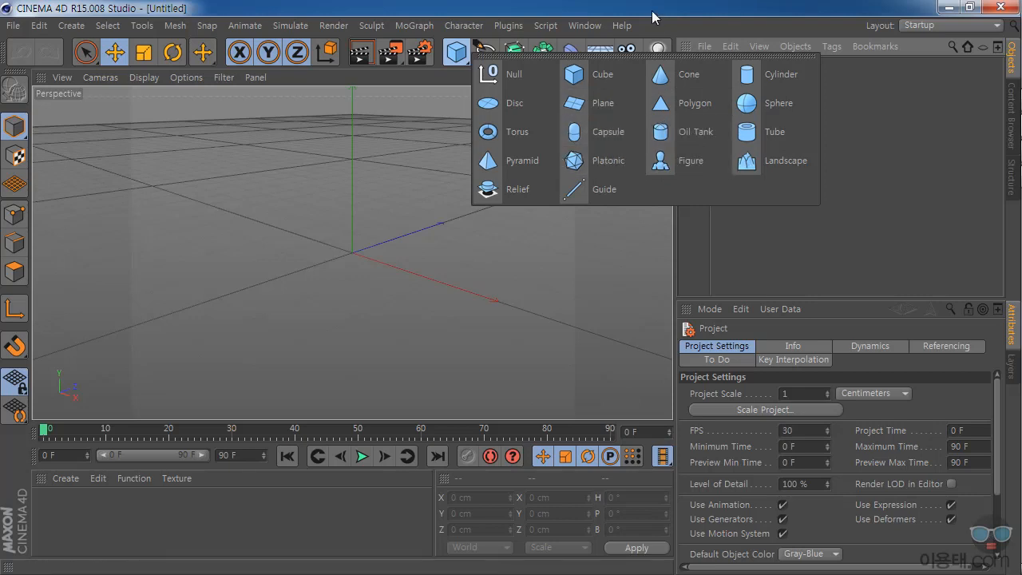
left_click(696, 26)
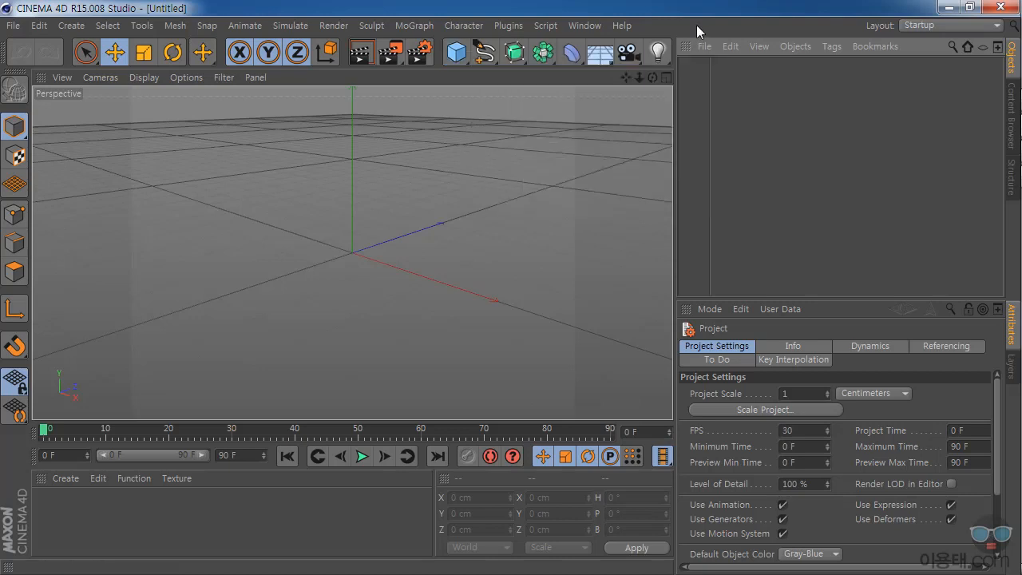
Add a Text spline object to the scene and render a preview of it in the perspective view
left_click(486, 54)
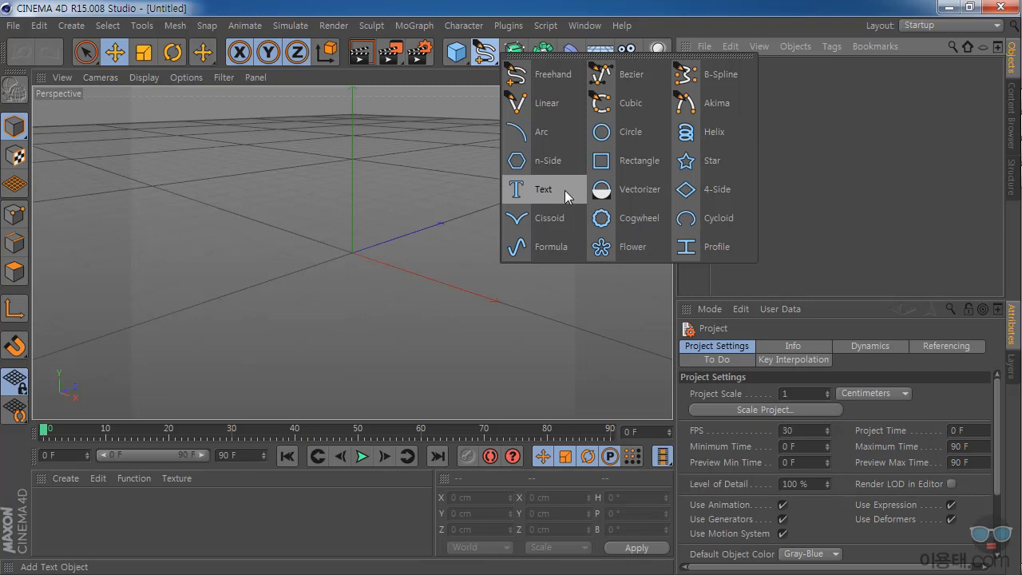
left_click(564, 190)
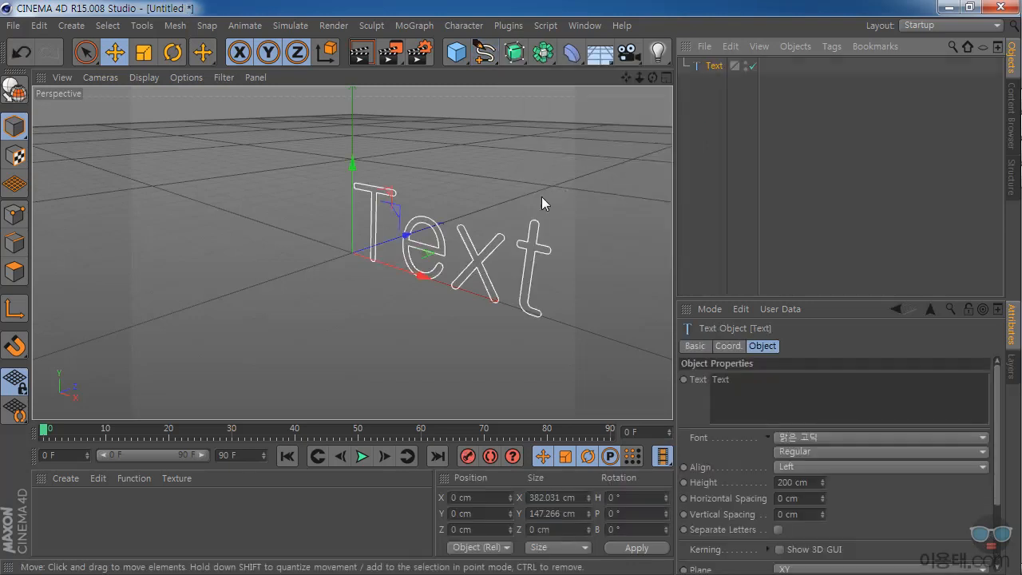
left_click_drag(651, 79, 693, 67)
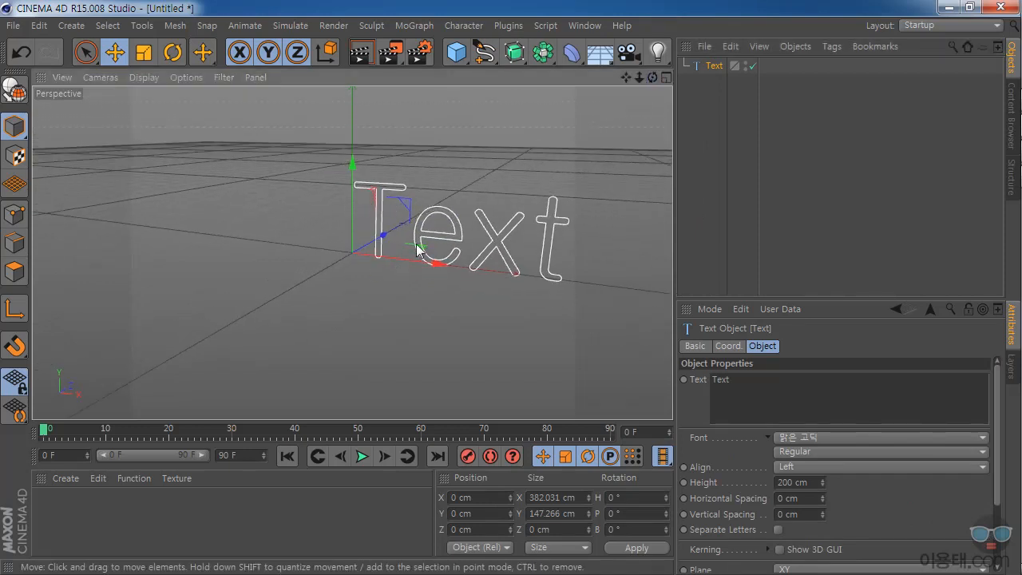
left_click_drag(652, 78, 573, 76)
left_click_drag(652, 77, 656, 76)
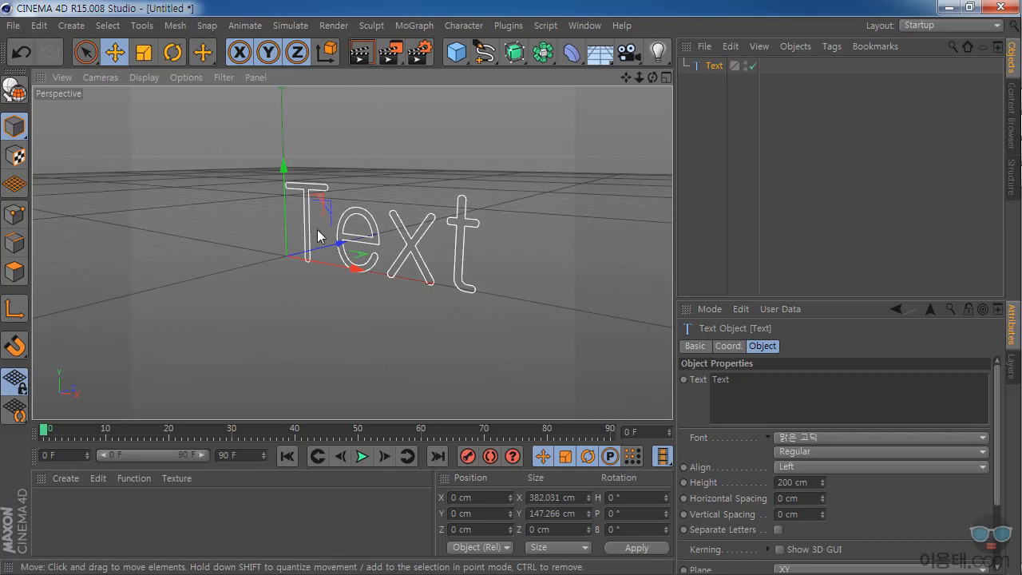
left_click(360, 54)
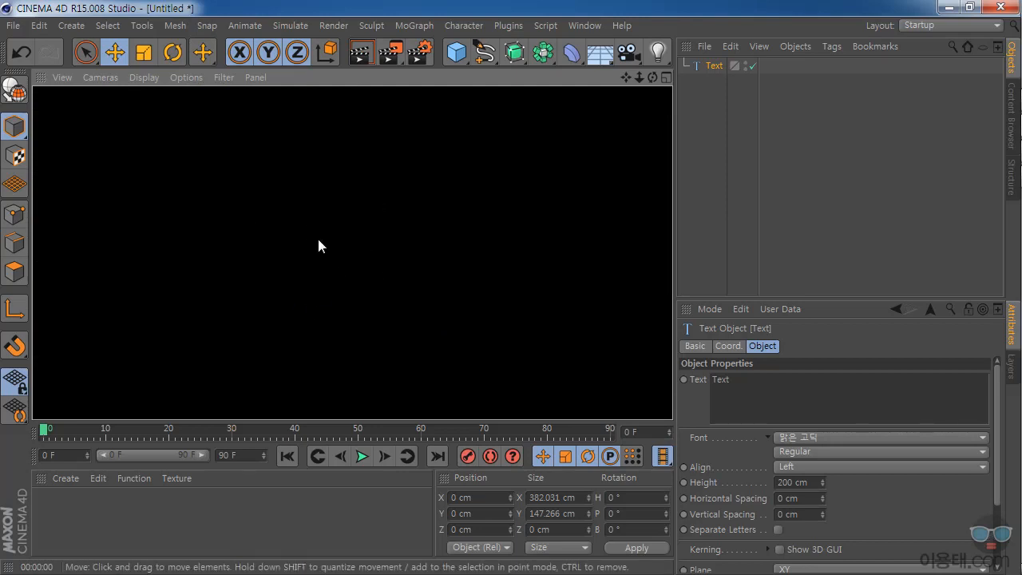
Change the Text object's content to "CINEMA 4D" and frame the whole wording in the perspective view
left_click(716, 67)
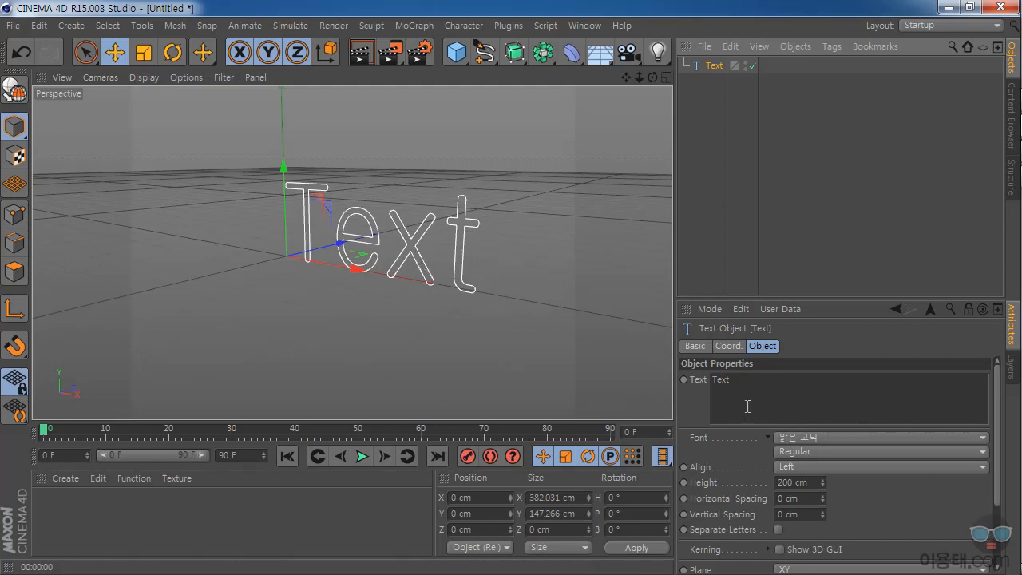
left_click_drag(757, 388, 709, 381)
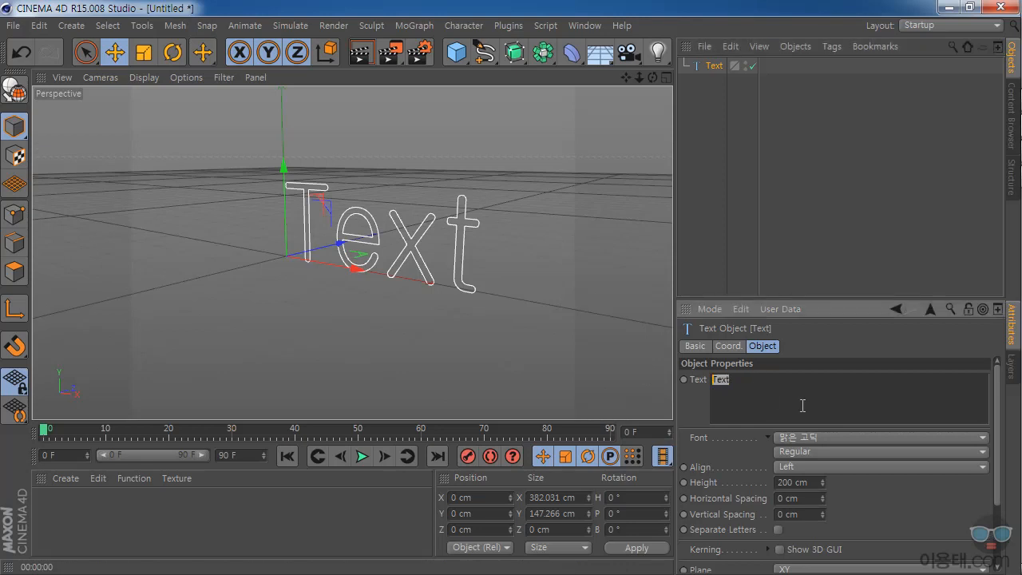
left_click_drag(814, 300, 843, 166)
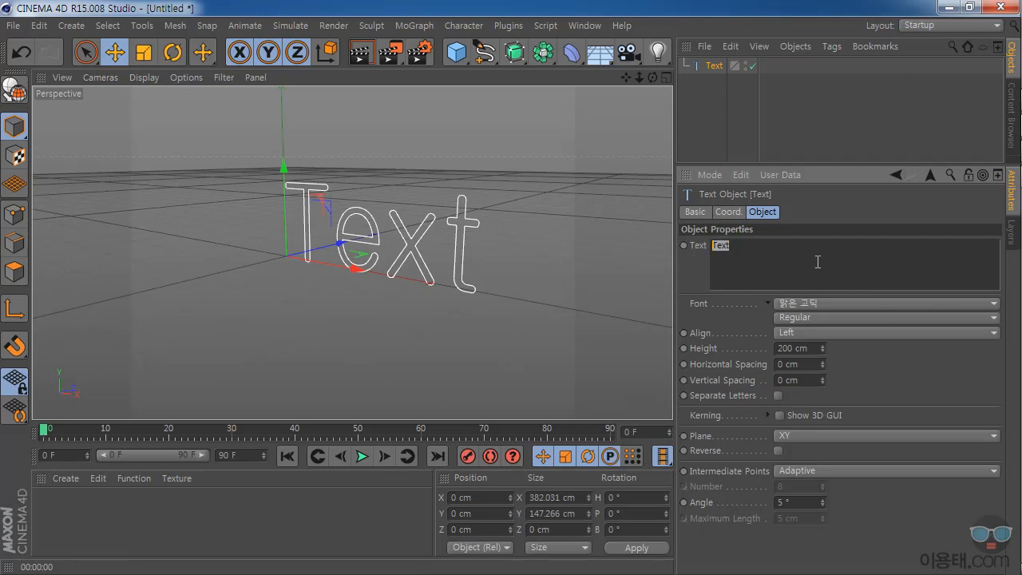
type("CINEMA 4D")
left_click(843, 207)
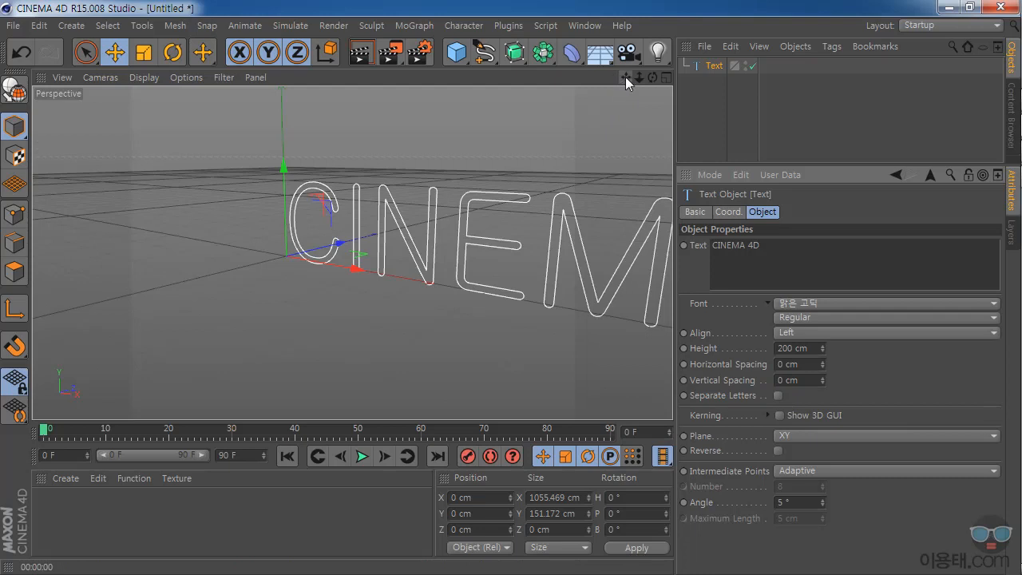
left_click_drag(623, 77, 471, 79)
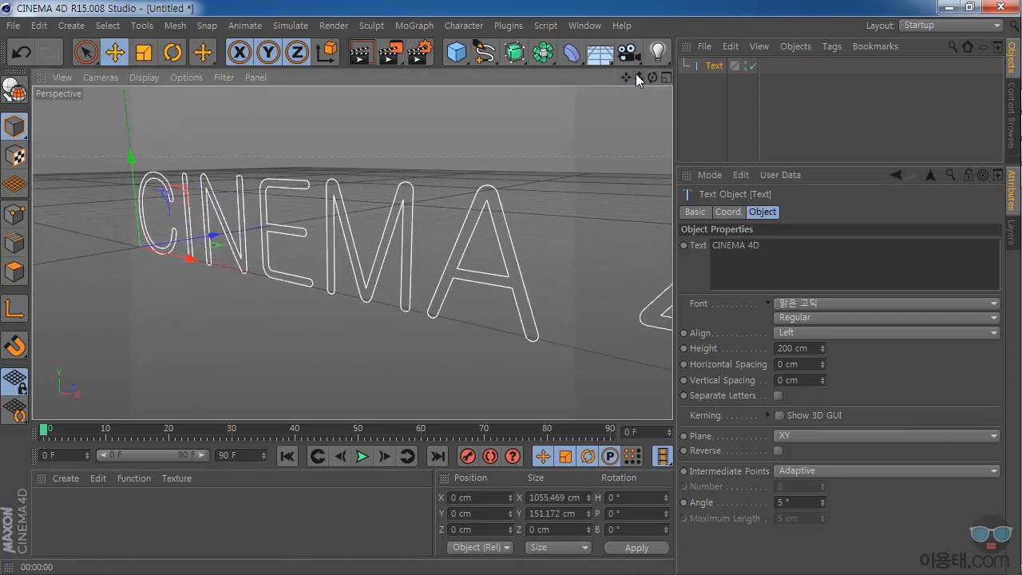
left_click_drag(641, 77, 575, 81)
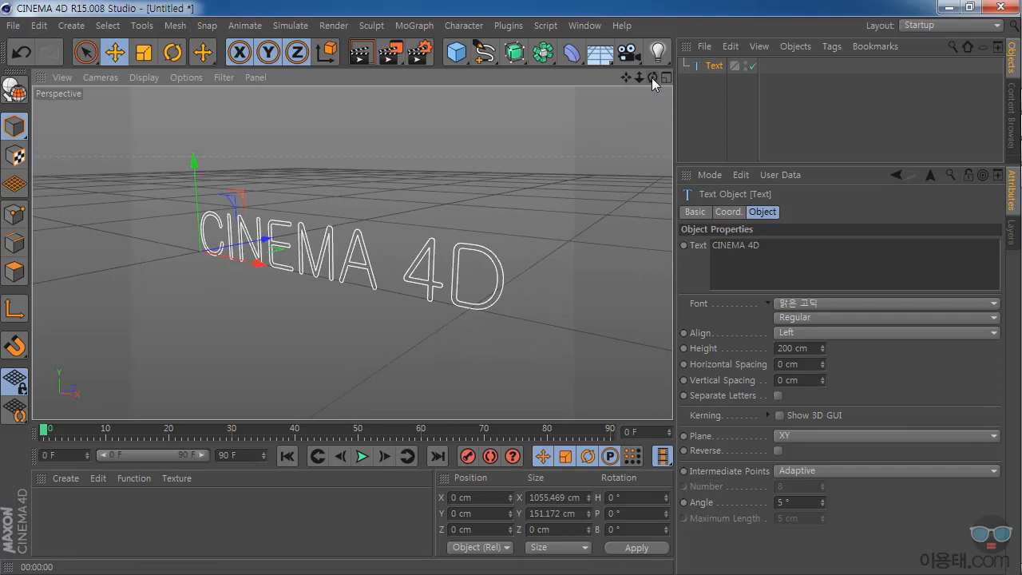
mouse_move(650, 76)
left_mouse_down()
mouse_move(639, 79)
mouse_move(650, 78)
left_mouse_up()
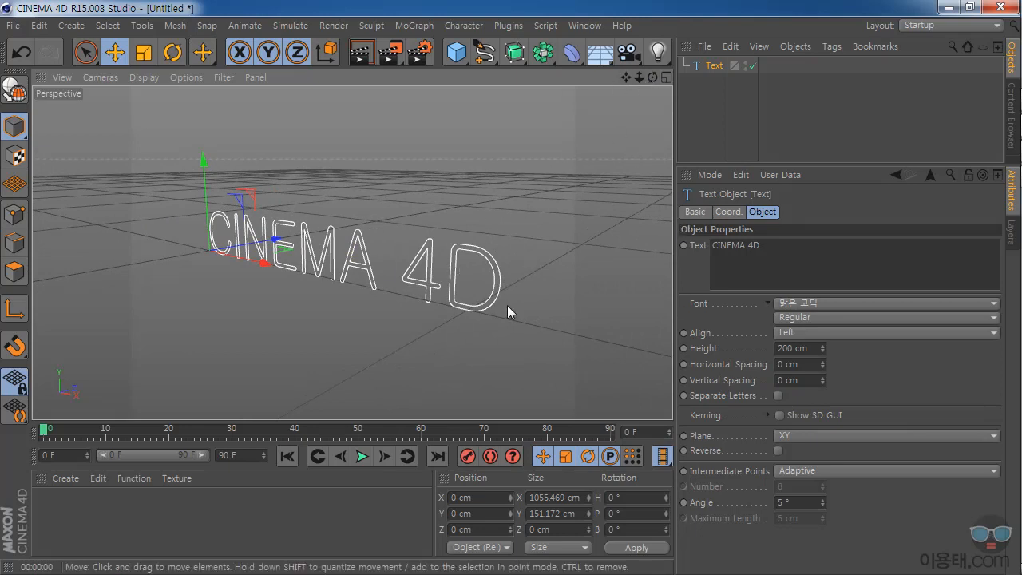
Set the text's font to 맑은 고딕 in Bold and its alignment to Middle
left_click_drag(811, 168, 814, 110)
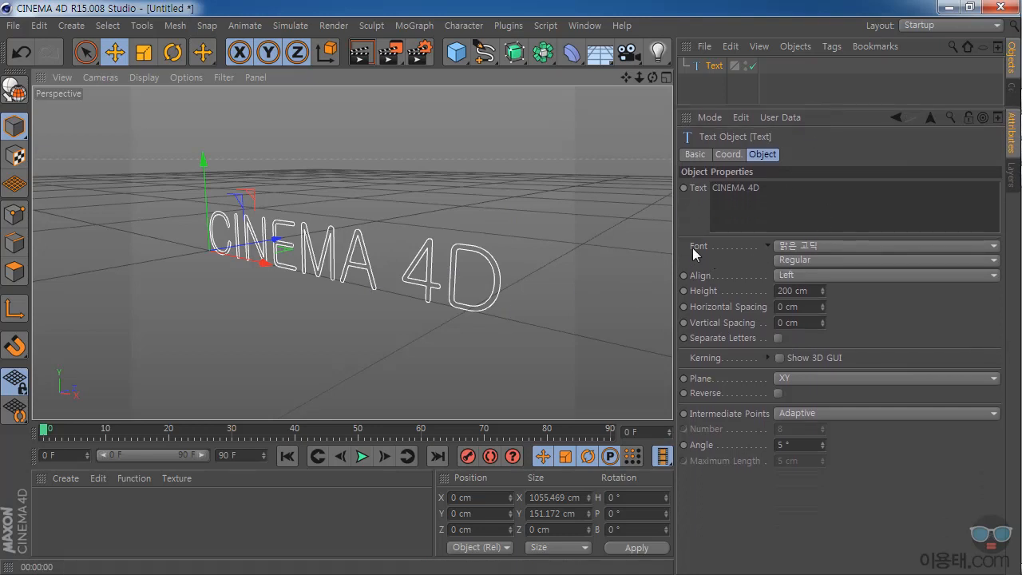
left_click(805, 248)
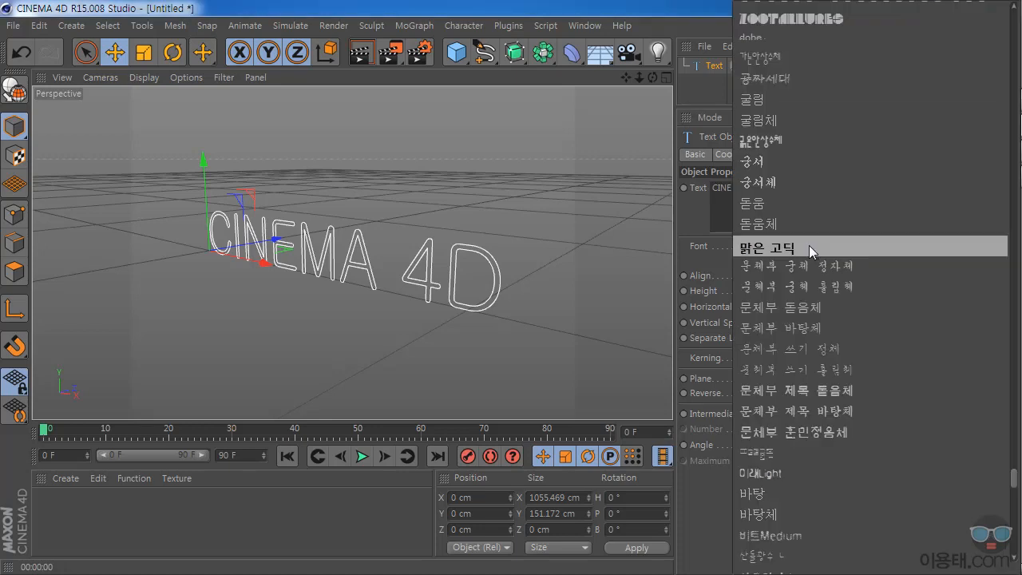
left_click(779, 254)
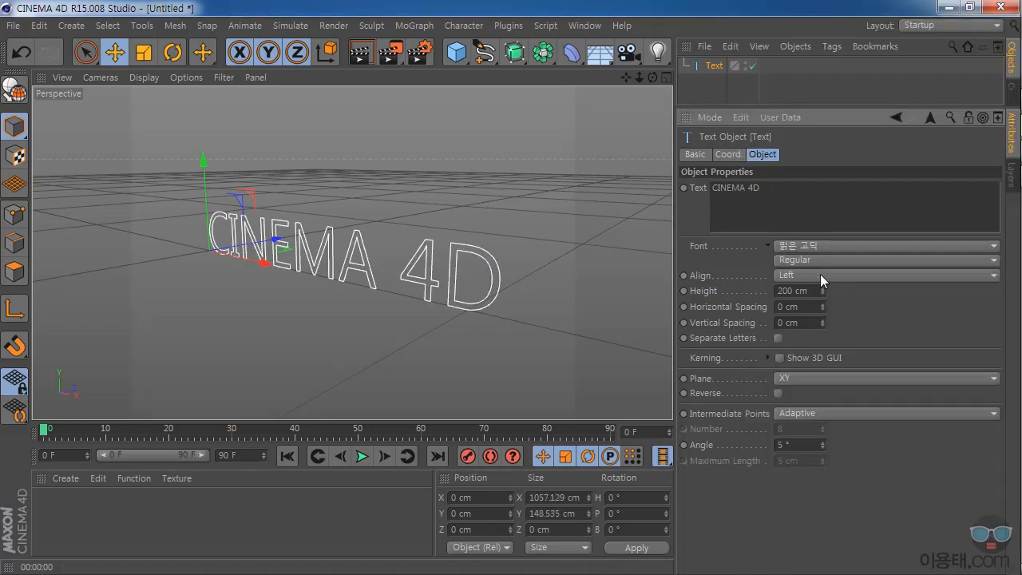
left_click(807, 259)
left_click(802, 282)
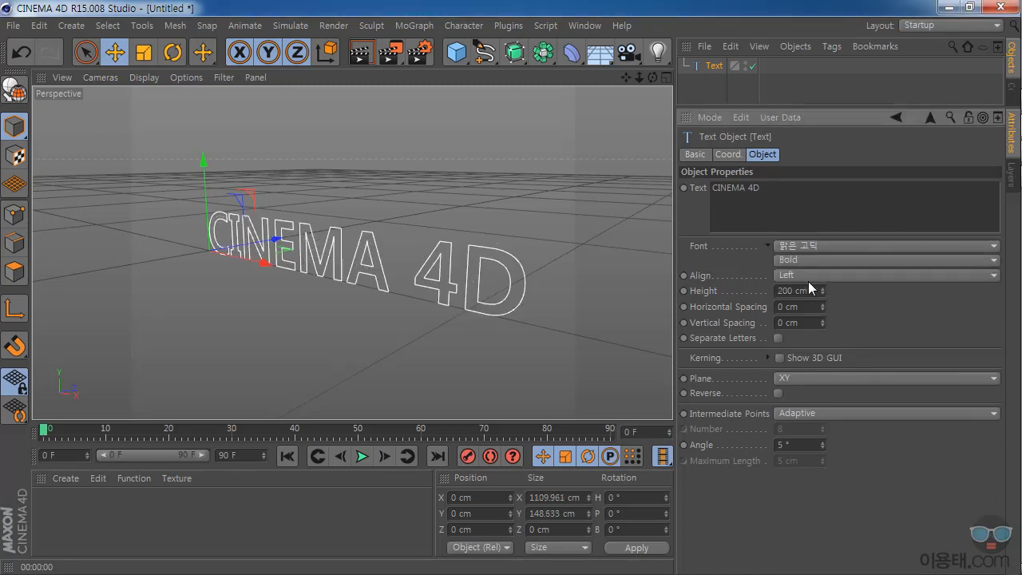
left_click(819, 274)
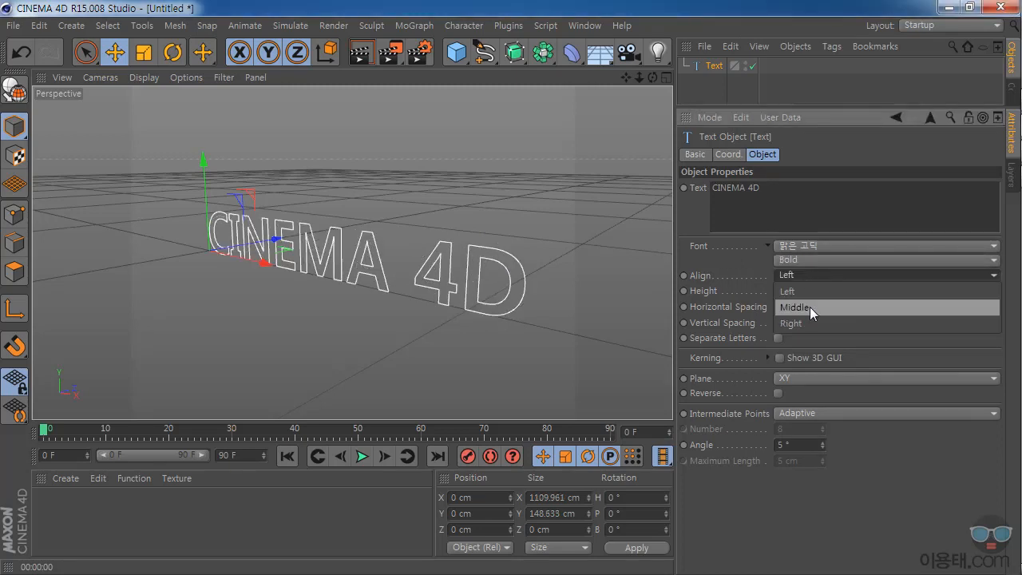
left_click(809, 307)
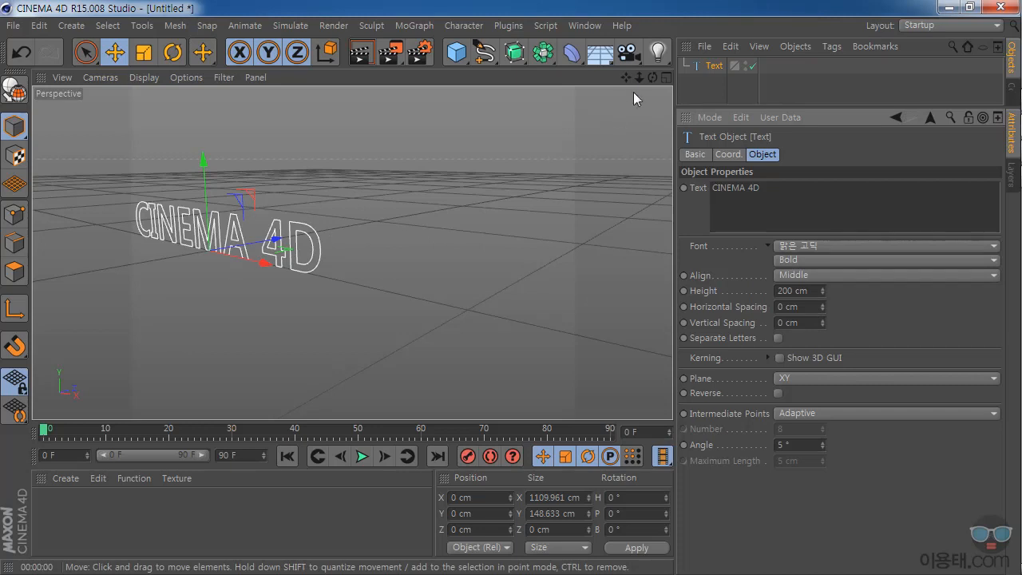
left_click_drag(626, 77, 717, 98)
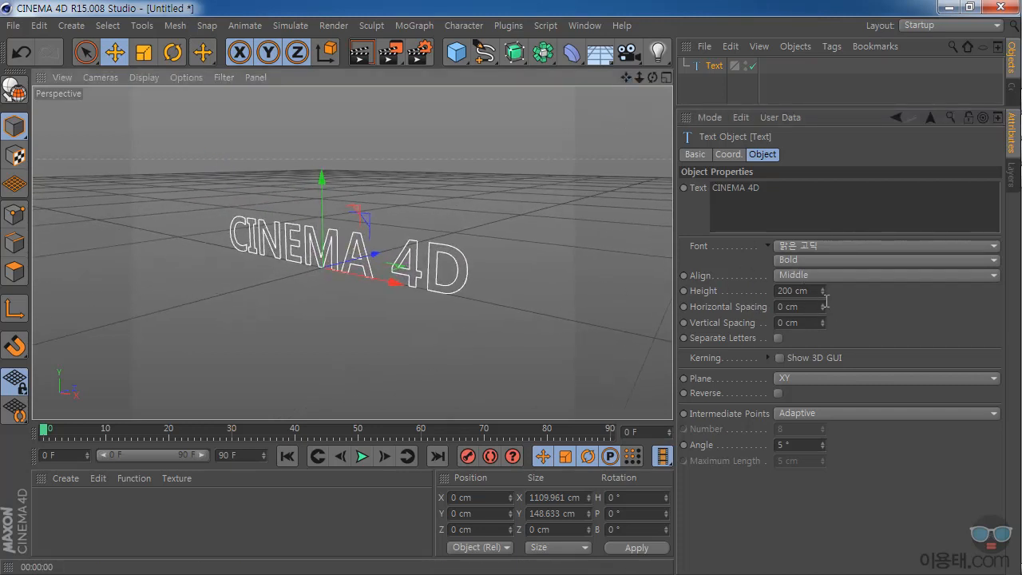
Try a text height of 203 cm and reset it to 200 cm
left_click_drag(822, 291, 822, 286)
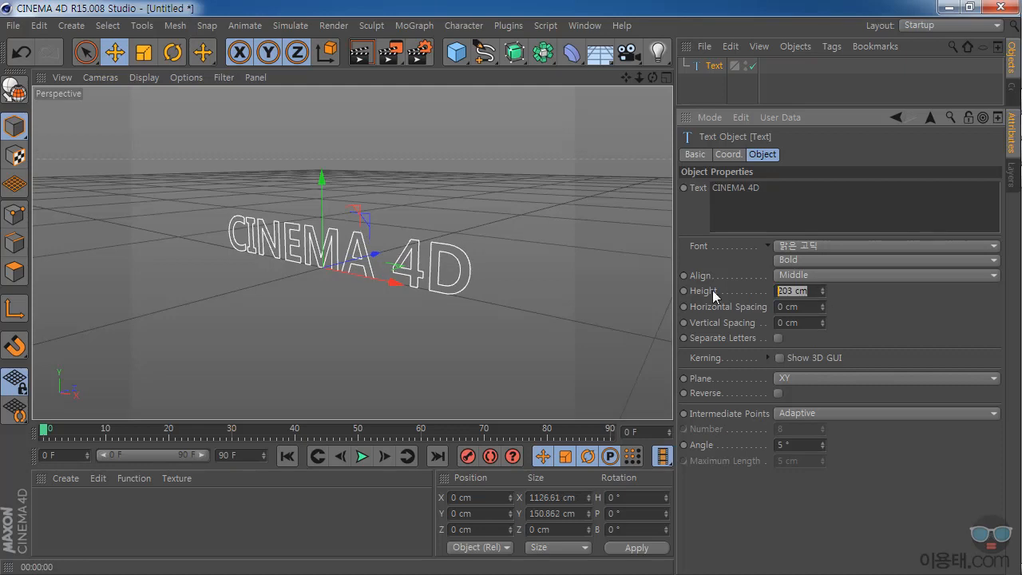
type("200")
key("Return")
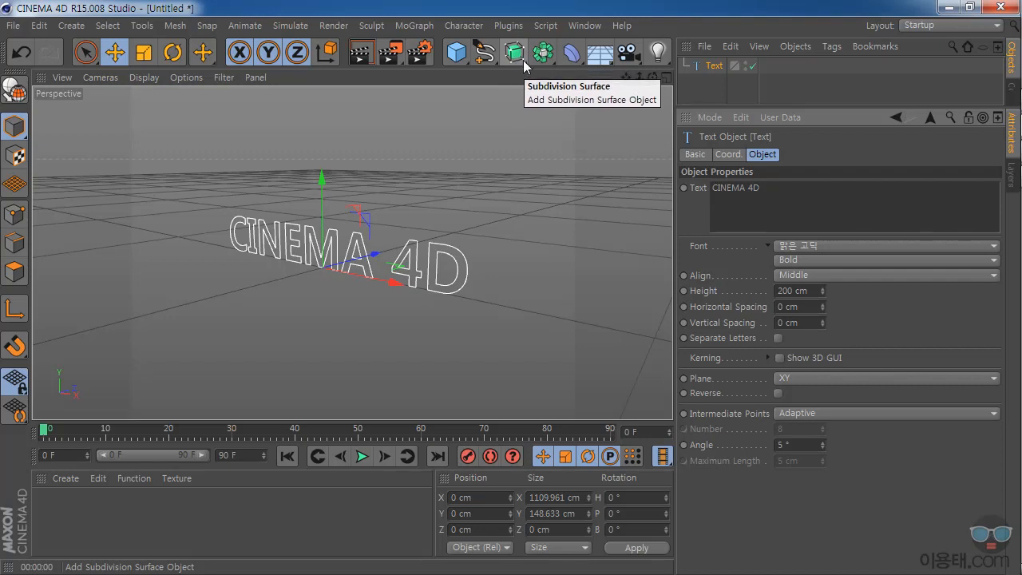
Add an Extrude generator and make the Text object its child to turn the lettering into 3D
left_click(521, 59)
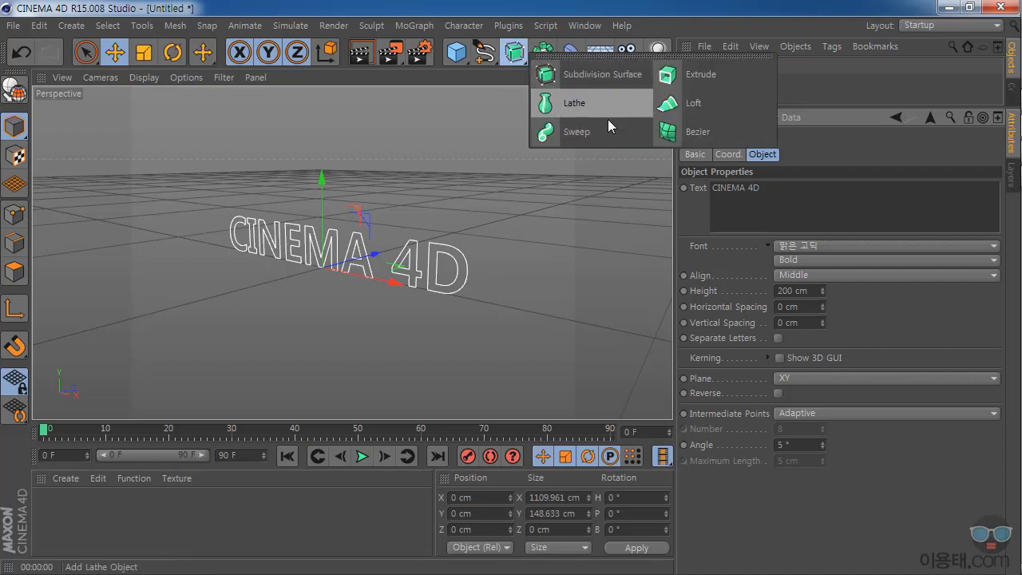
left_click(708, 75)
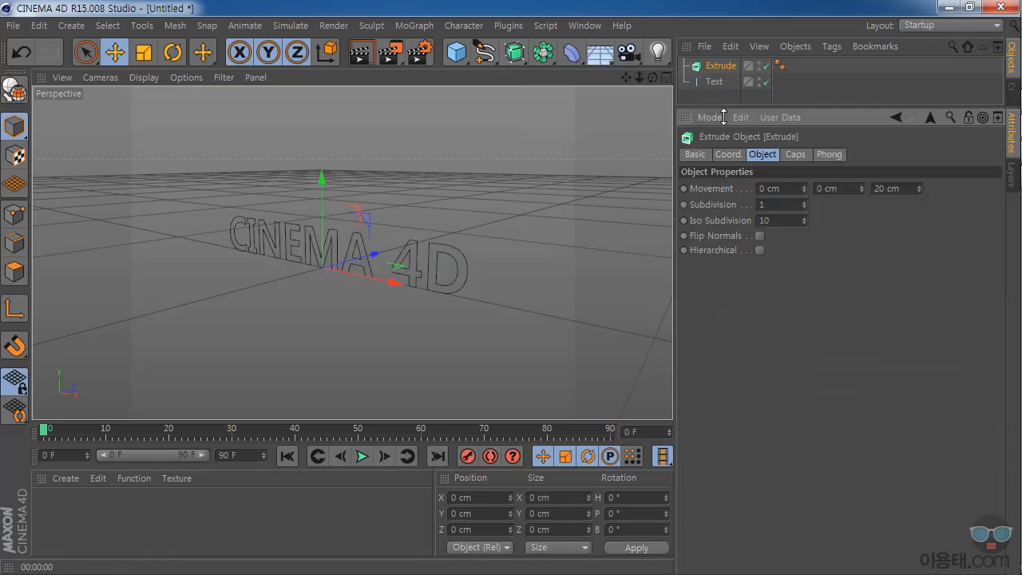
left_click_drag(722, 110, 723, 178)
left_click(714, 82)
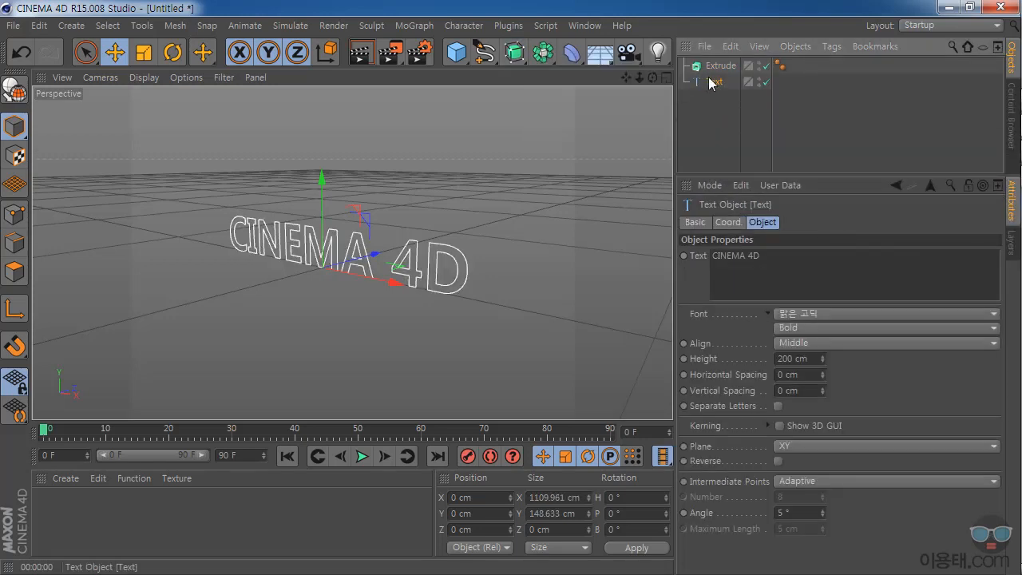
left_click_drag(720, 88, 726, 76)
left_click_drag(726, 65, 726, 67)
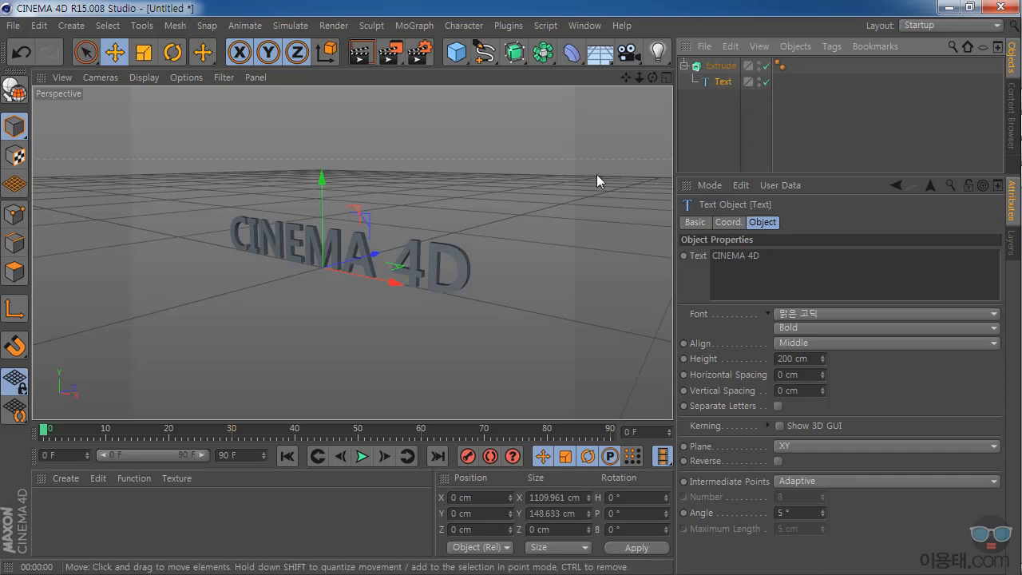
Render a preview of the extruded lettering from a closer, angled view
left_click_drag(653, 77, 632, 83)
scroll(384, 251, "up", 5)
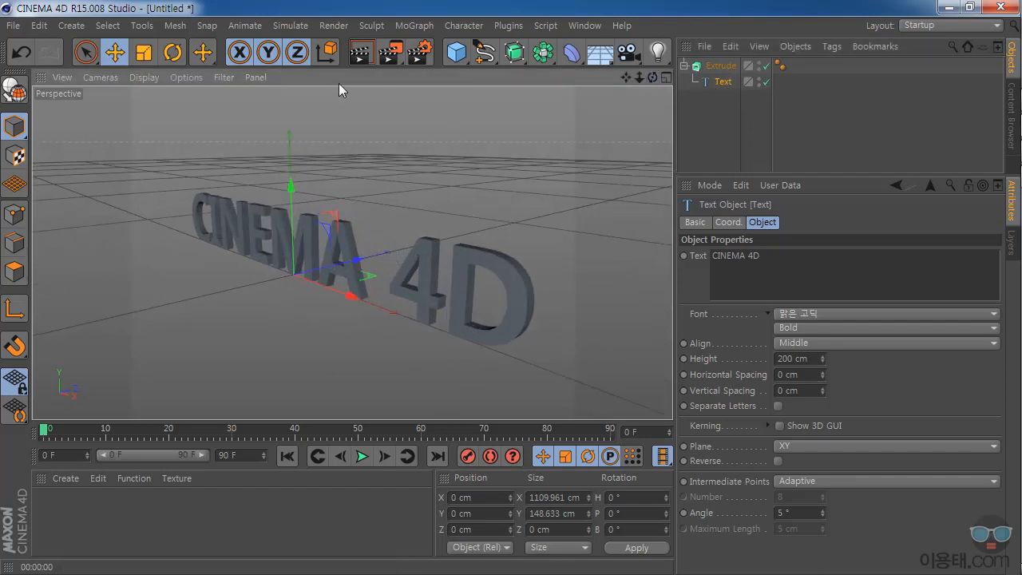
left_click(360, 57)
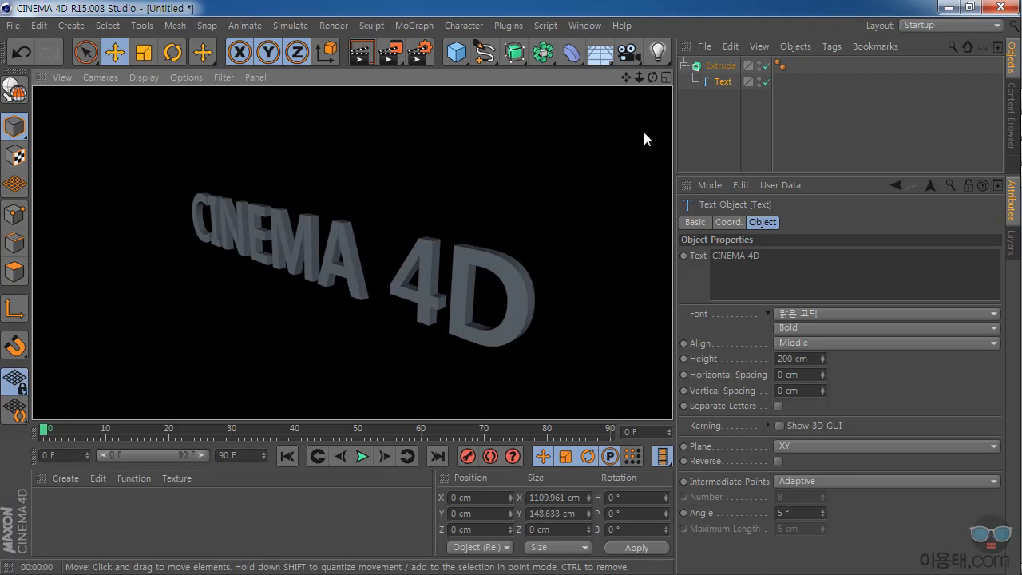
Set the Extrude object's Z movement to 98 cm to deepen the lettering
left_click(721, 69)
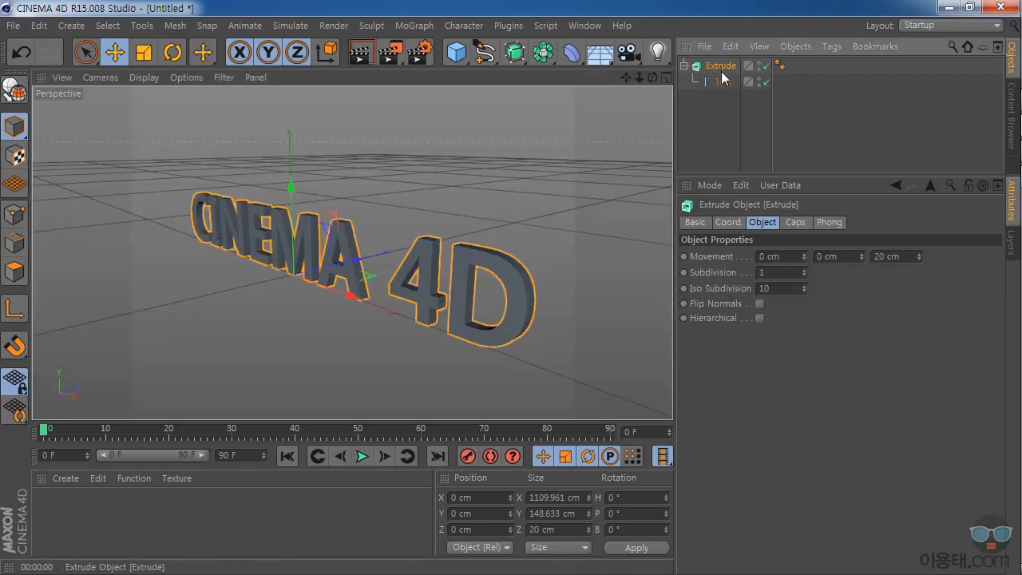
left_click_drag(728, 171, 729, 119)
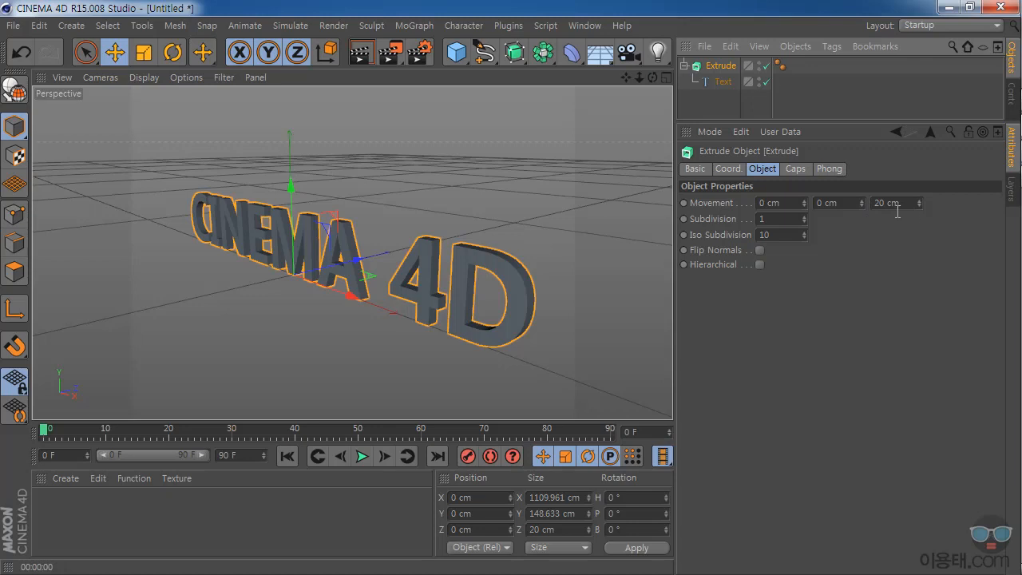
mouse_move(918, 205)
left_mouse_down()
mouse_move(919, 242)
mouse_move(918, 195)
left_mouse_up()
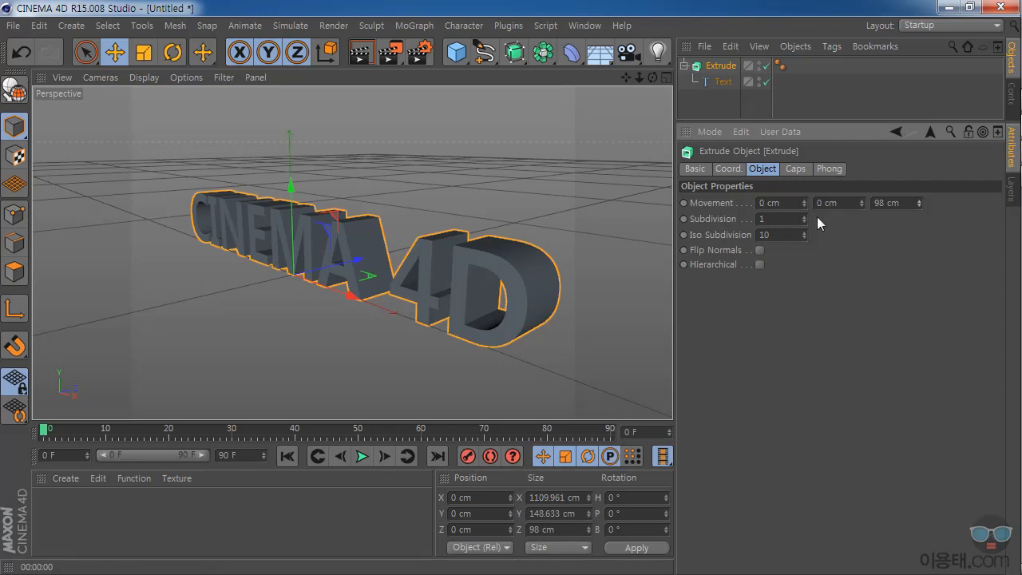
Set both the start and end caps of the Extrude object to Fillet Cap
left_click_drag(639, 78, 564, 63)
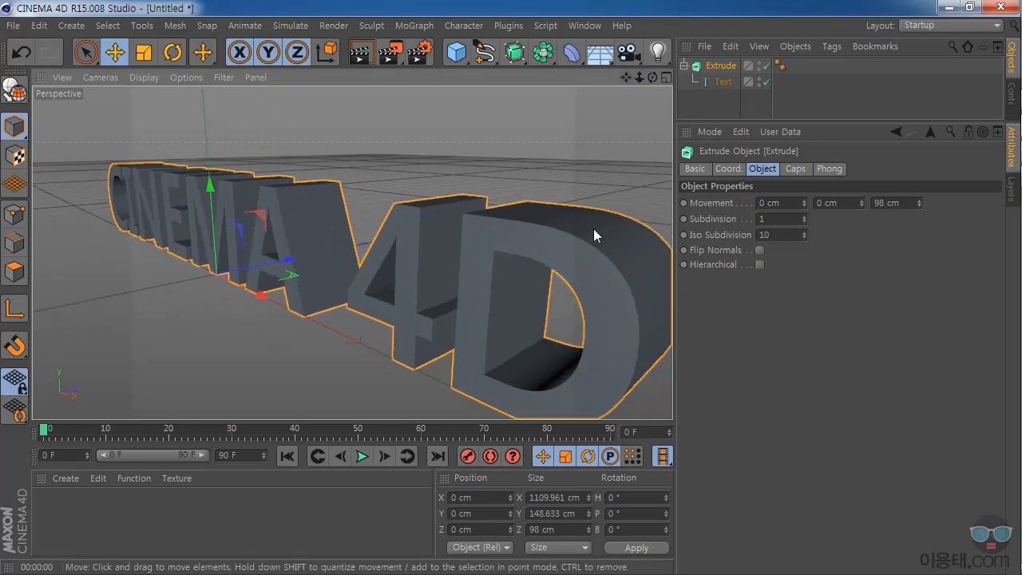
left_click(795, 169)
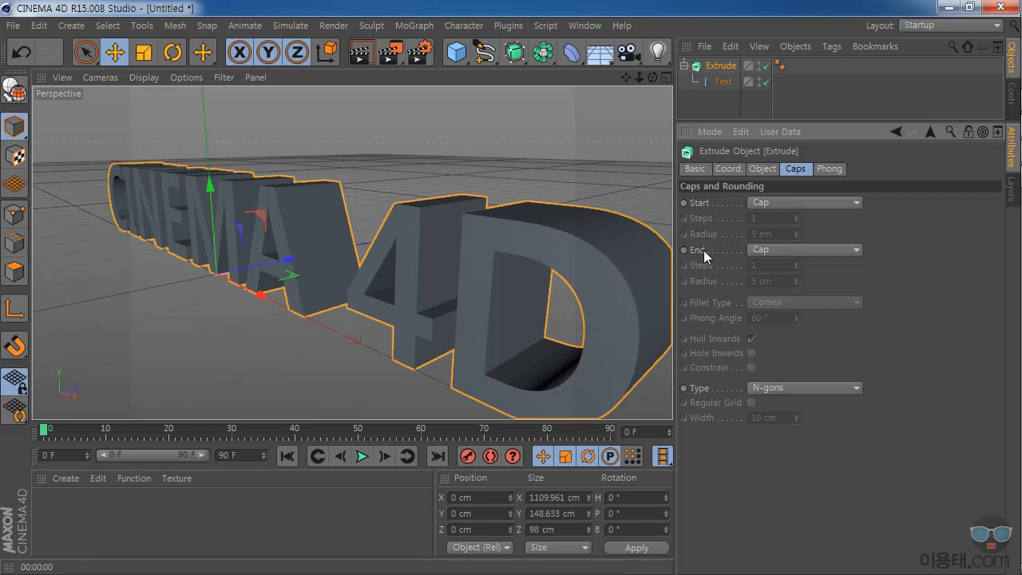
left_click(776, 204)
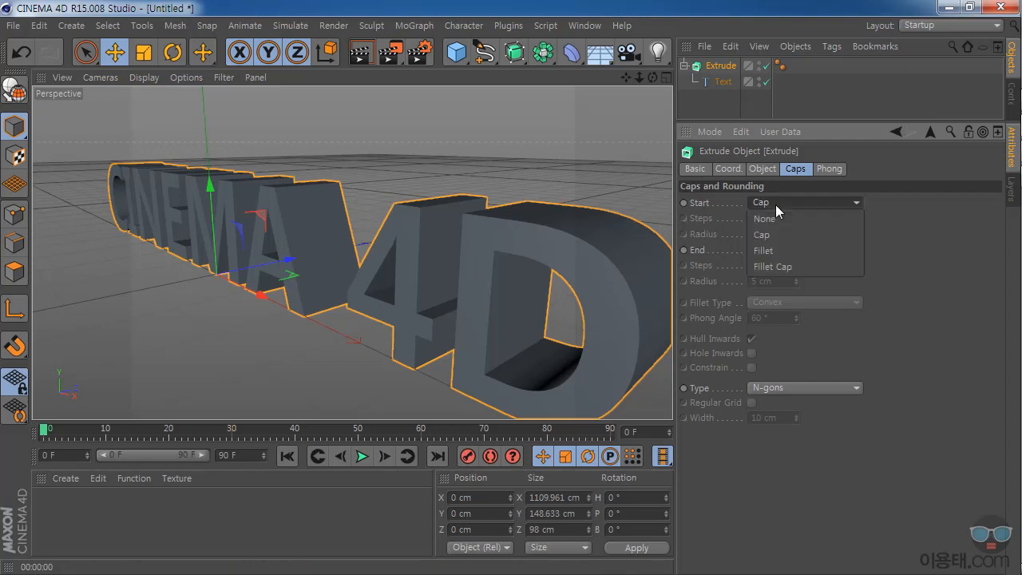
left_click(790, 268)
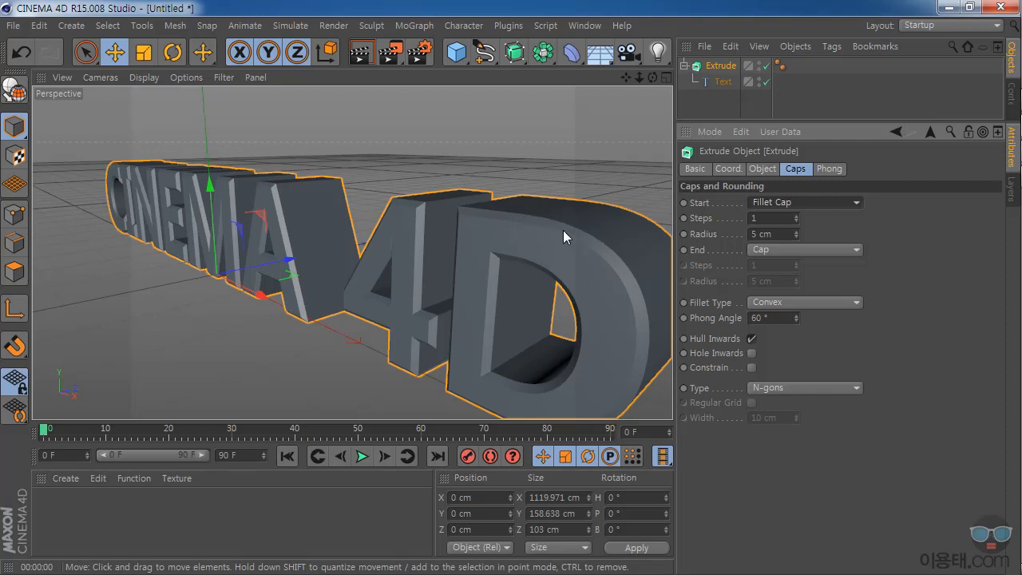
left_click(776, 251)
left_click(787, 314)
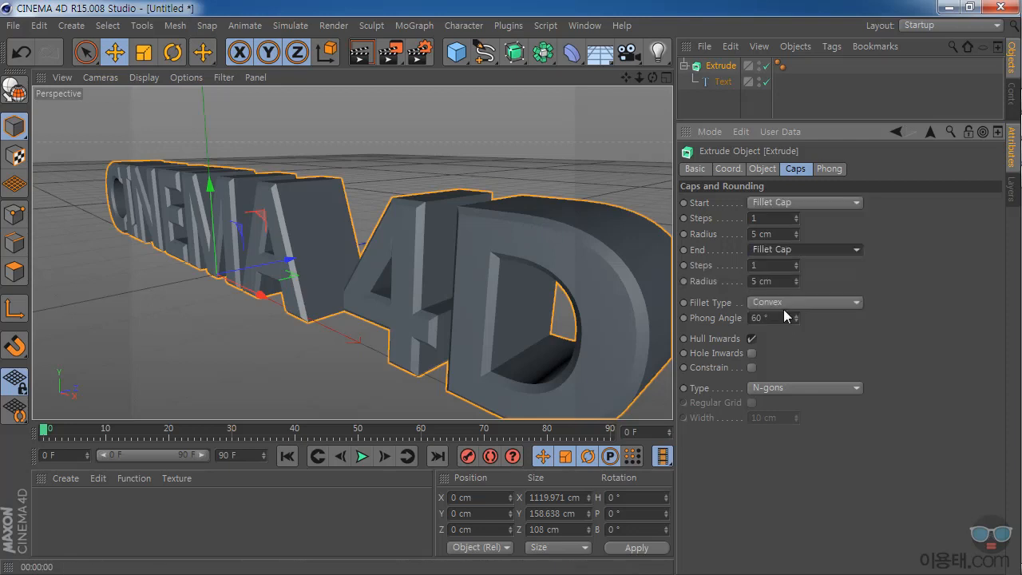
left_click_drag(651, 77, 607, 80)
left_click_drag(352, 252, 353, 239)
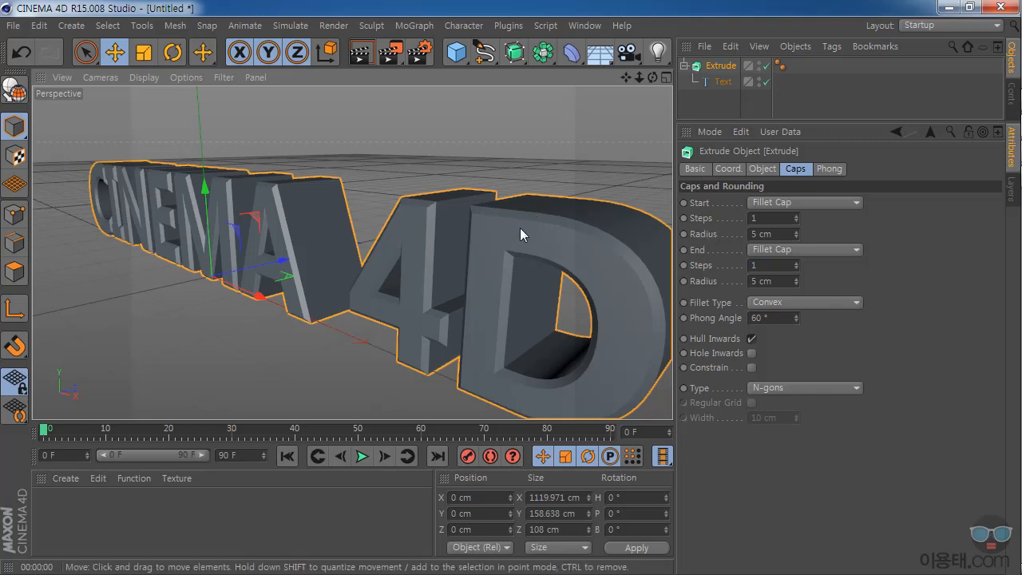
Try a start fillet radius of 4 cm and reset it to 5 cm
left_click(796, 237)
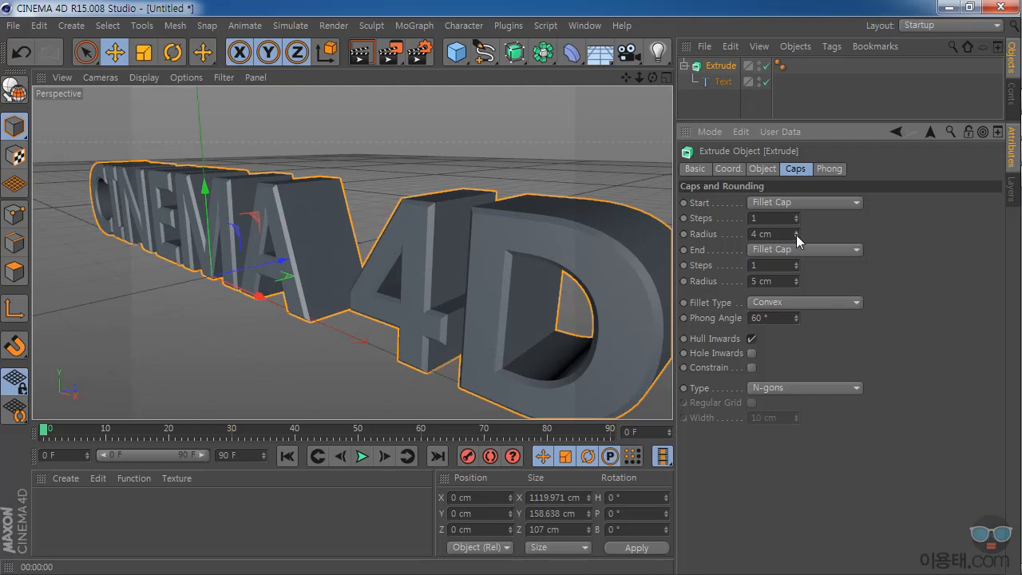
mouse_move(795, 235)
left_mouse_down()
mouse_move(796, 212)
mouse_move(797, 232)
left_mouse_up()
key("Return")
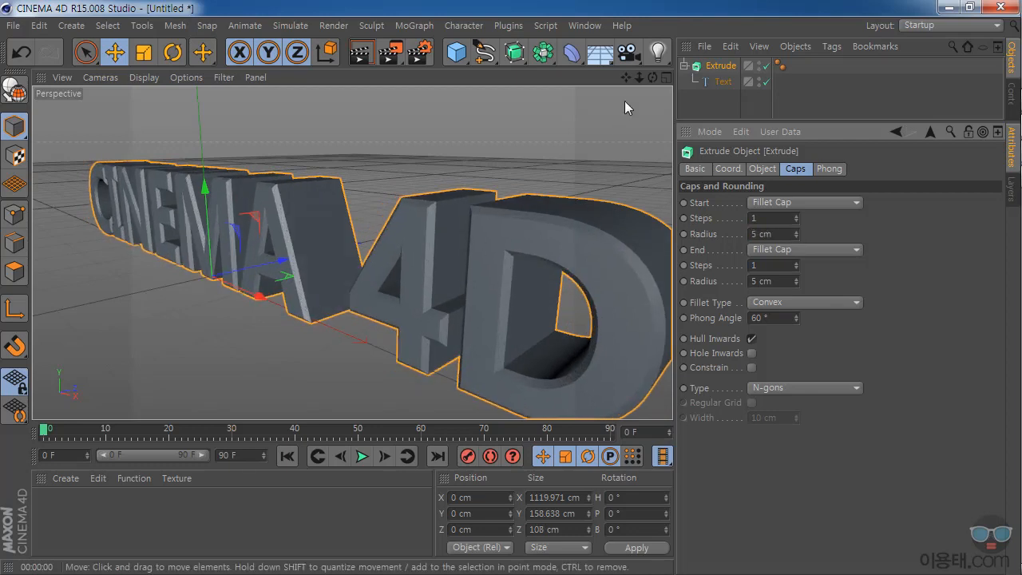
Try the Linear and Half Circle fillet types on the lettering's caps
left_click_drag(625, 77, 567, 60)
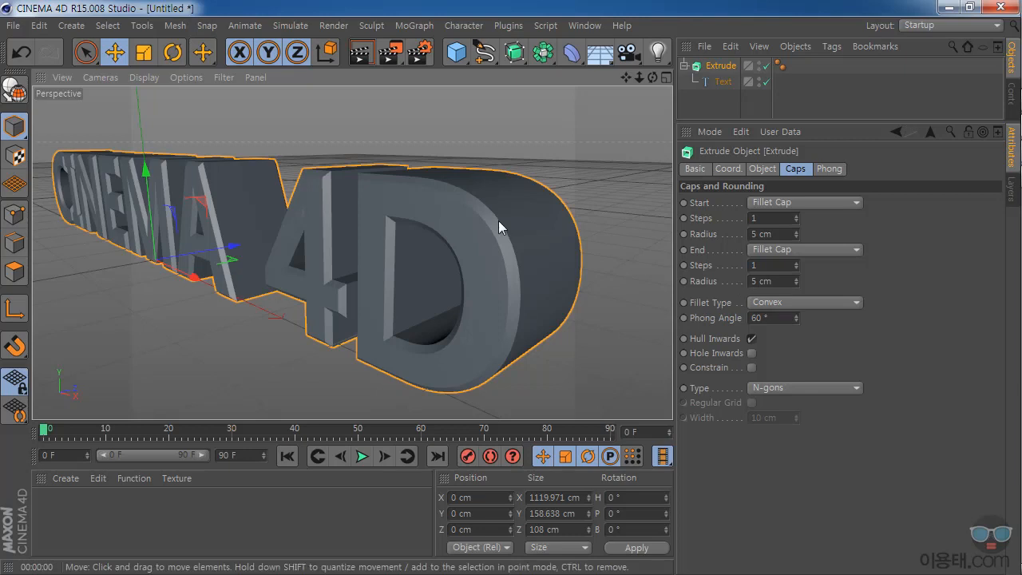
left_click(765, 302)
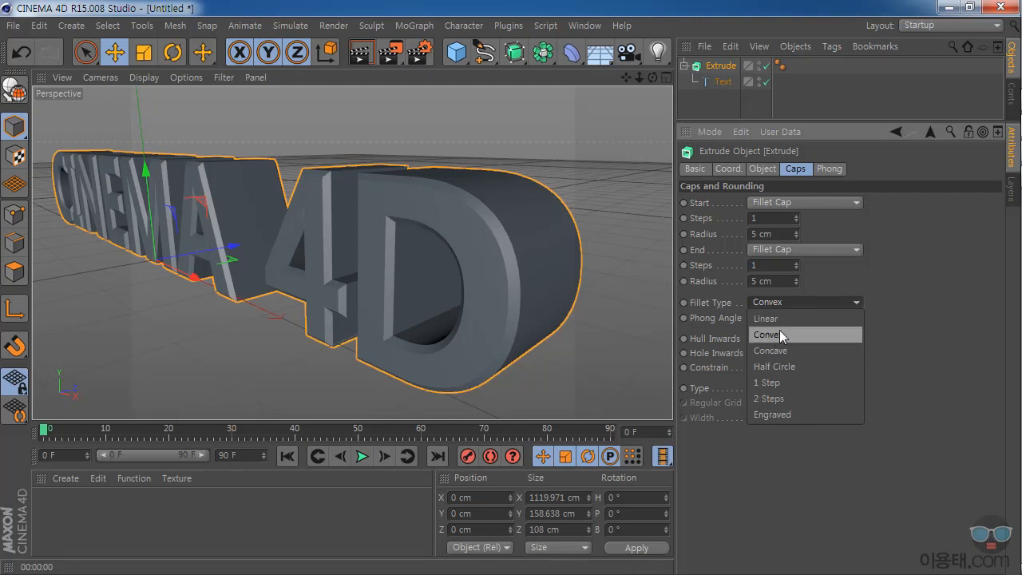
left_click(779, 320)
left_click(787, 304)
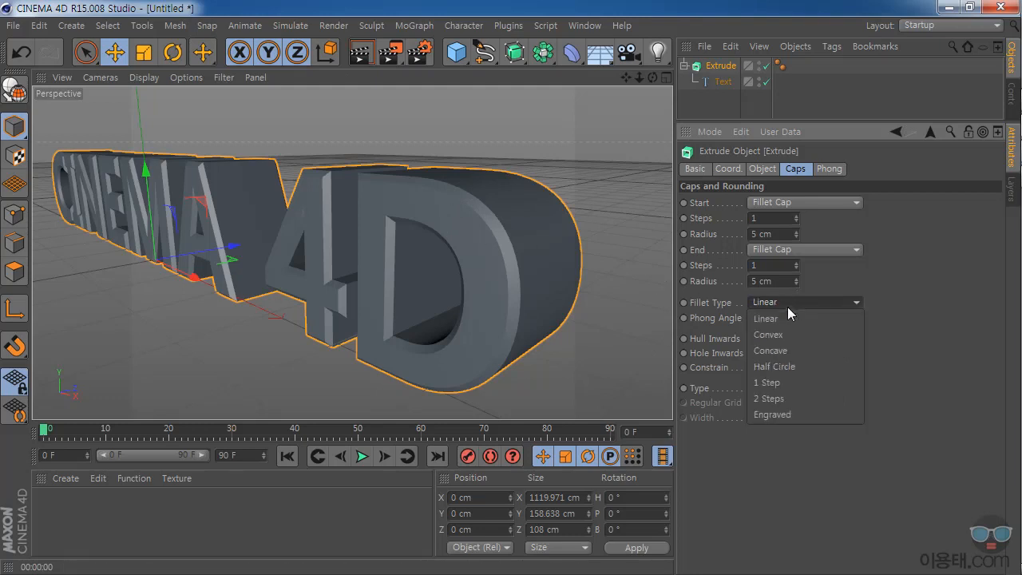
left_click(786, 368)
Set the start fillet to 4 steps with a 6 cm radius and the end fillet to 9 steps with a 9 cm radius
left_click_drag(652, 77, 735, 77)
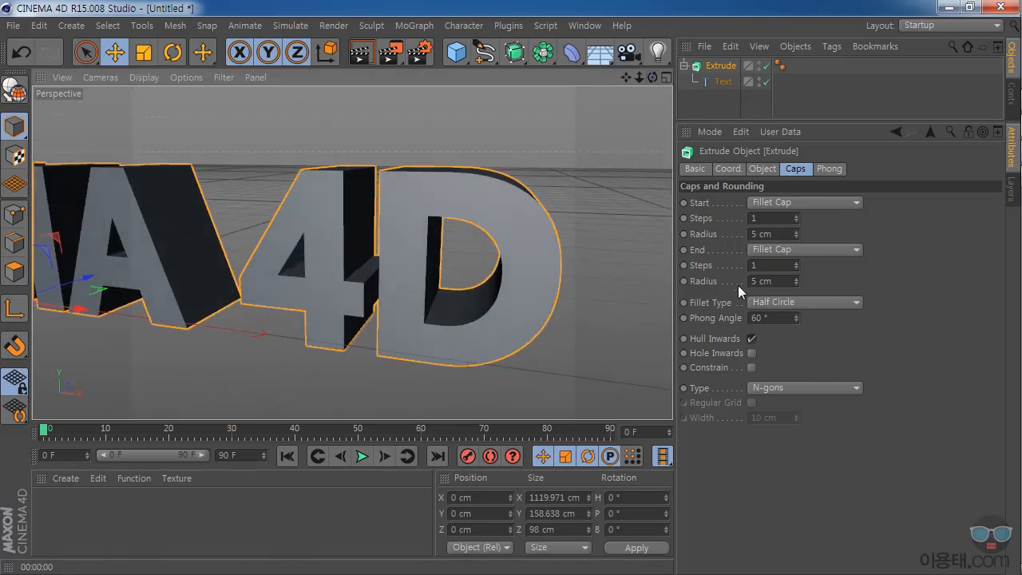
mouse_move(795, 265)
left_mouse_down()
mouse_move(796, 256)
mouse_move(796, 278)
left_mouse_up()
left_click_drag(796, 218, 795, 233)
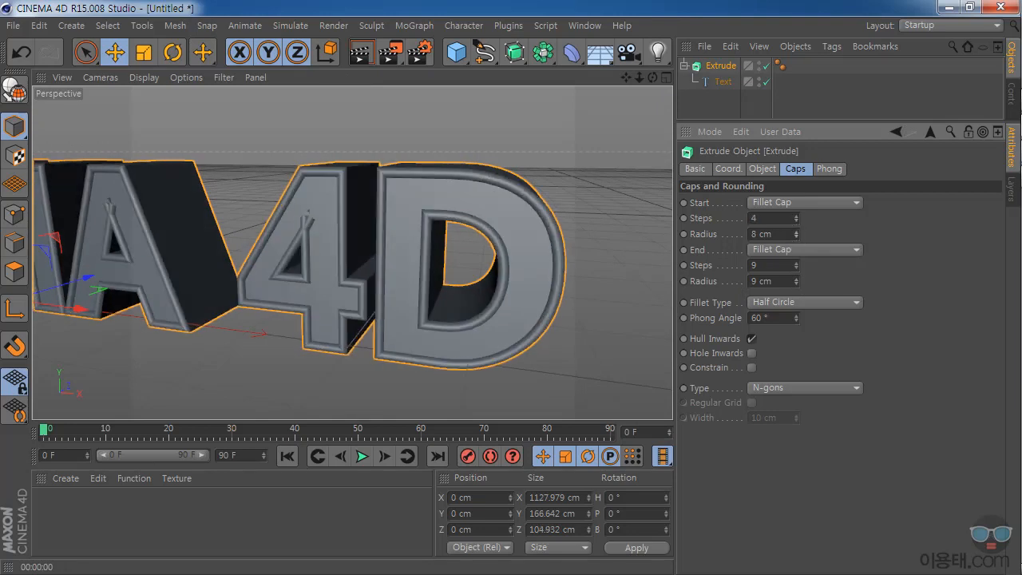
Try the 1 Step and 2 Steps fillet types on the caps and restore Convex
left_click(778, 304)
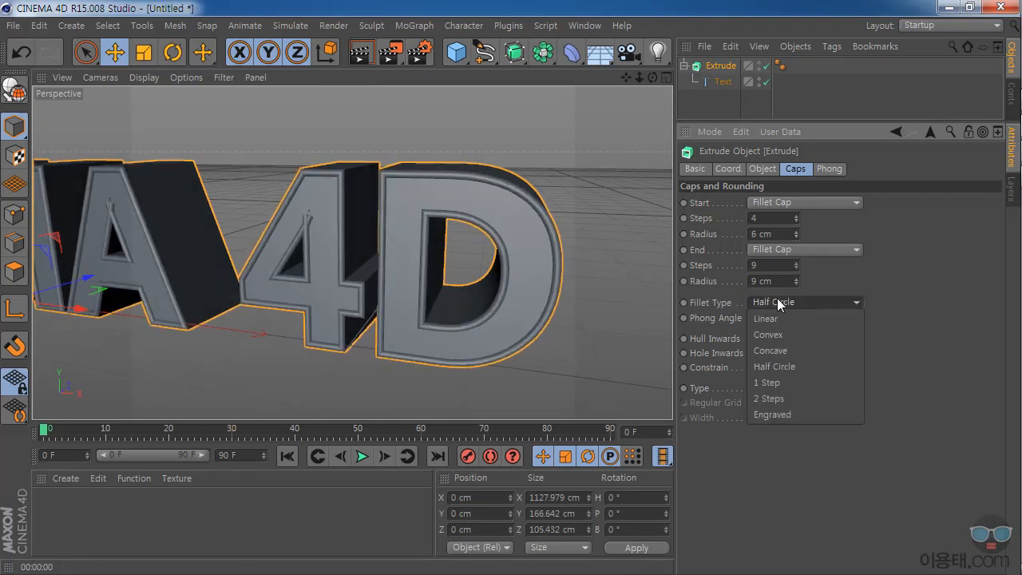
left_click(784, 384)
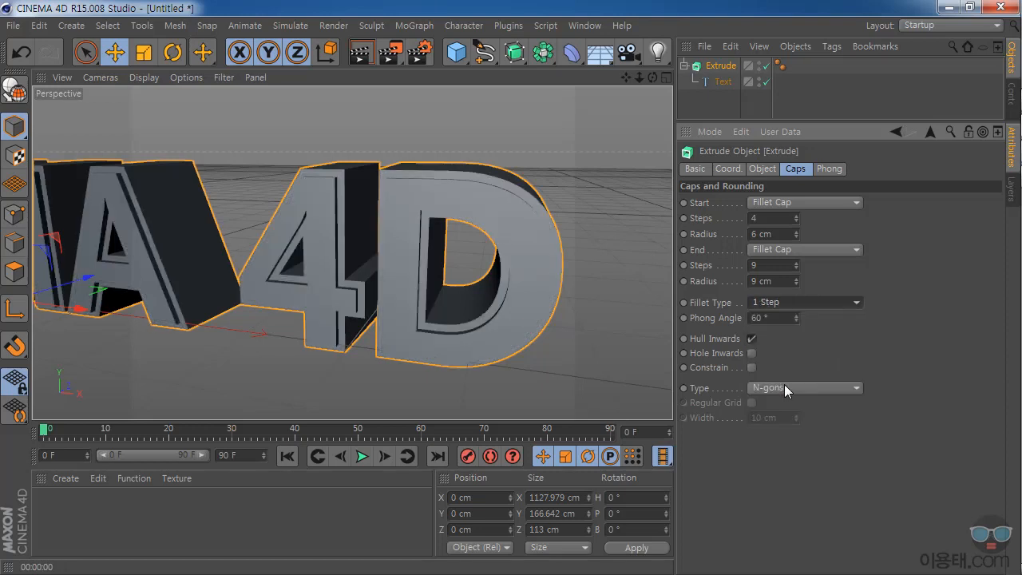
left_click(797, 303)
left_click(784, 402)
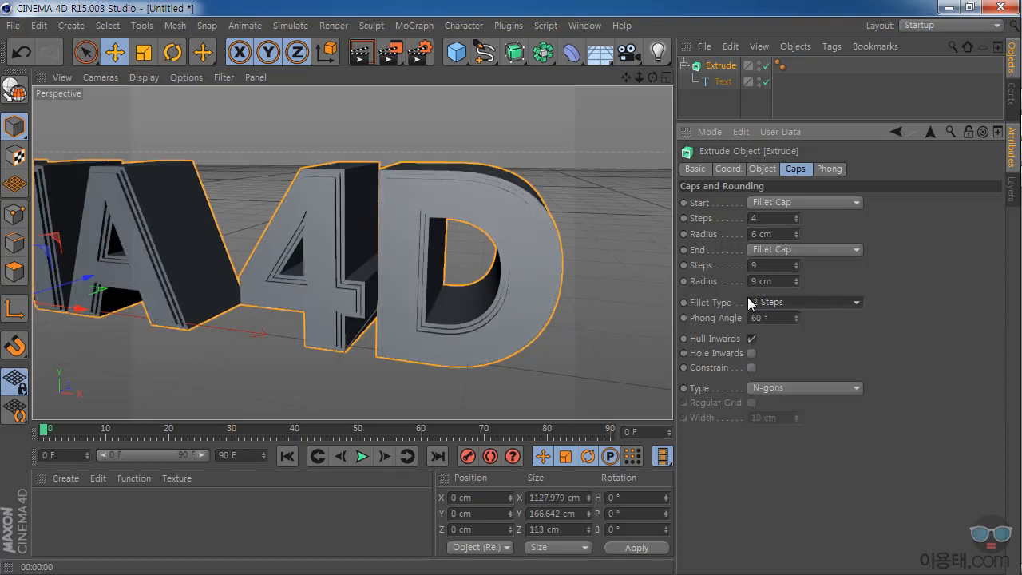
left_click_drag(657, 77, 736, 262)
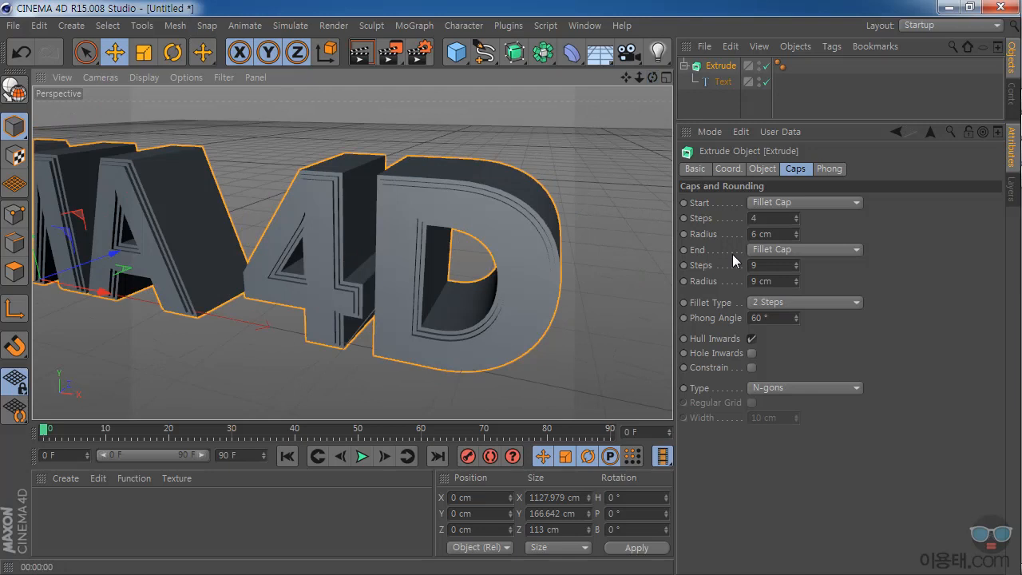
left_click(795, 304)
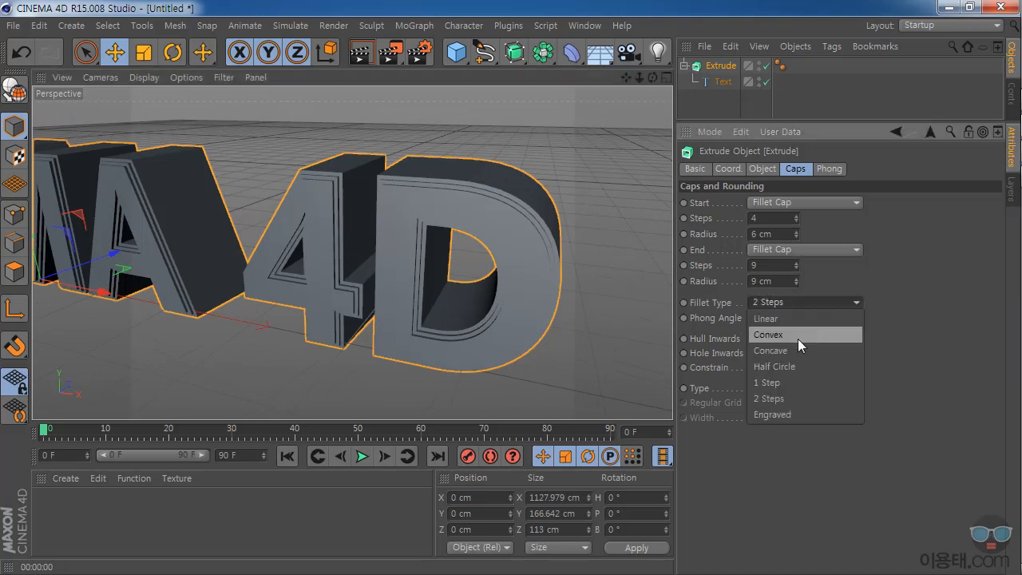
left_click(786, 334)
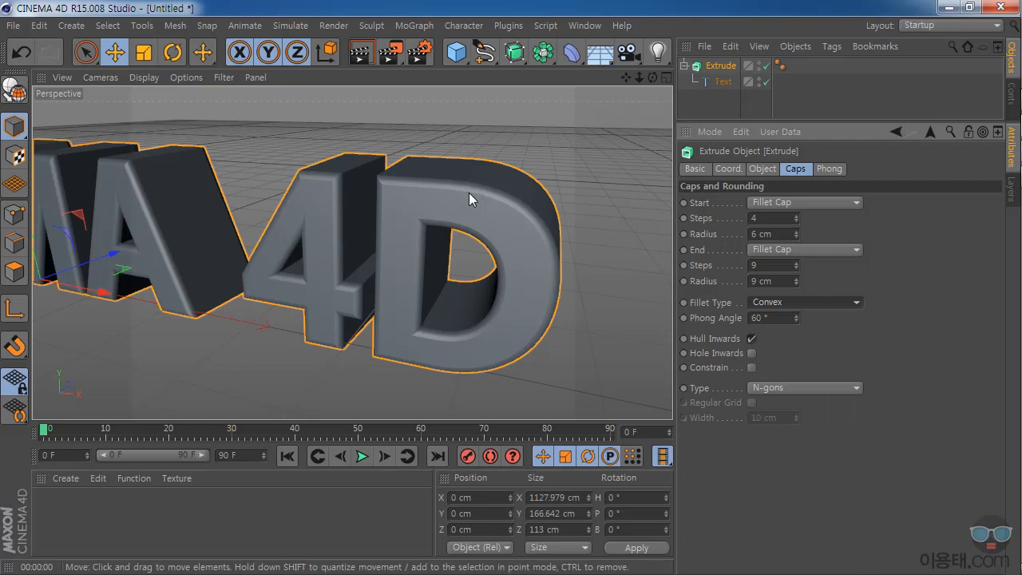
Try 5 steps for the start fillet and reduce it to 1
left_click_drag(653, 78, 510, 202)
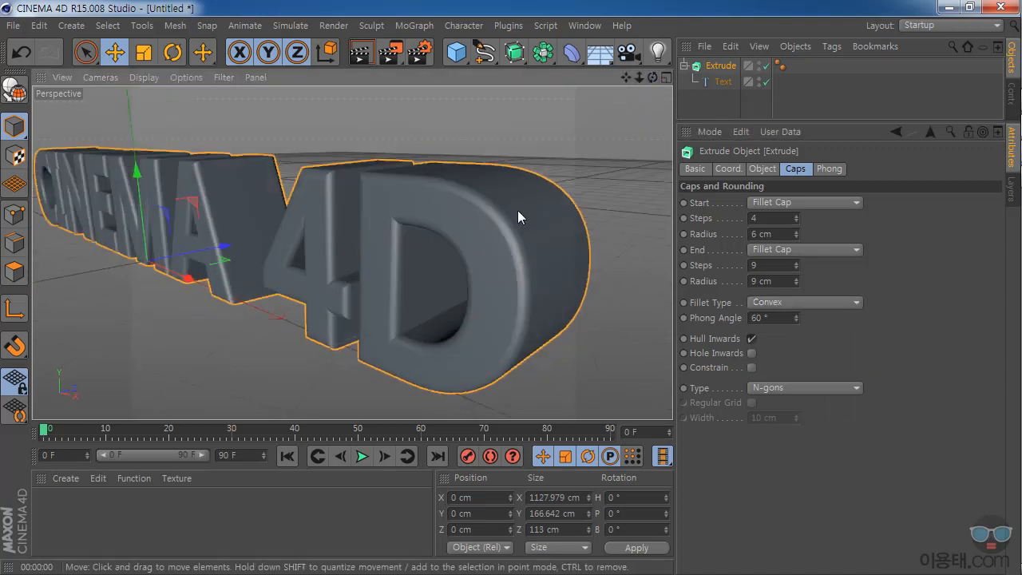
left_click(796, 215)
left_click(796, 215)
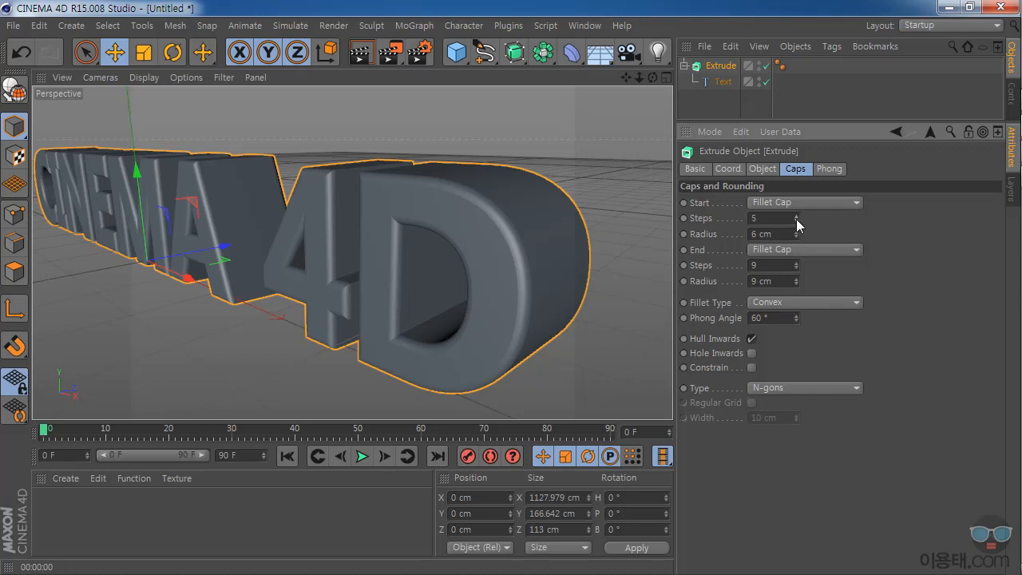
left_click_drag(796, 219, 794, 227)
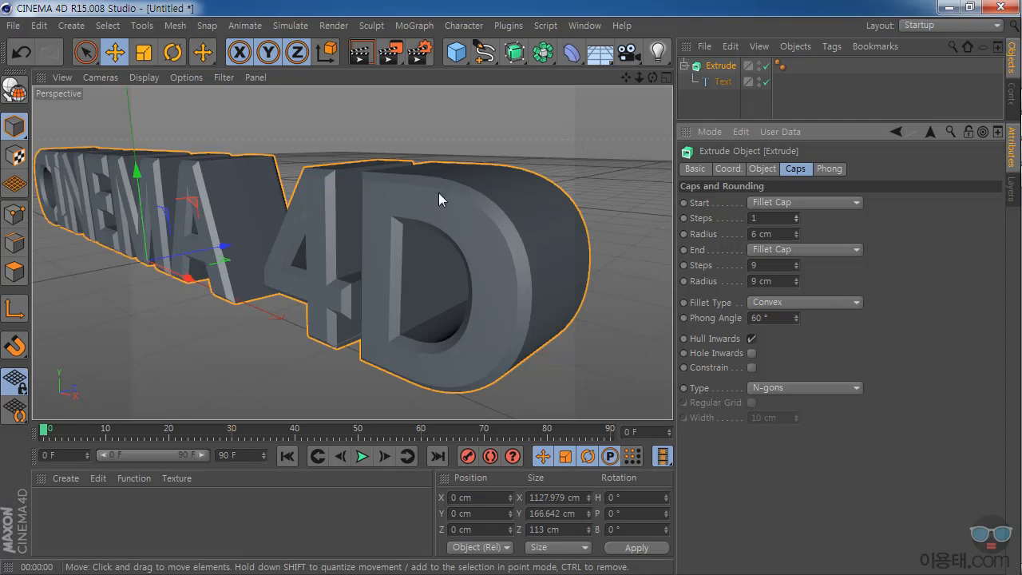
Switch the viewport display to Gouraud Shading (Lines) to show the polygon edges of the lettering's fillets
left_click_drag(641, 79, 613, 79)
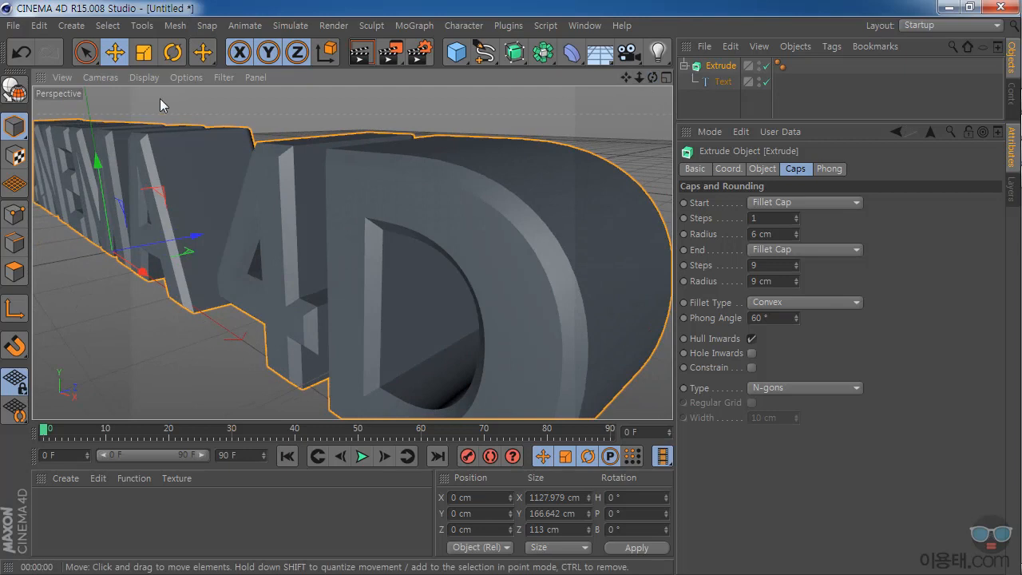
left_click(144, 77)
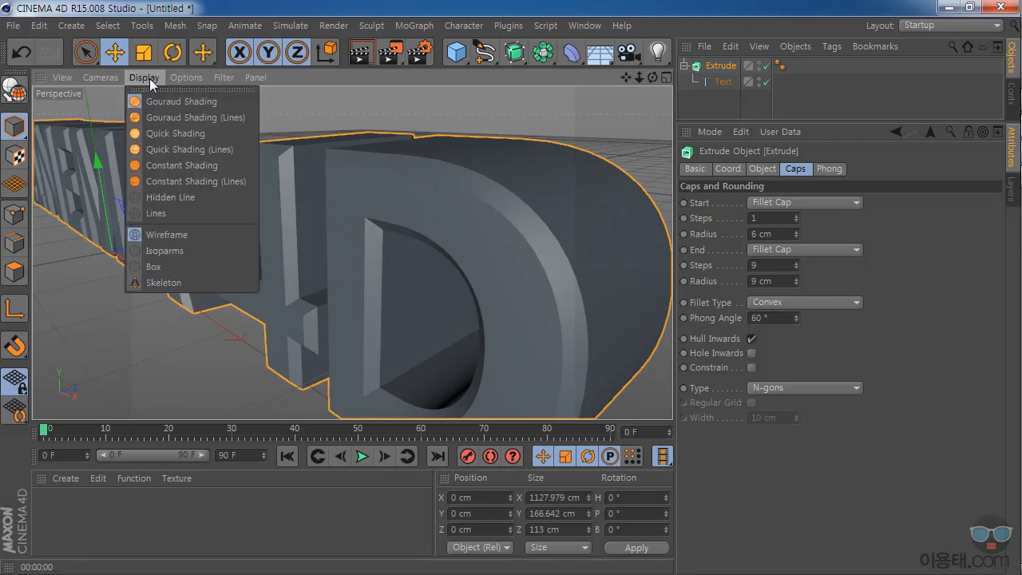
left_click(231, 117)
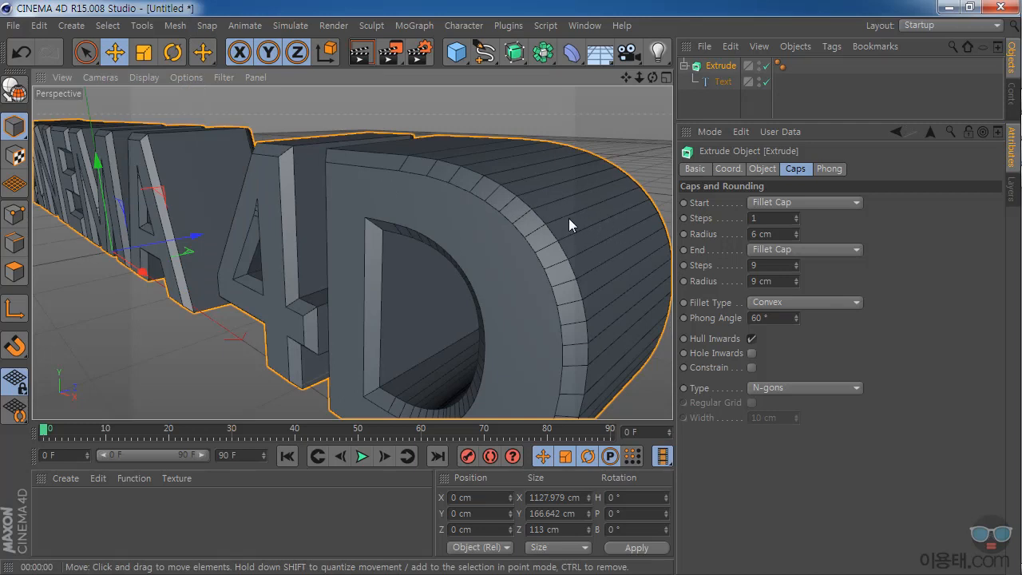
left_click_drag(640, 78, 598, 78)
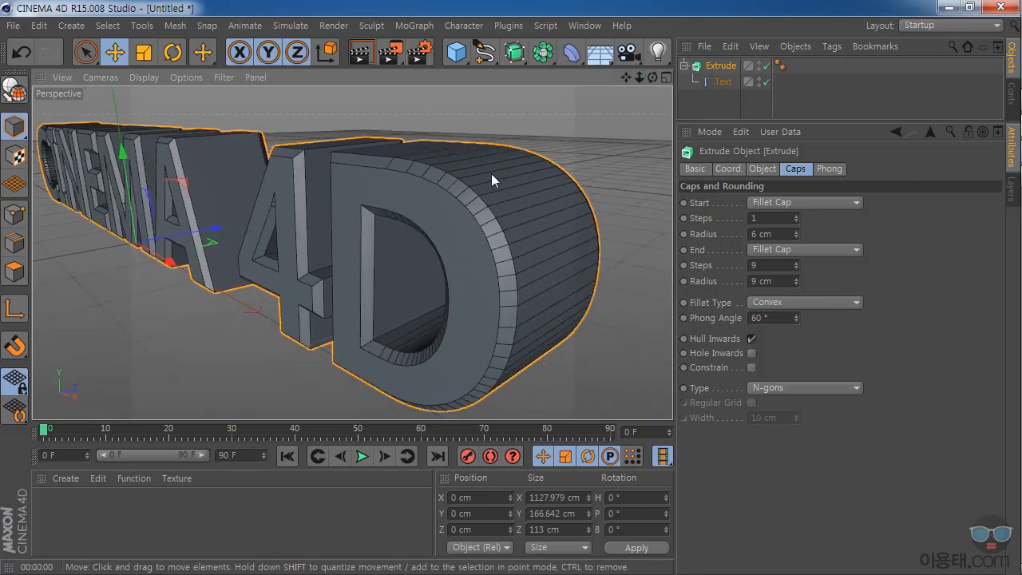
mouse_move(652, 79)
left_mouse_down()
mouse_move(677, 86)
mouse_move(635, 78)
mouse_move(649, 80)
left_mouse_up()
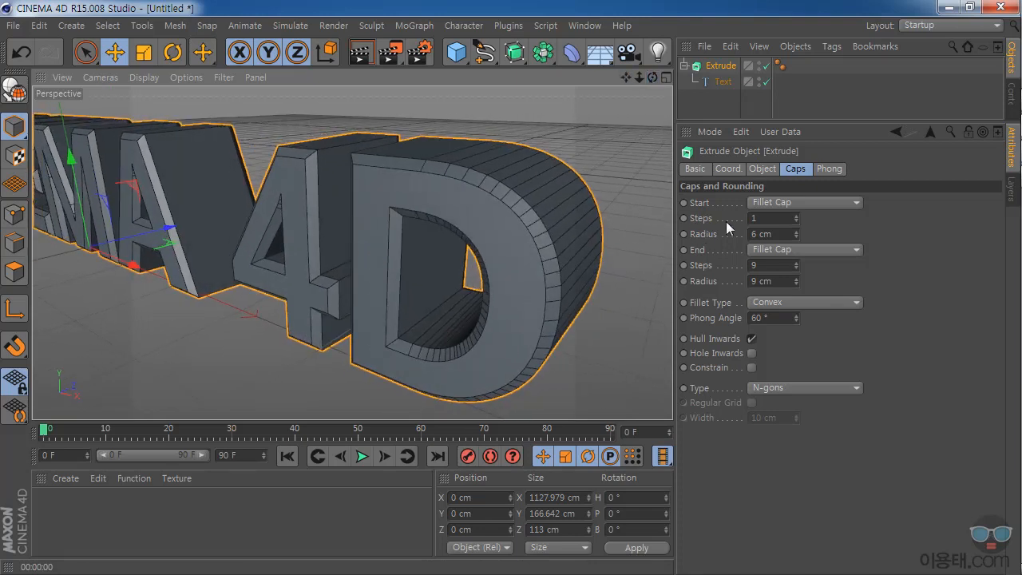
Compare 3 and 2 steps on the start fillet and set its steps to 5
left_click(796, 216)
left_click(796, 216)
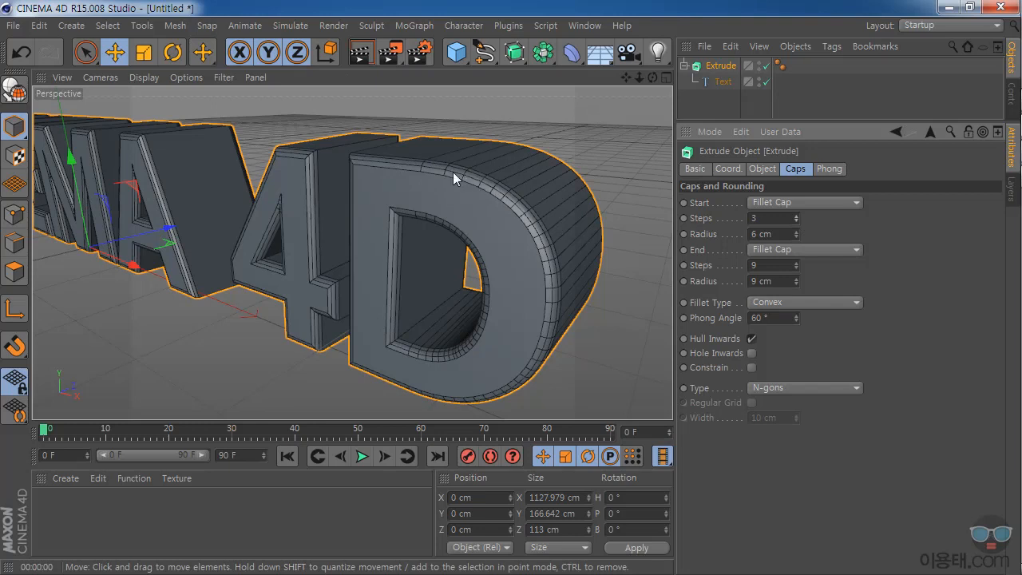
scroll(512, 197, "up", 5)
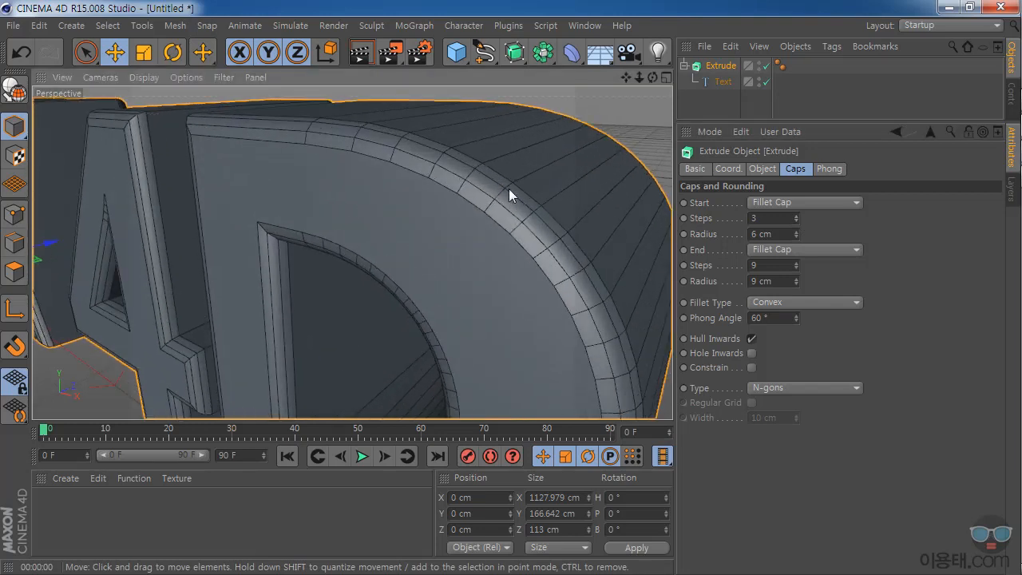
left_click(796, 221)
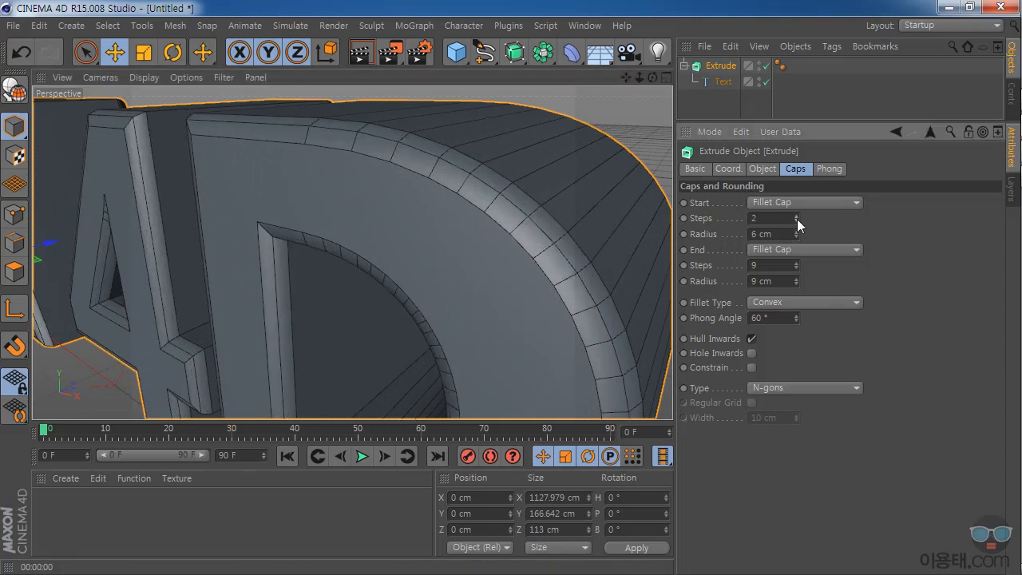
left_click(796, 221)
left_click(796, 216)
left_click(796, 215)
left_click(796, 215)
left_click(796, 215)
mouse_move(638, 78)
left_mouse_down()
mouse_move(621, 80)
mouse_move(666, 72)
mouse_move(630, 87)
mouse_move(625, 76)
left_mouse_up()
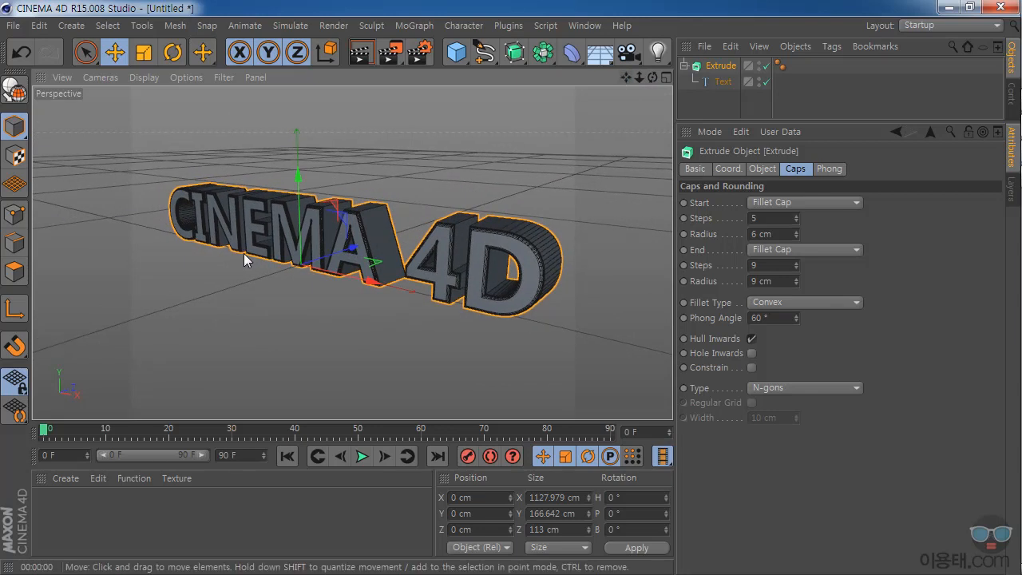
Add a Floor object to the scene with the extruded lettering
left_click(600, 54)
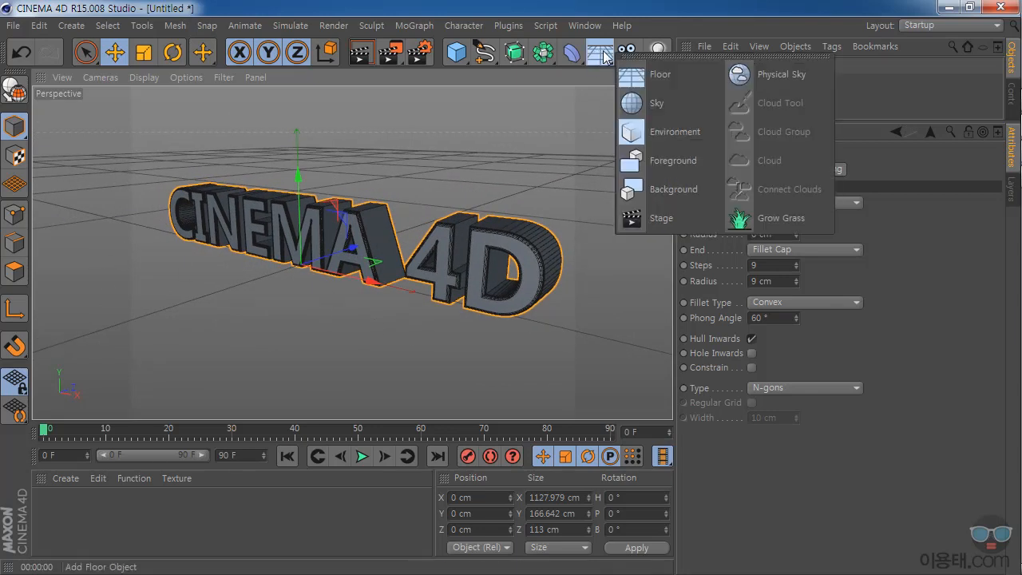
left_click(603, 52)
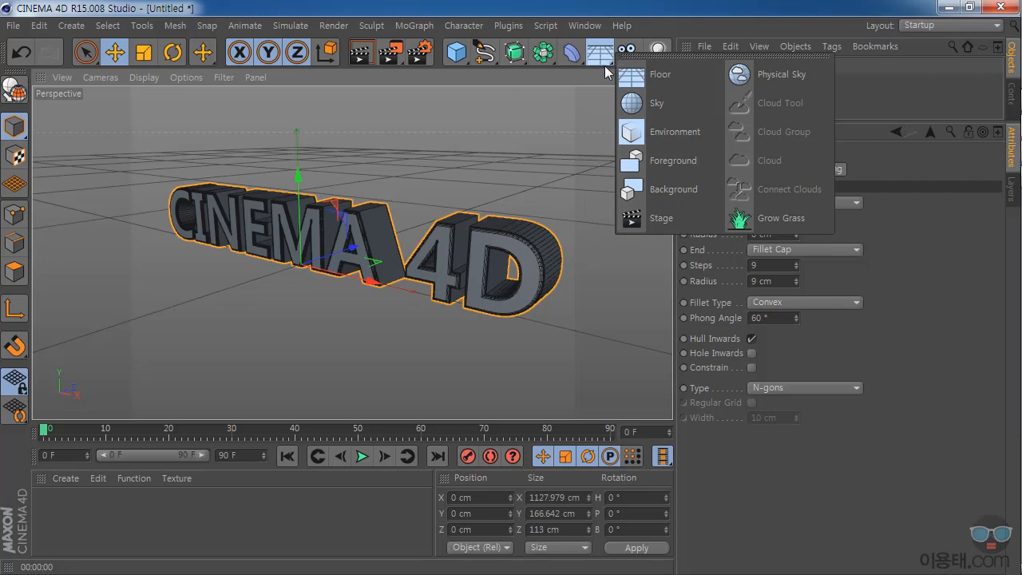
left_click(665, 80)
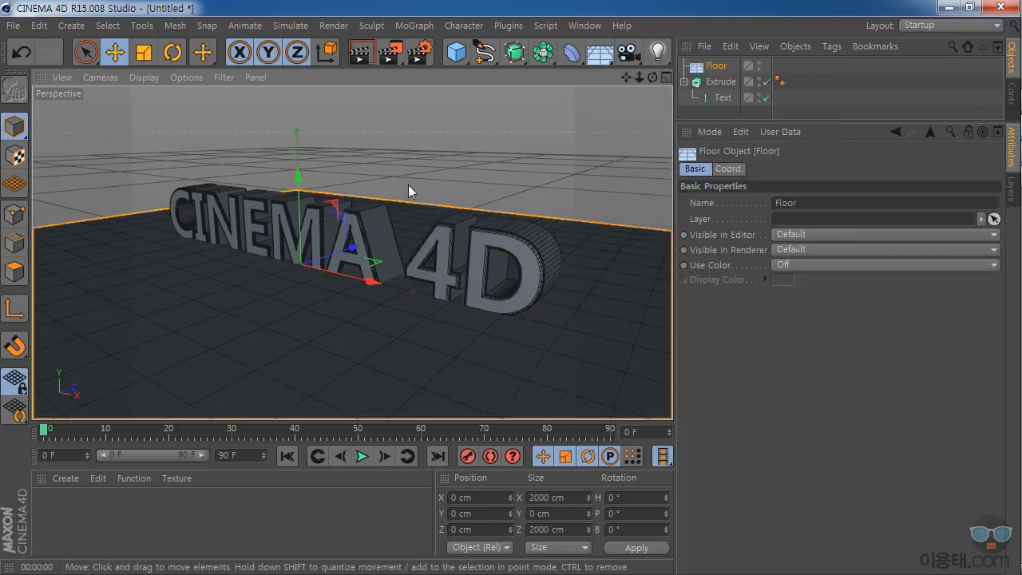
mouse_move(653, 78)
left_mouse_down()
mouse_move(703, 52)
mouse_move(669, 72)
left_mouse_up()
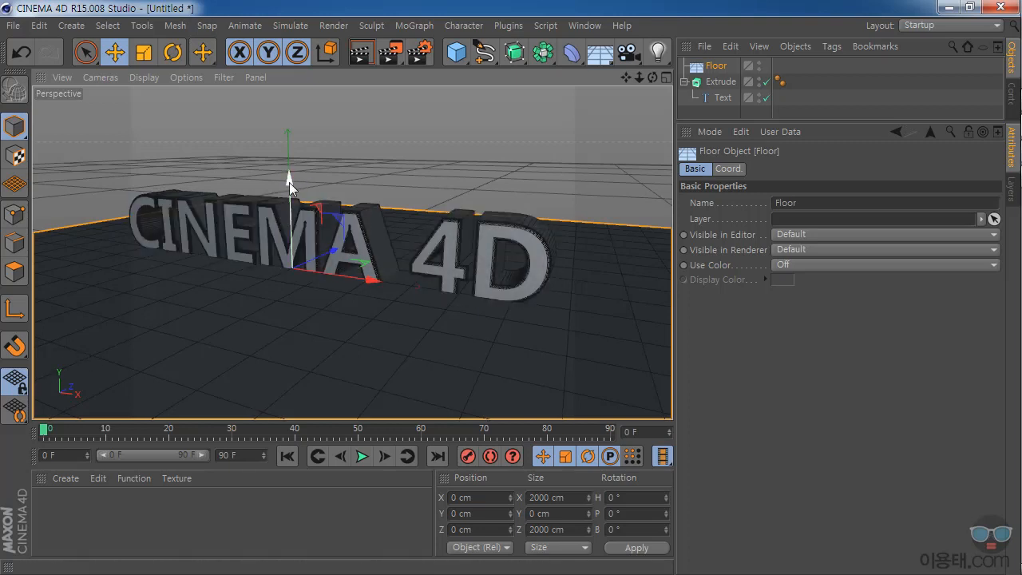
Lower the Floor object along Y to about -4.2 cm, beneath the base of the lettering
left_click_drag(289, 182, 292, 184)
left_click_drag(654, 78, 660, 9)
left_click_drag(734, 131, 733, 188)
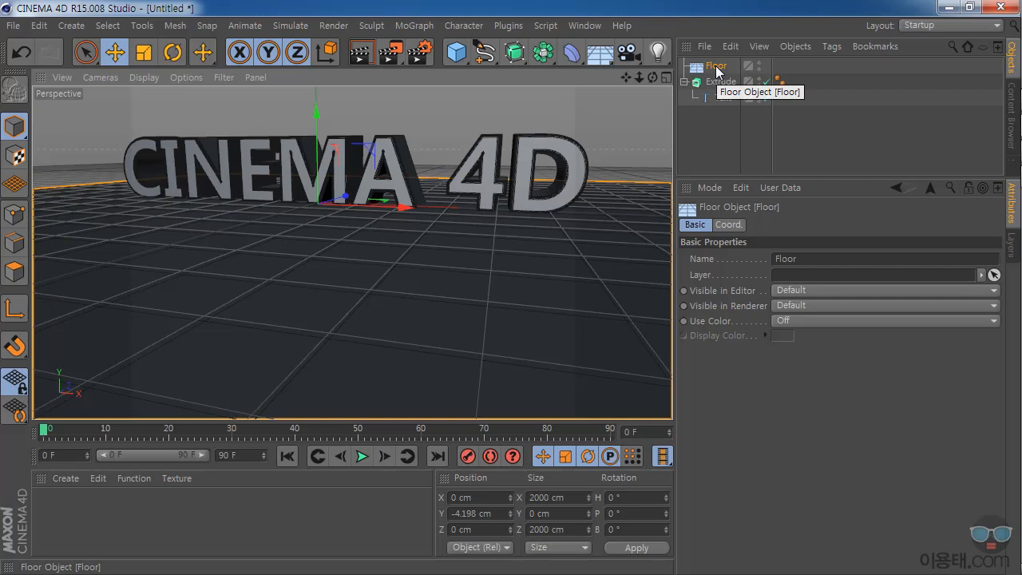
Rename the Floor object to "바닥"
double_click(716, 67)
type("Q")
key("BackSpace")
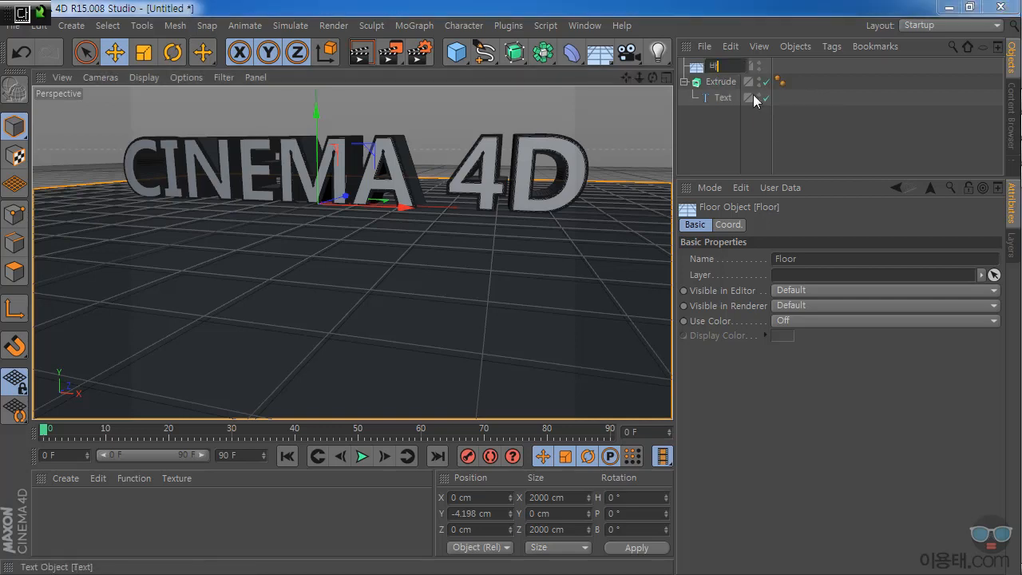
type("바닥")
key("Return")
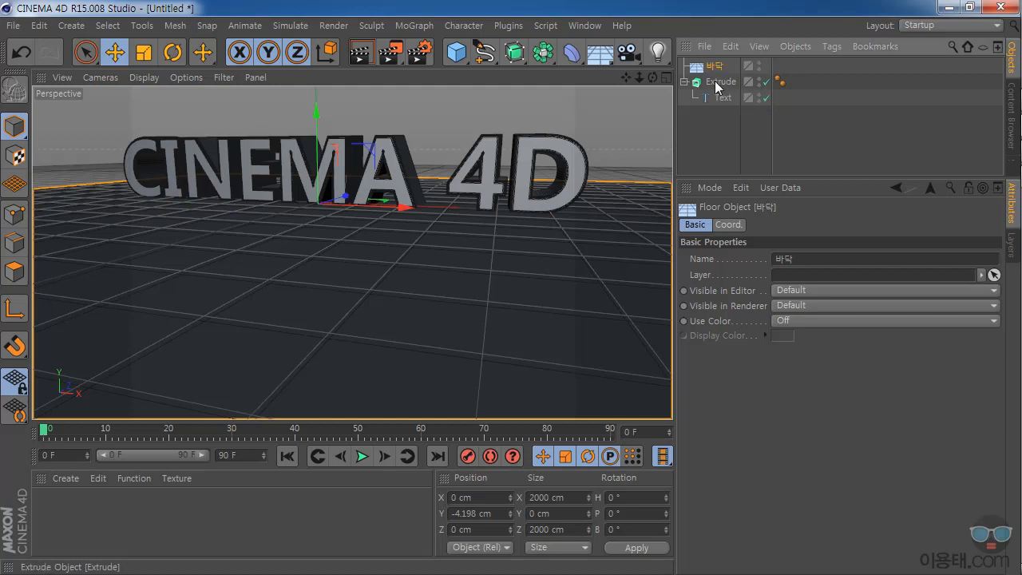
Create a new material and name it "글자"
left_click_drag(653, 78, 636, 97)
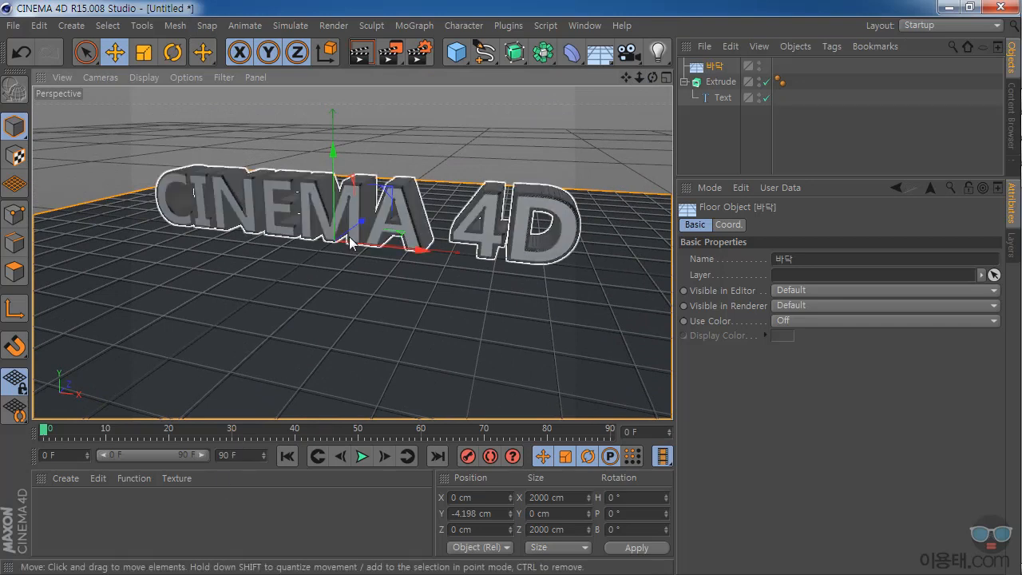
mouse_move(328, 419)
left_mouse_down()
mouse_move(329, 396)
mouse_move(340, 410)
left_mouse_up()
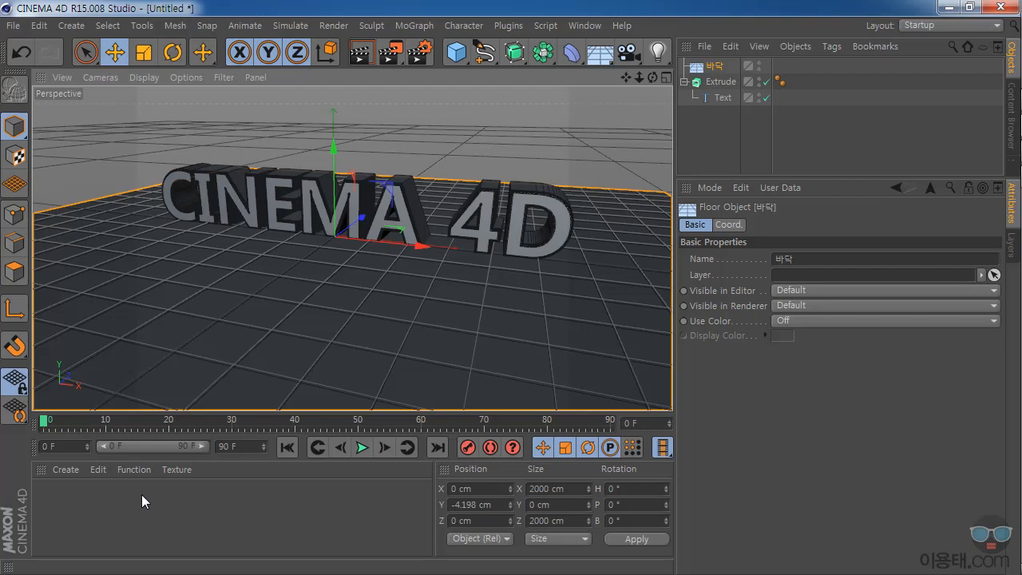
left_click(74, 470)
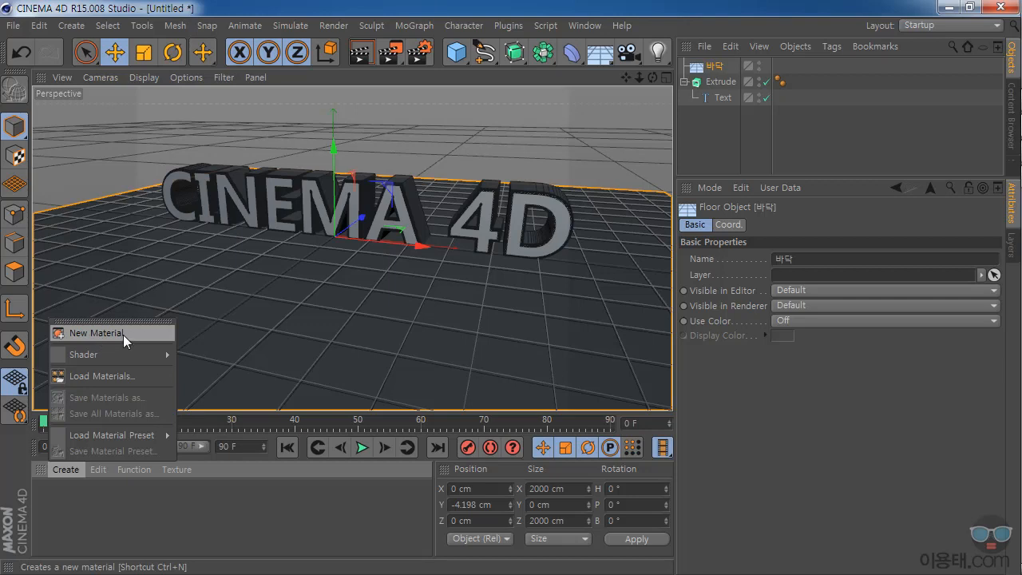
left_click(109, 516)
double_click(92, 513)
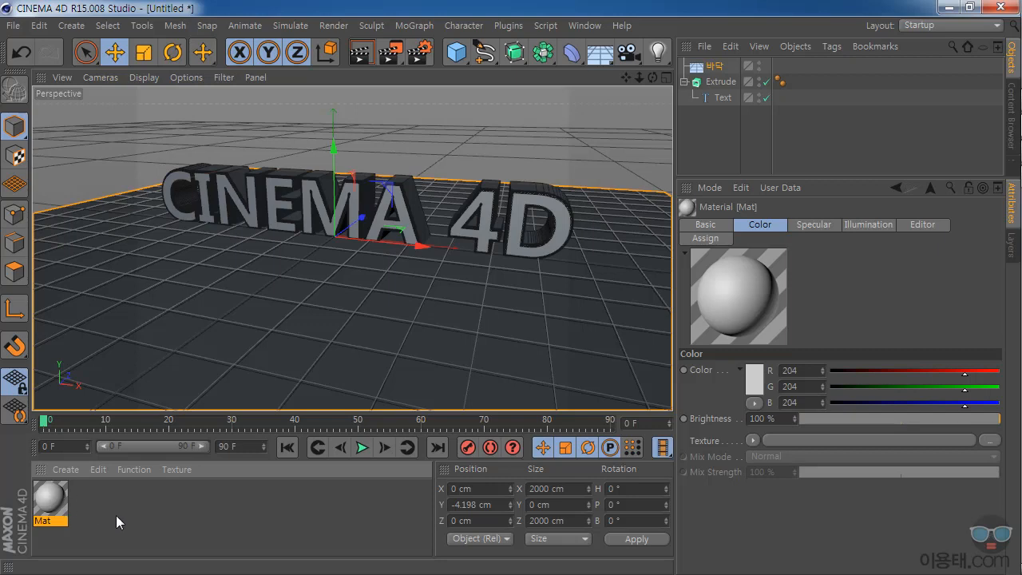
double_click(51, 523)
type("글자")
key("Return")
left_click_drag(866, 180, 869, 145)
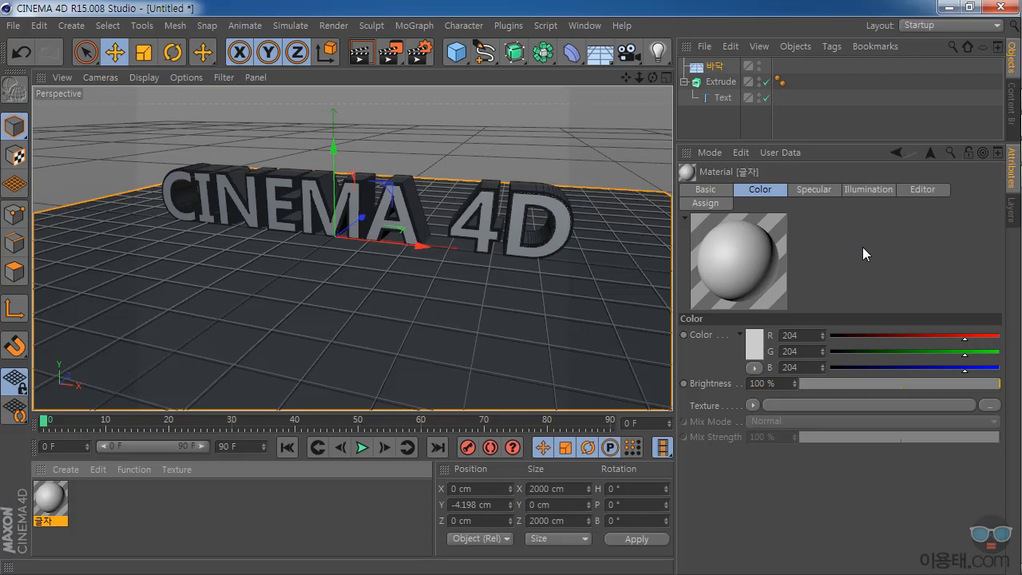
Set the 글자 material's color to yellow (R 234, G 219, B 17) with 100% brightness
double_click(51, 495)
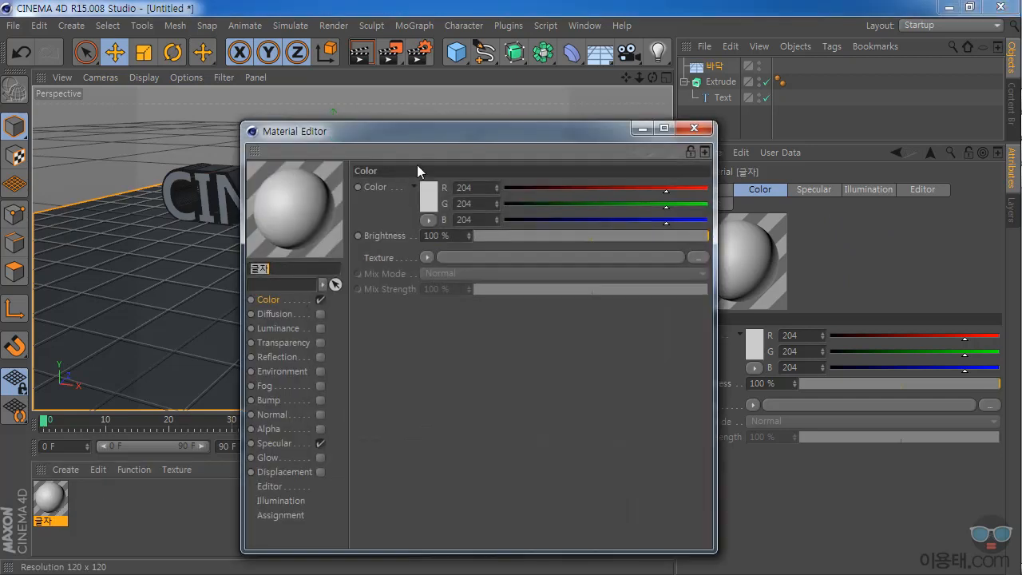
left_click_drag(459, 140, 706, 129)
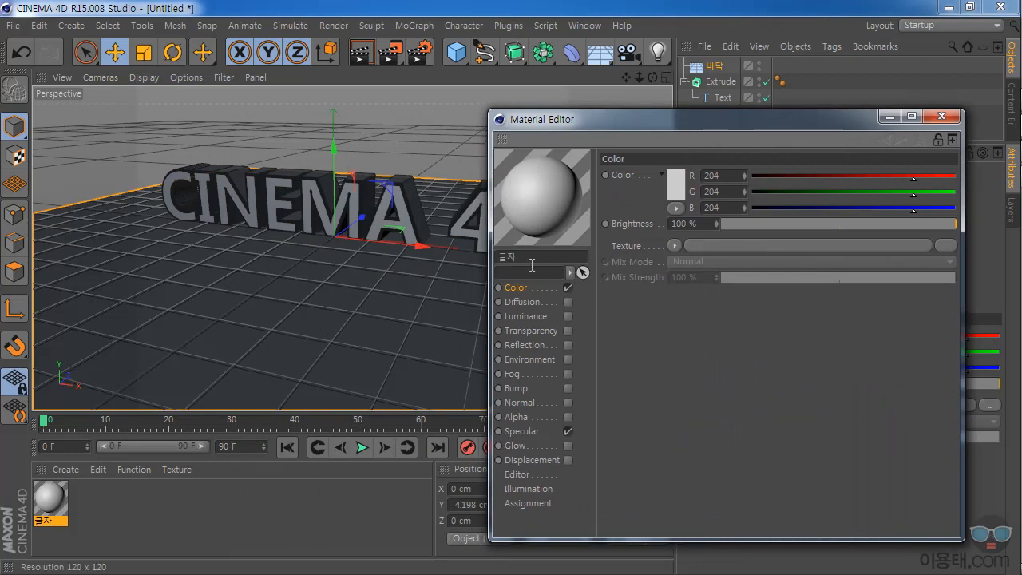
left_click(512, 261)
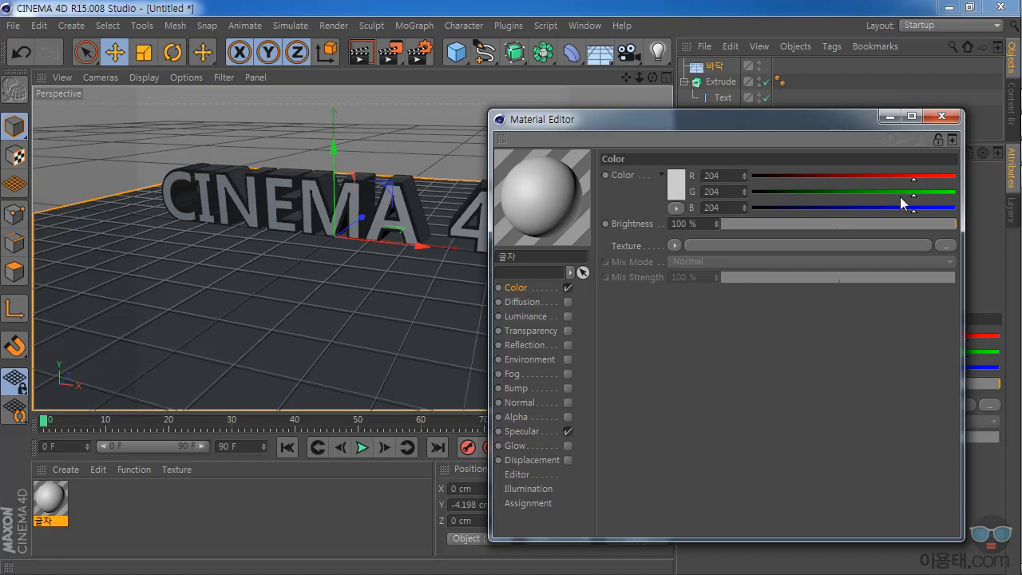
left_click_drag(913, 181, 918, 204)
left_click(676, 184)
left_click_drag(705, 118, 824, 320)
left_click(818, 352)
left_click(803, 340)
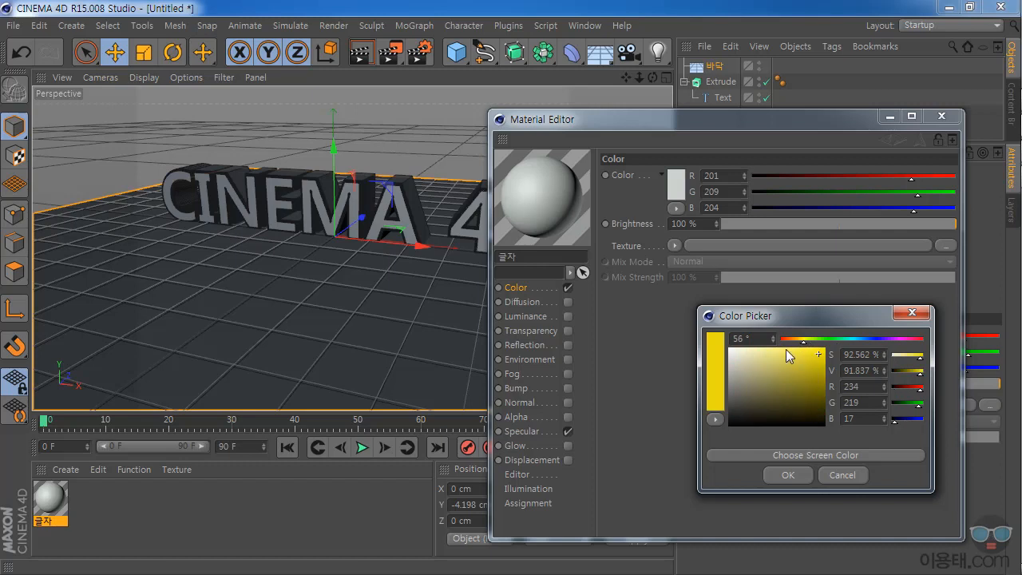
left_click(788, 475)
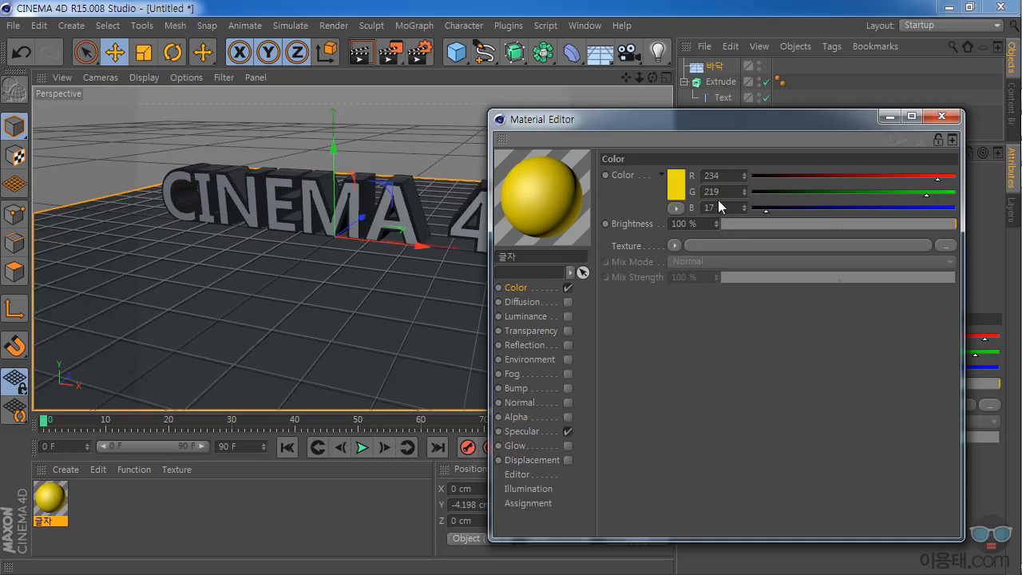
left_click_drag(847, 231, 971, 225)
Enable reflection on the 글자 material with 50% brightness and close the Material Editor
left_click_drag(738, 117, 737, 101)
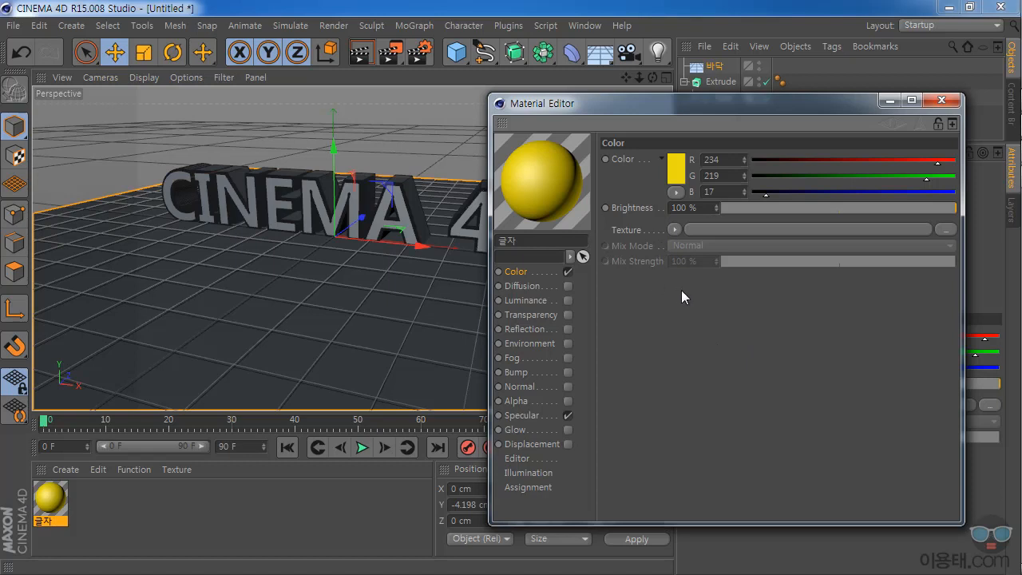
left_click(533, 328)
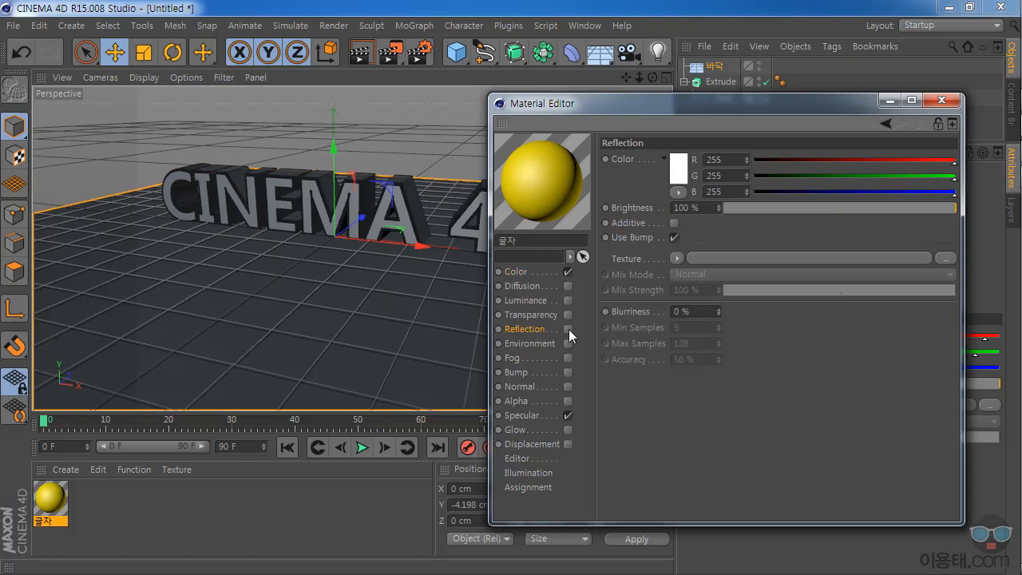
left_click(568, 329)
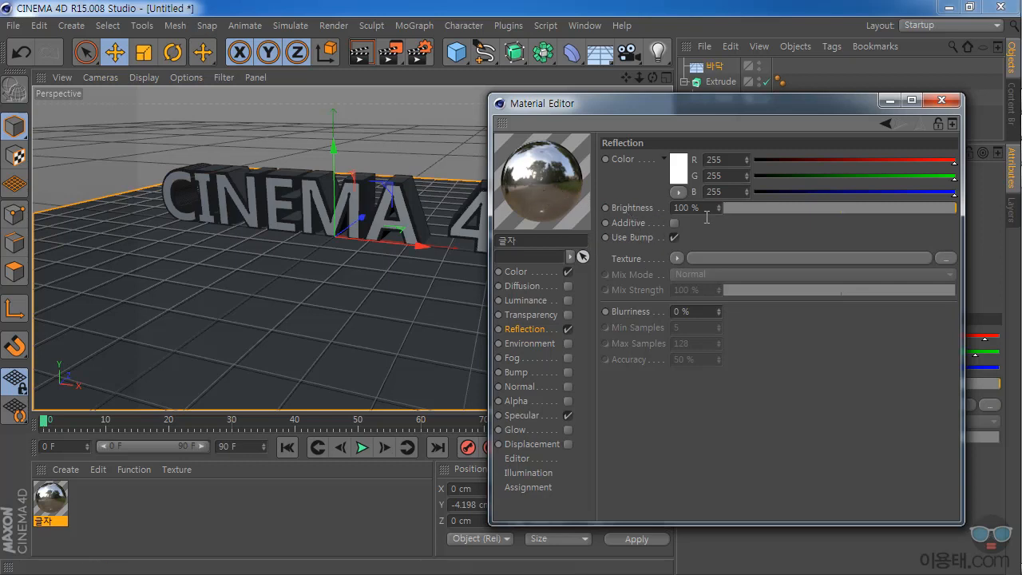
left_click_drag(837, 210, 840, 210)
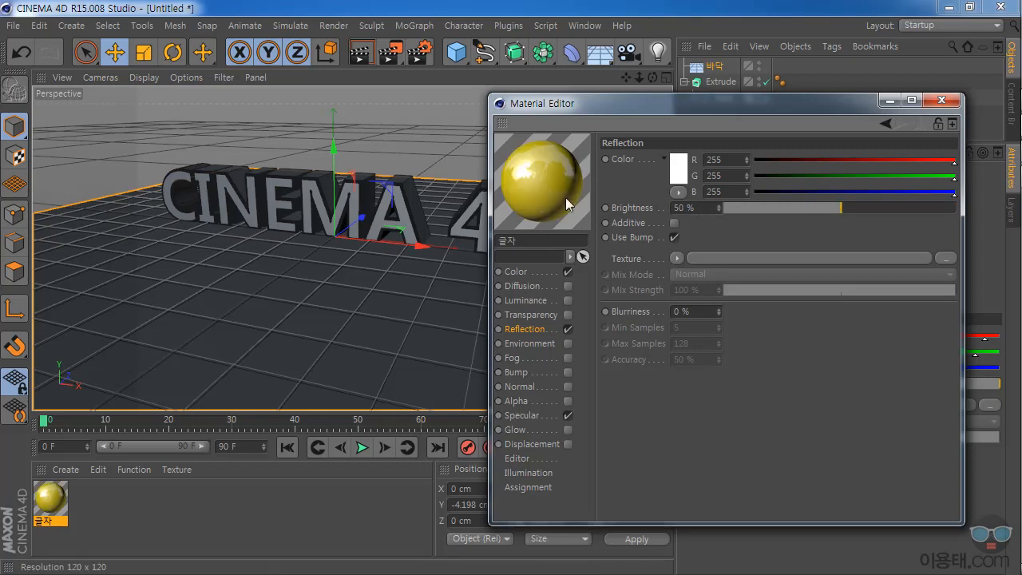
left_click(567, 329)
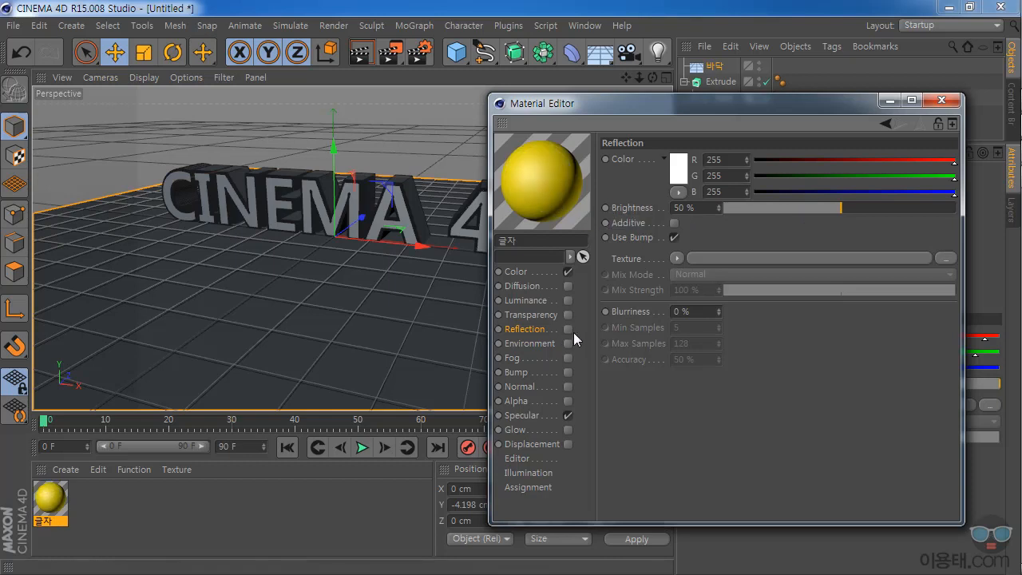
left_click(567, 328)
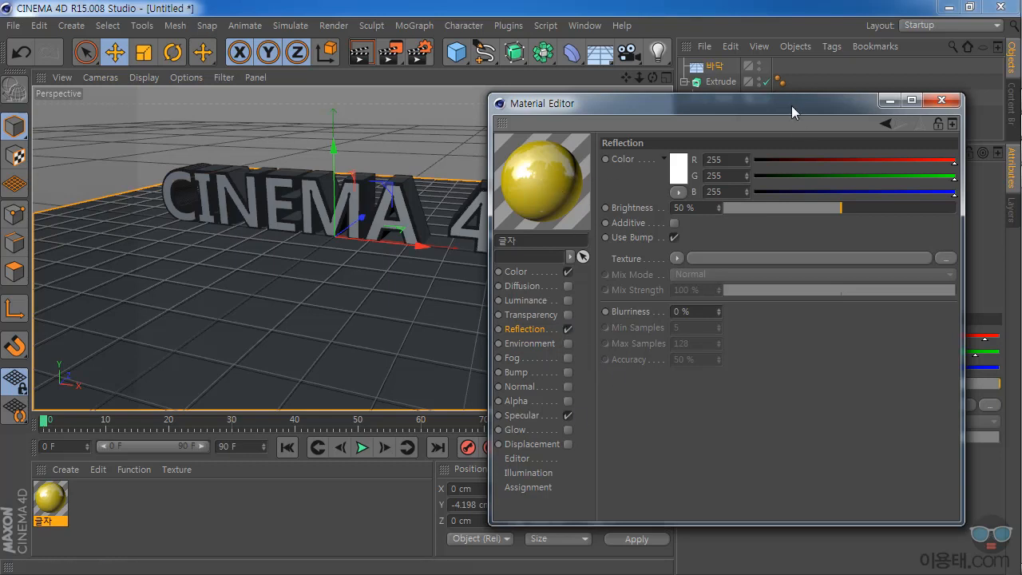
left_click_drag(791, 104, 803, 122)
left_click(956, 120)
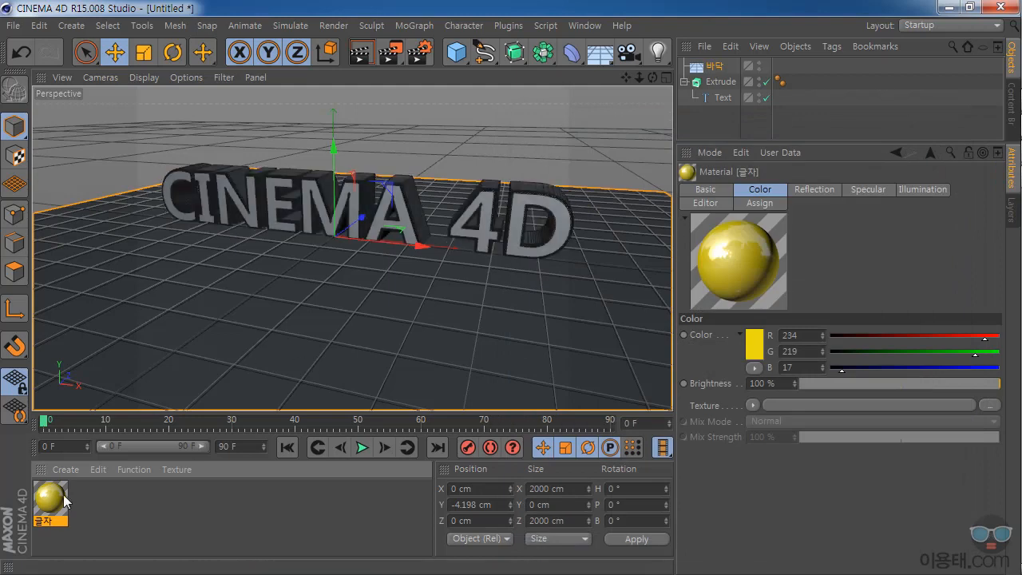
Apply the yellow 글자 material to the Extrude object and render the view
left_click_drag(61, 510, 723, 83)
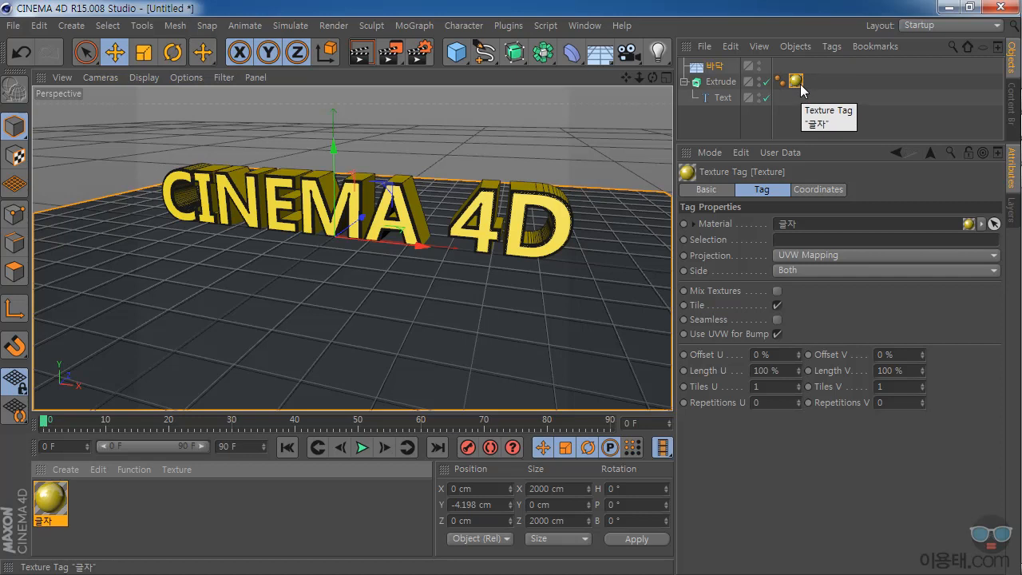
left_click(360, 52)
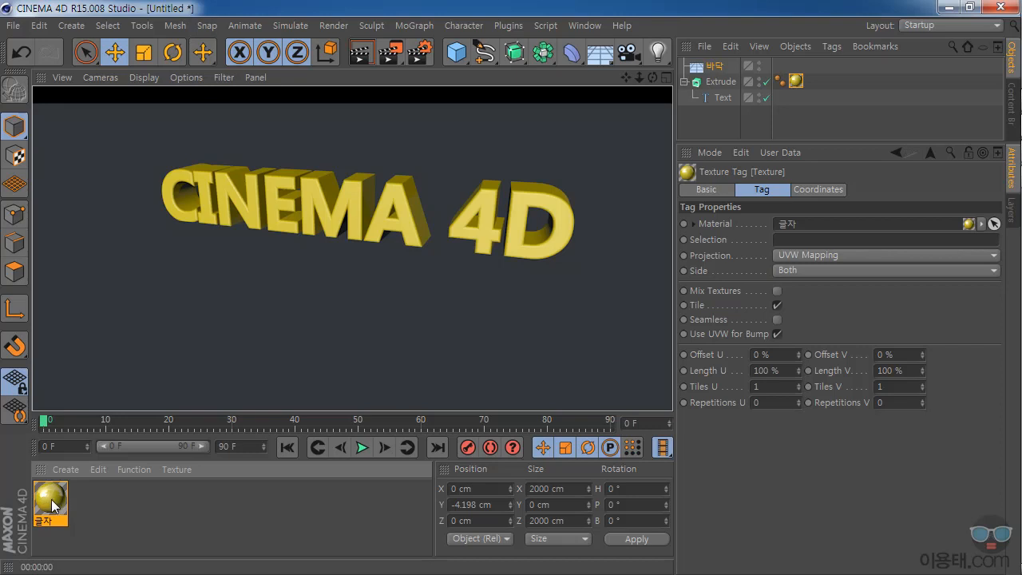
Duplicate the yellow 글자 material and recolor the copy blue (R 0, G 160, B 228)
left_click_drag(80, 500, 94, 504, "ctrl")
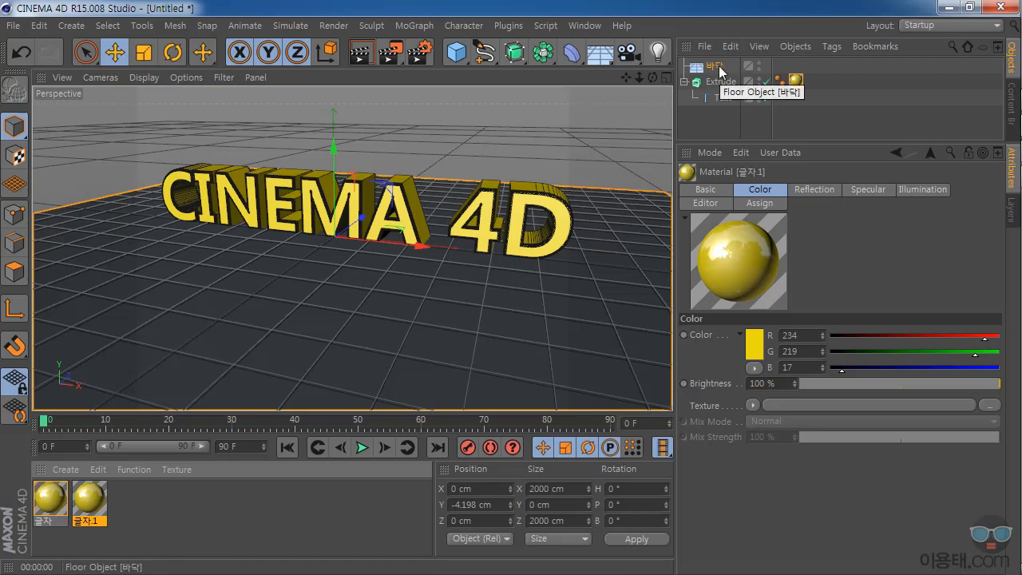
double_click(89, 500)
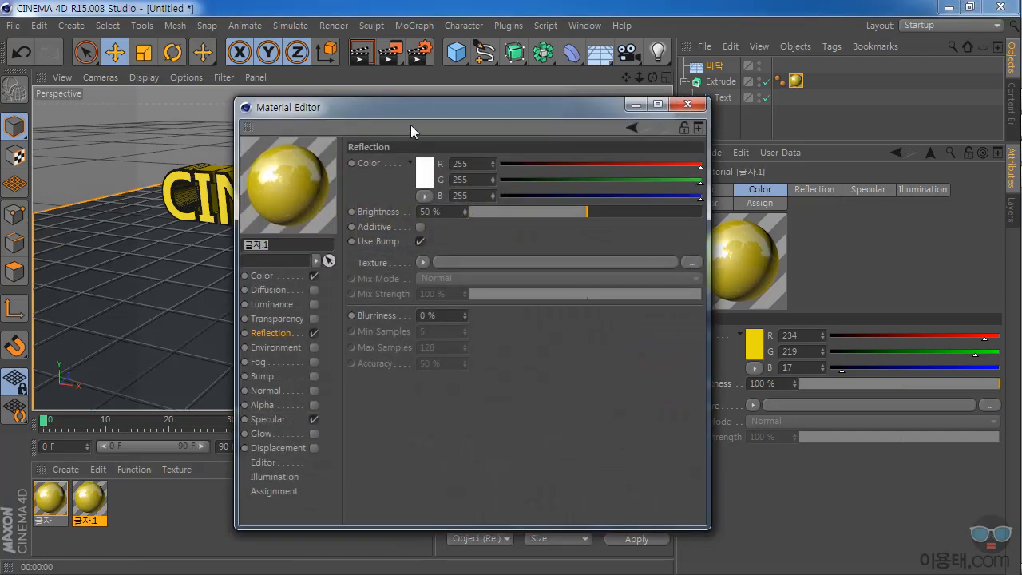
left_click(687, 104)
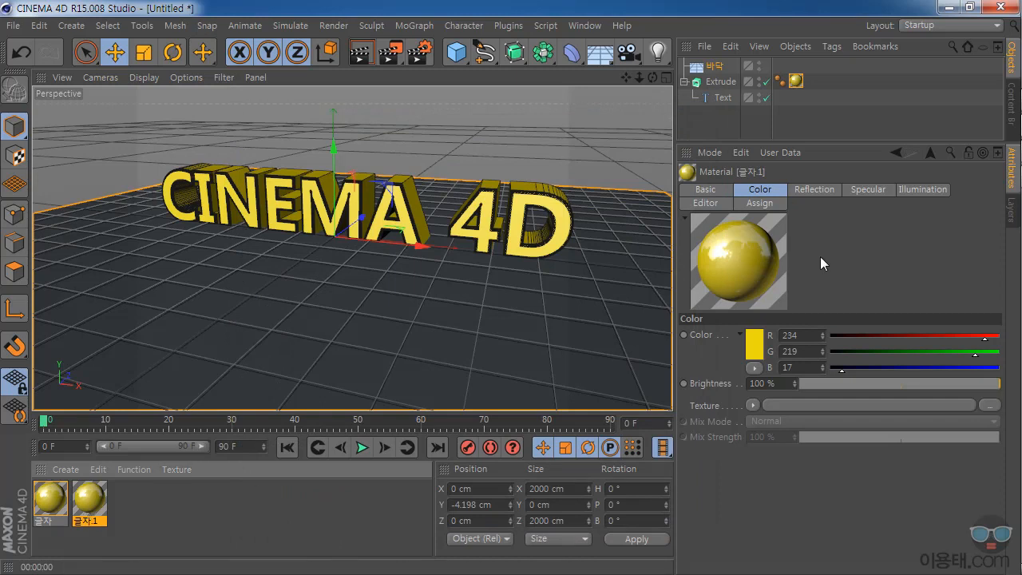
left_click(756, 346)
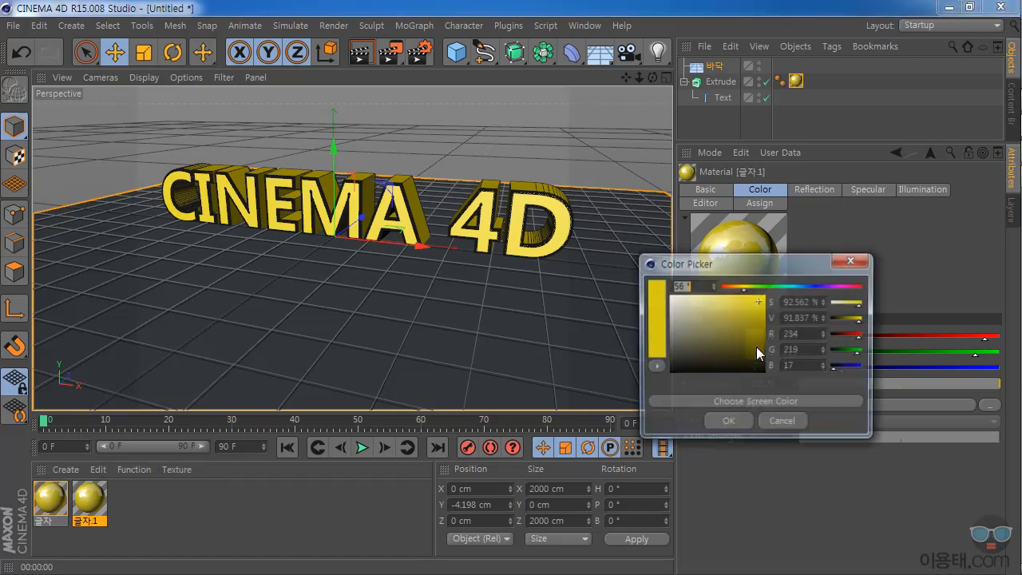
left_click_drag(760, 285, 799, 285)
left_click(764, 303)
left_click(734, 425)
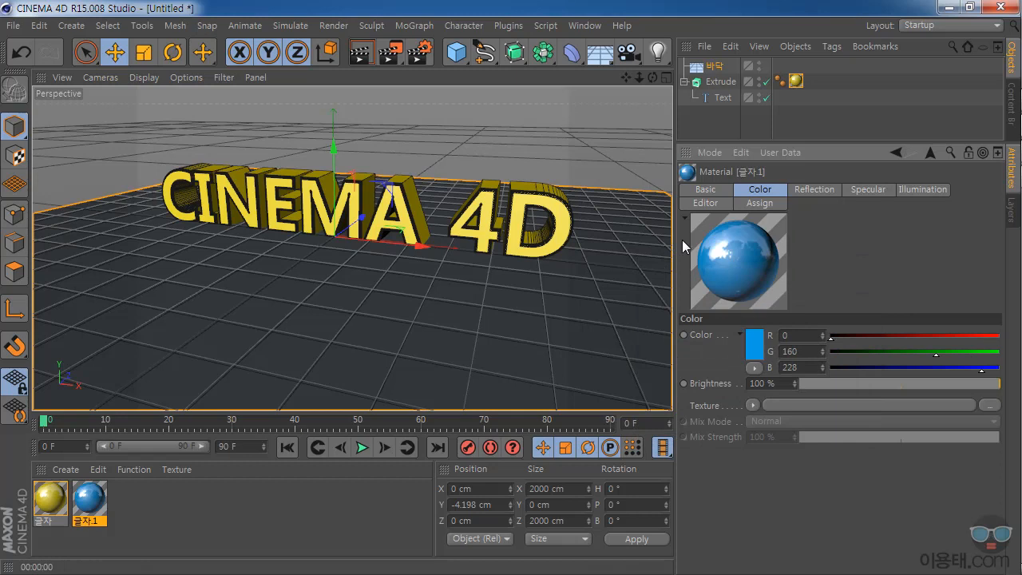
Apply the blue material to the floor and render the view to check the lettering's reflection
left_click_drag(88, 496, 283, 346)
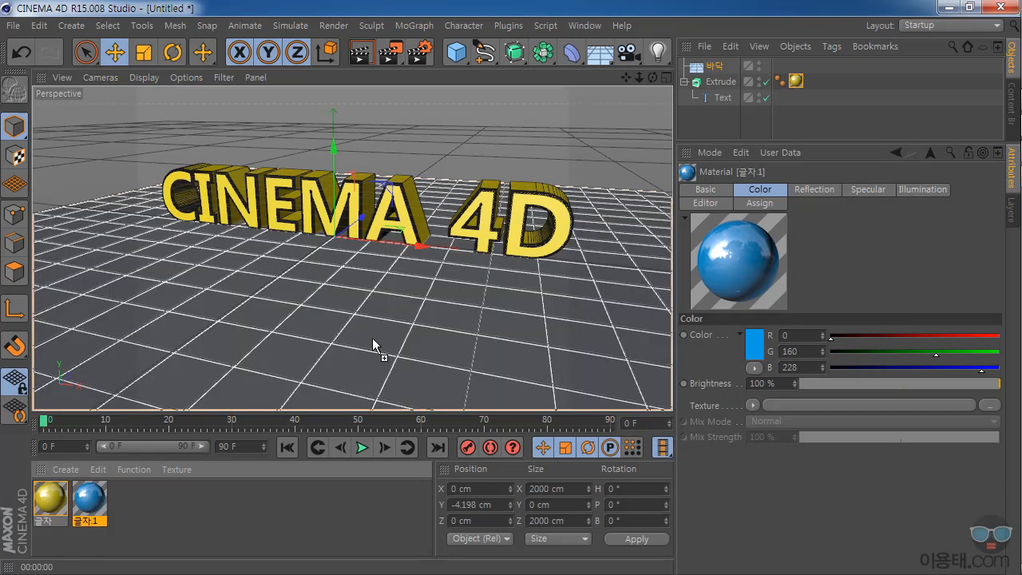
left_click_drag(370, 326, 370, 327)
left_click(360, 52)
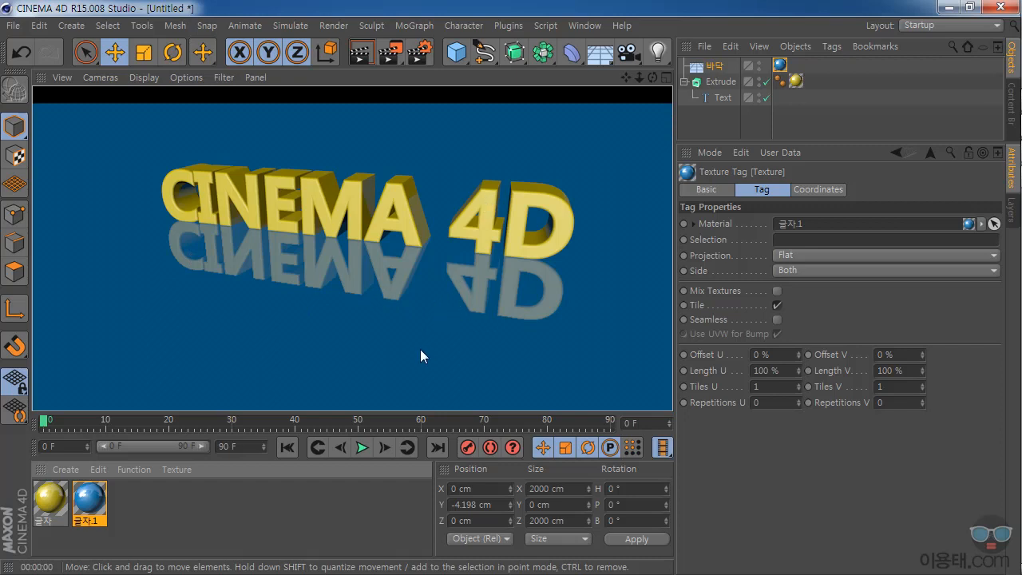
left_click_drag(638, 78, 460, 62)
key("ctrl+r")
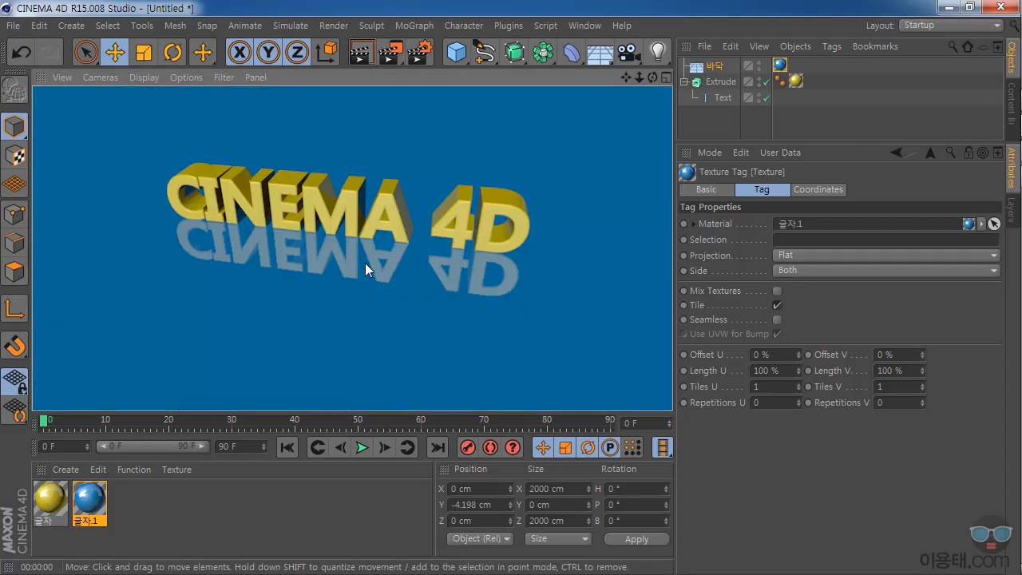
left_click_drag(652, 77, 649, 80)
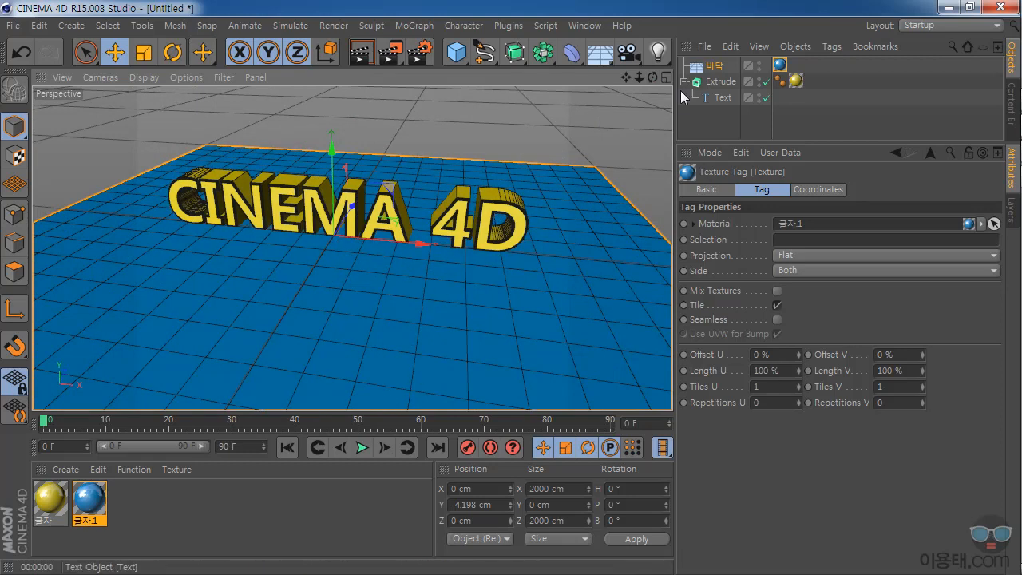
Record a keyframe for the Extrude object at frame 0
left_click(719, 81)
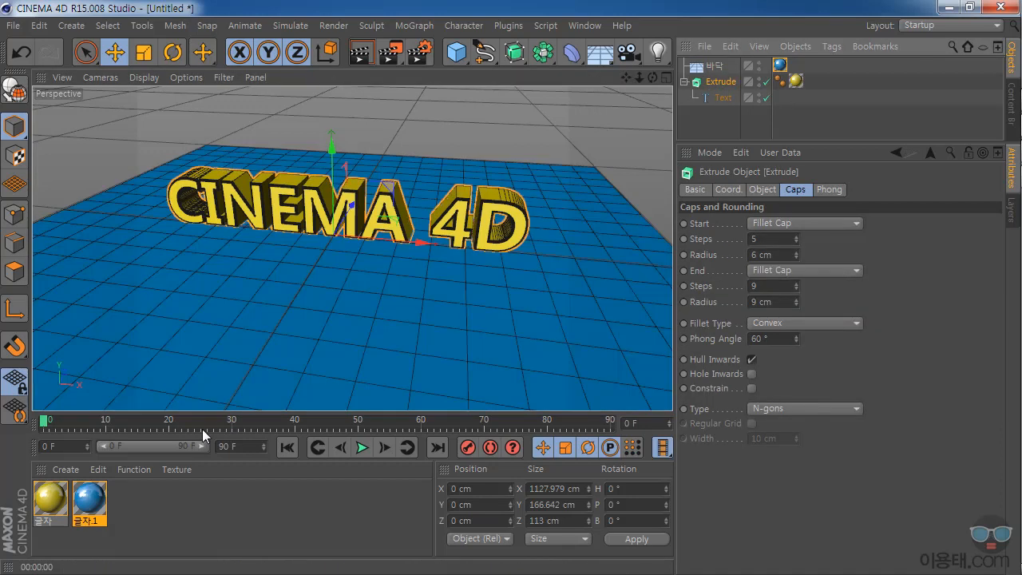
left_click_drag(319, 420, 31, 429)
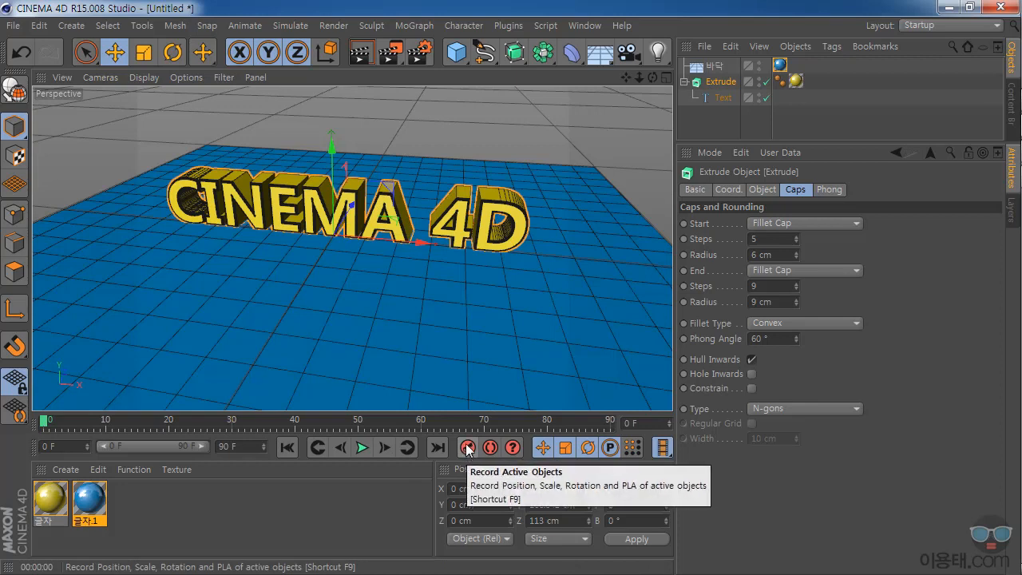
left_click(467, 448)
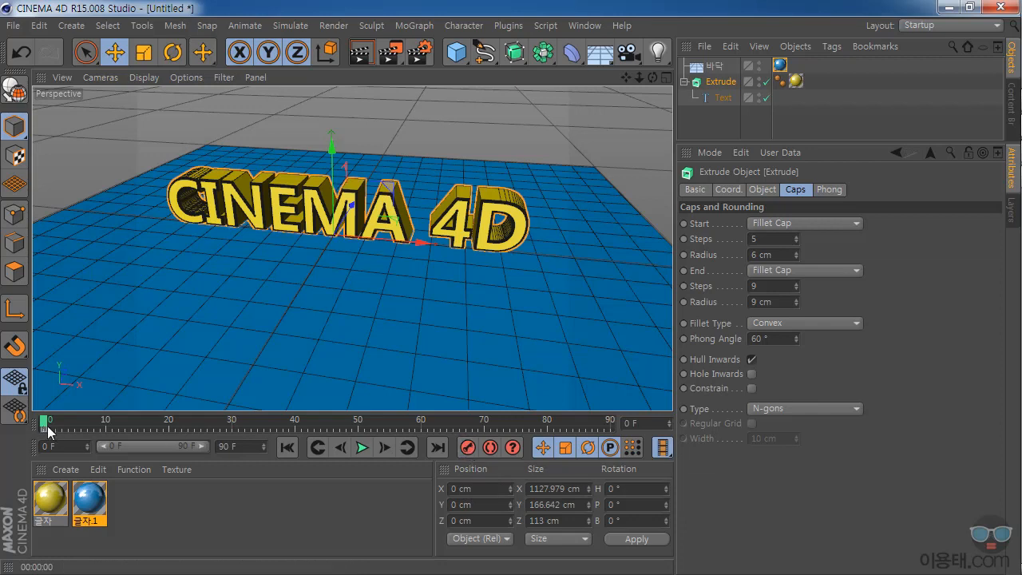
Move the Extrude lettering to about -532 cm in Z at frame 30, record a keyframe and scrub through the animation
left_click(191, 431)
left_click_drag(352, 209, 318, 313)
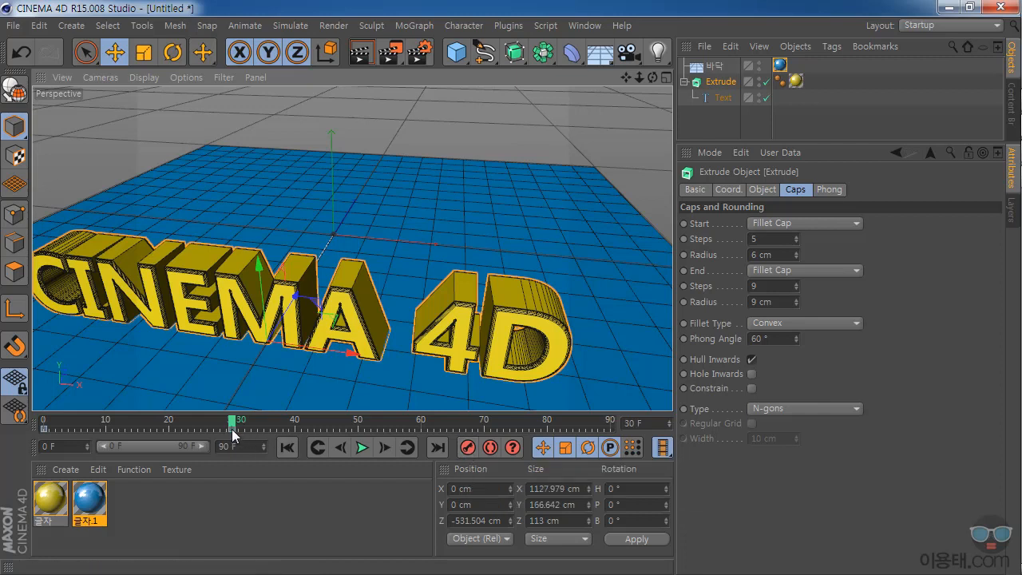
left_click_drag(652, 78, 366, 252)
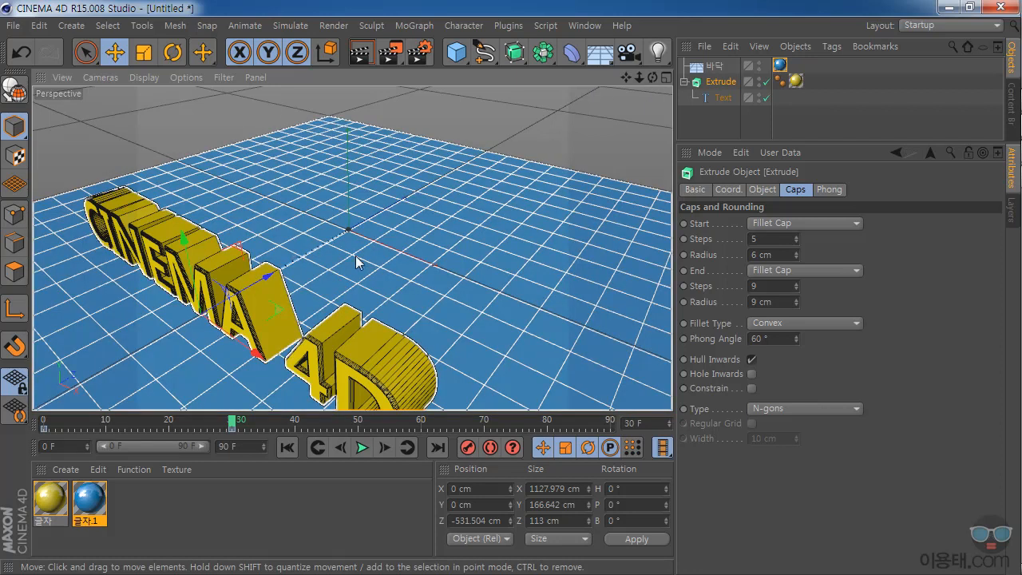
left_click_drag(652, 77, 344, 231)
left_click_drag(234, 432, 151, 424)
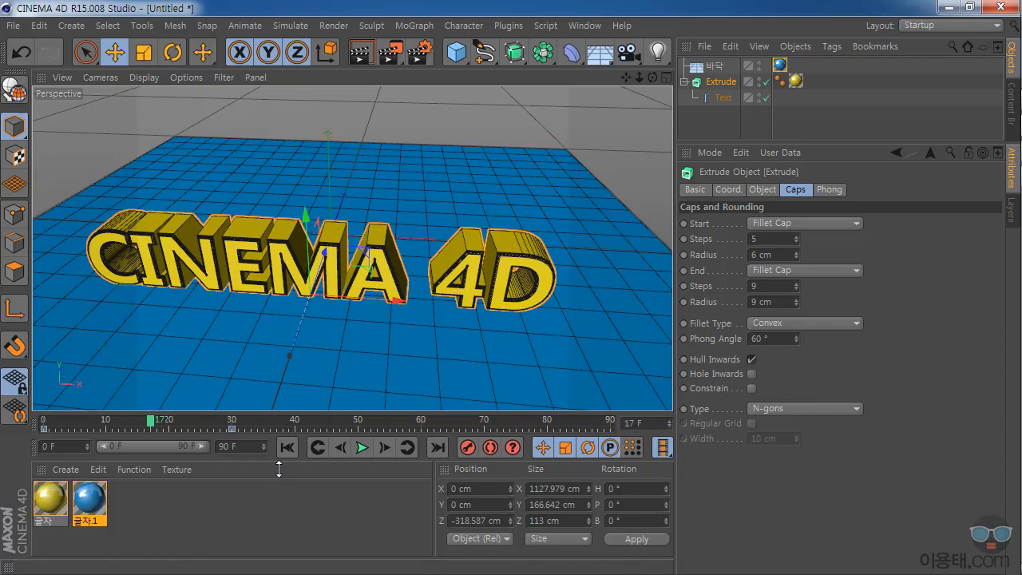
key("shift+f")
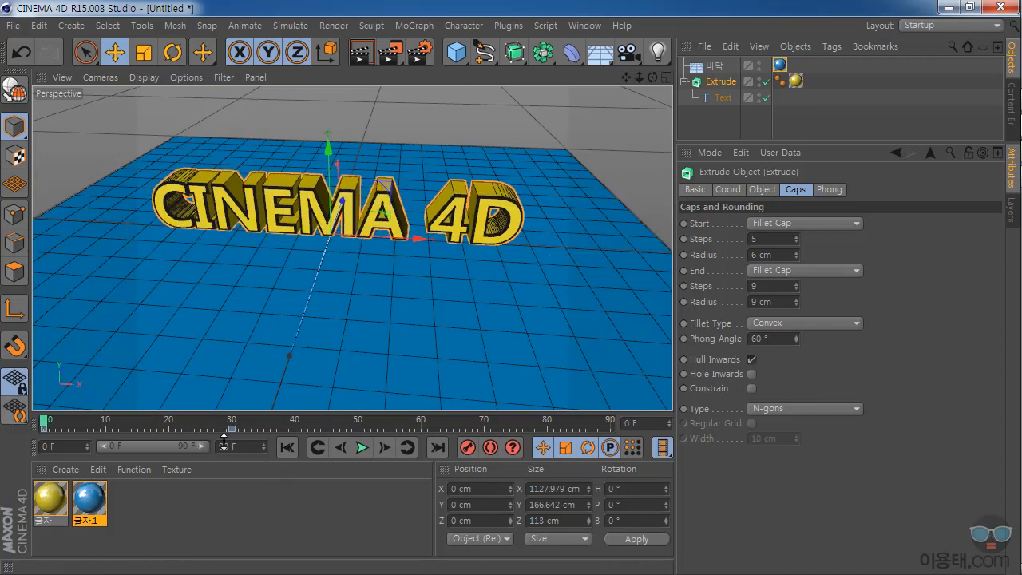
Delete the lettering's recorded keyframes from the timeline
left_click(232, 431)
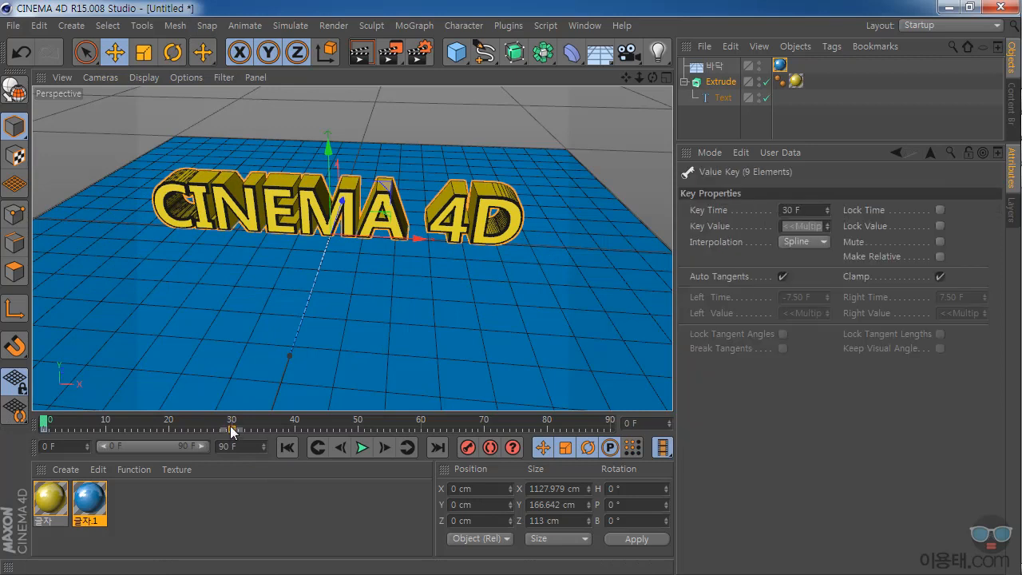
left_click_drag(230, 428, 45, 429)
left_click(137, 431)
left_click(87, 421)
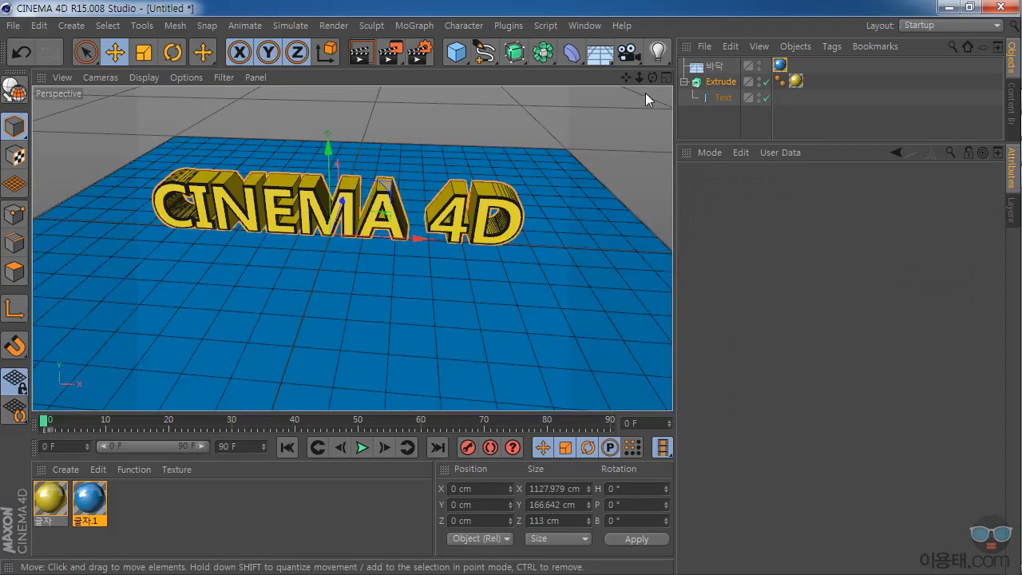
Add a standard omni Light object to the scene
left_click_drag(653, 77, 627, 77)
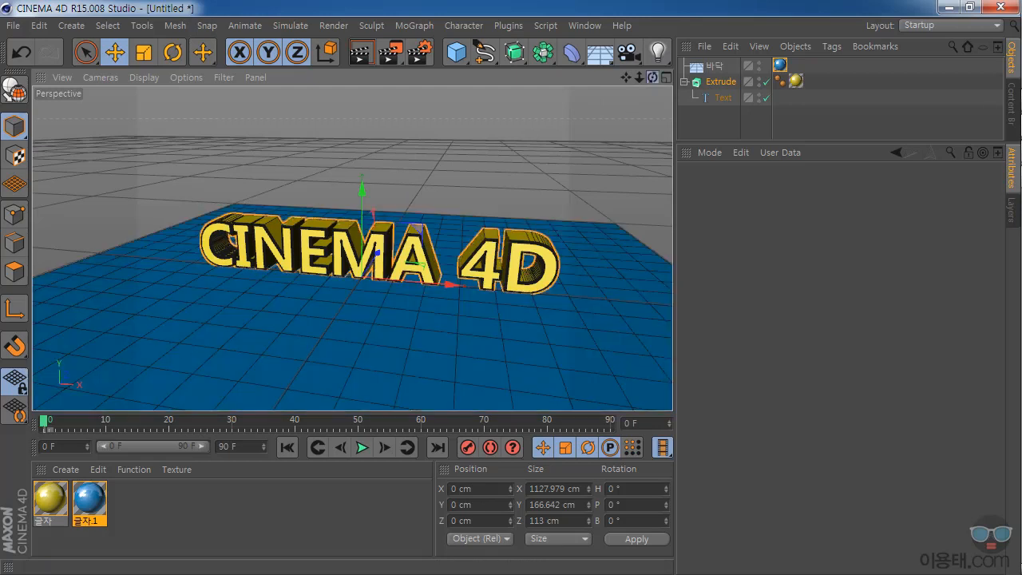
left_click_drag(653, 76, 648, 92)
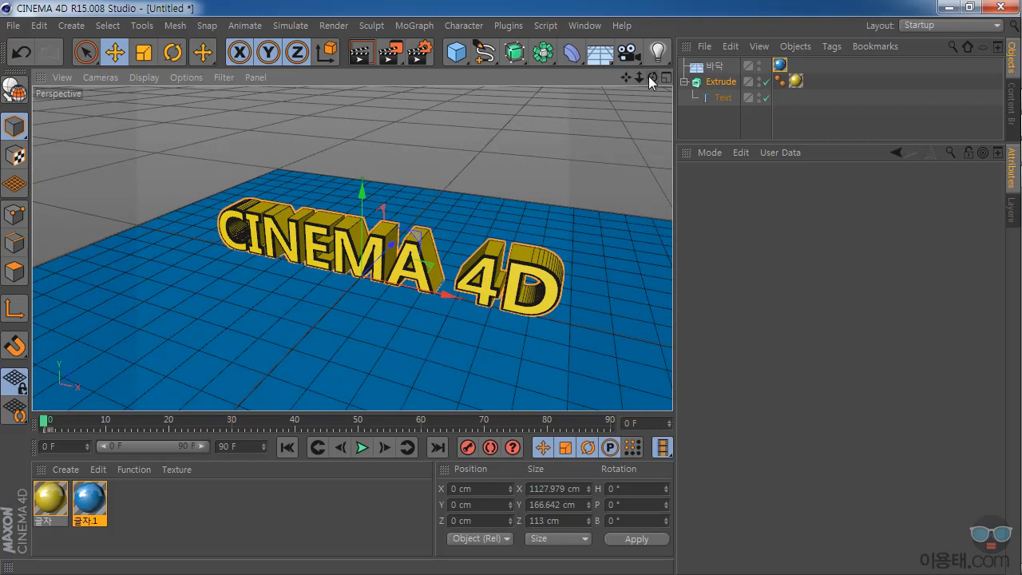
left_click_drag(626, 78, 626, 81)
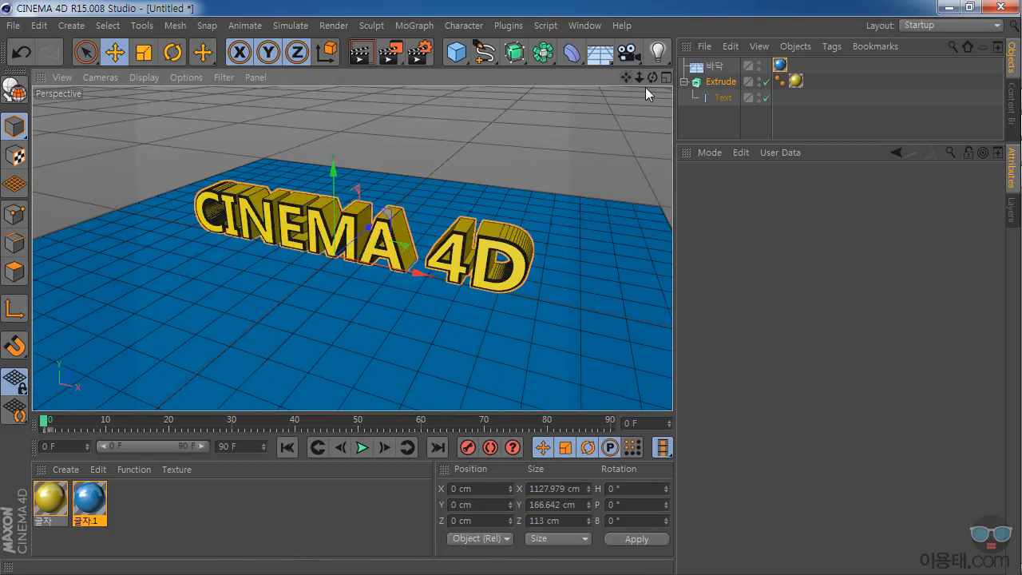
left_click(665, 62)
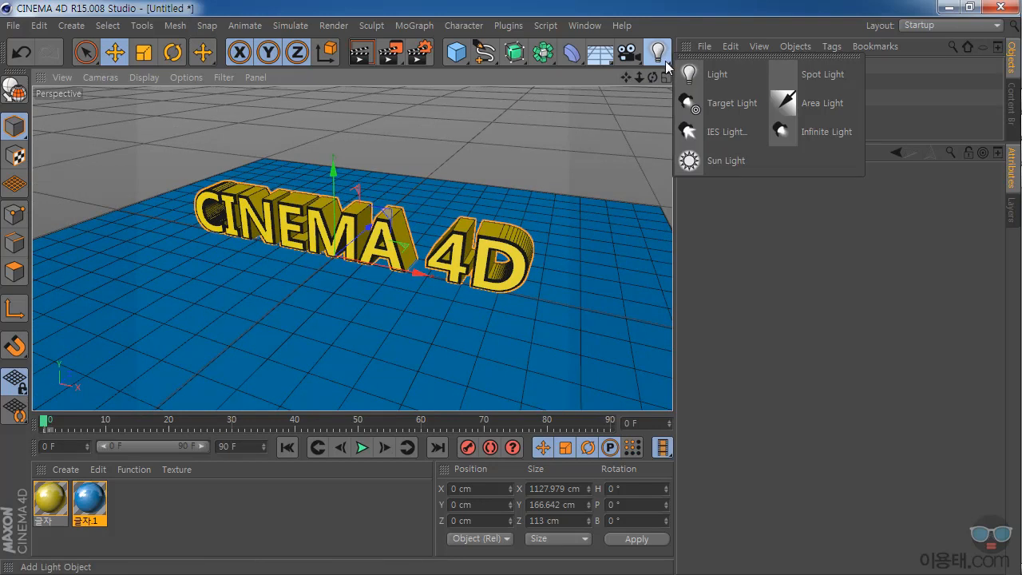
left_click(732, 75)
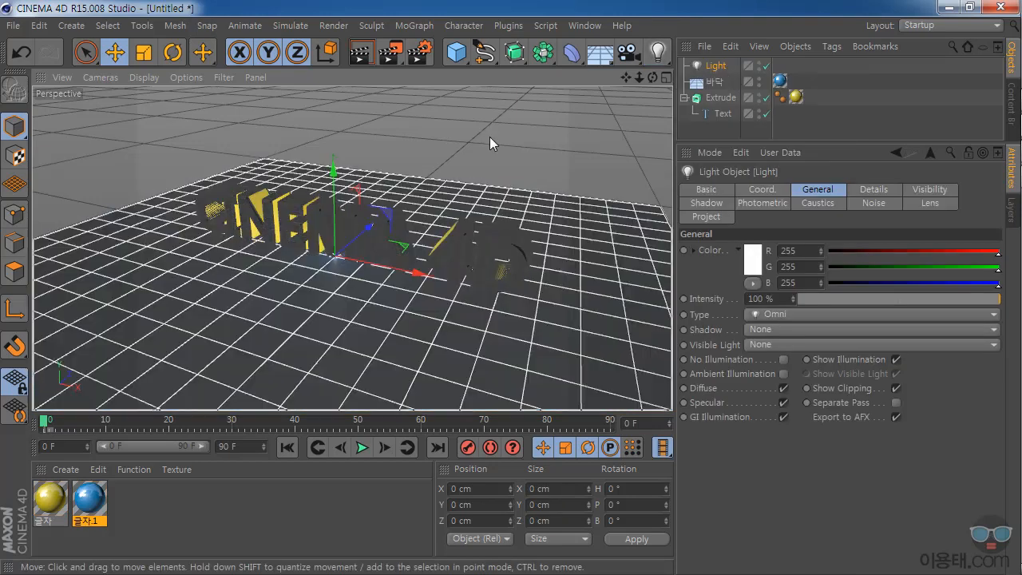
Move the light above and in front of the lettering, to about Y 786 cm and Z -502 cm
left_click_drag(653, 78, 591, 79)
left_click_drag(342, 166, 343, 67)
left_click_drag(639, 77, 431, 116)
left_click_drag(345, 123, 346, 99)
mouse_move(653, 79)
left_mouse_down()
mouse_move(702, 80)
mouse_move(653, 83)
left_mouse_up()
left_click_drag(399, 147, 277, 194)
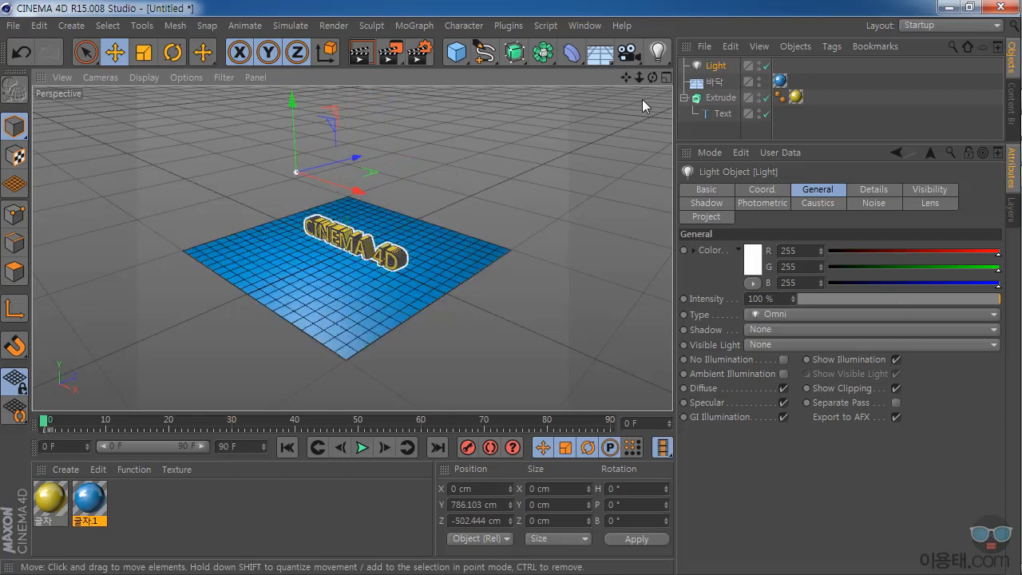
Render a close view of the lettering to check the new lighting
left_click_drag(652, 77, 617, 81)
scroll(352, 249, "up", 3)
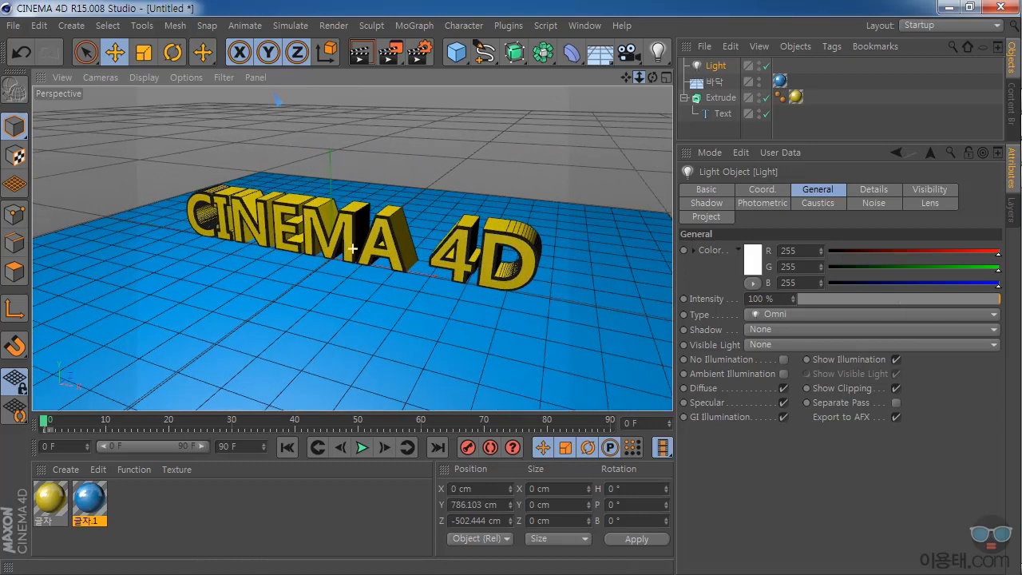
left_click(358, 50)
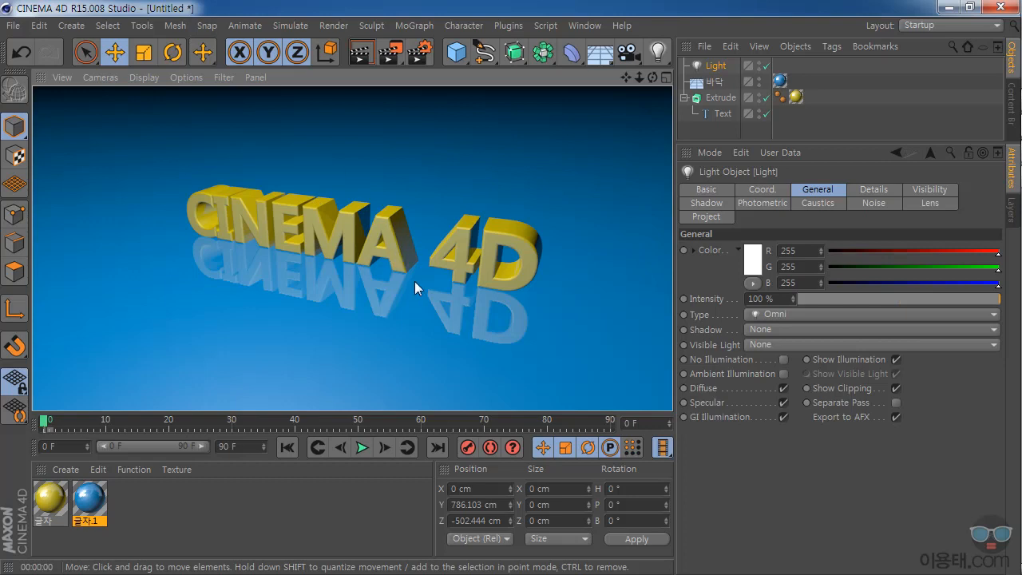
Set the light's shadow to Shadow Maps (Soft) and render the view
left_click(717, 68)
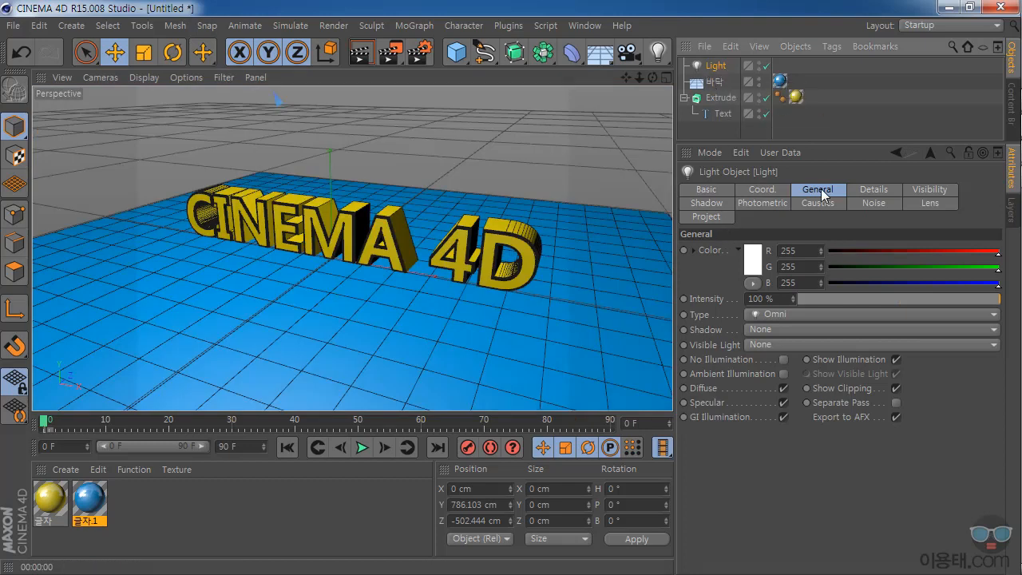
left_click(821, 188)
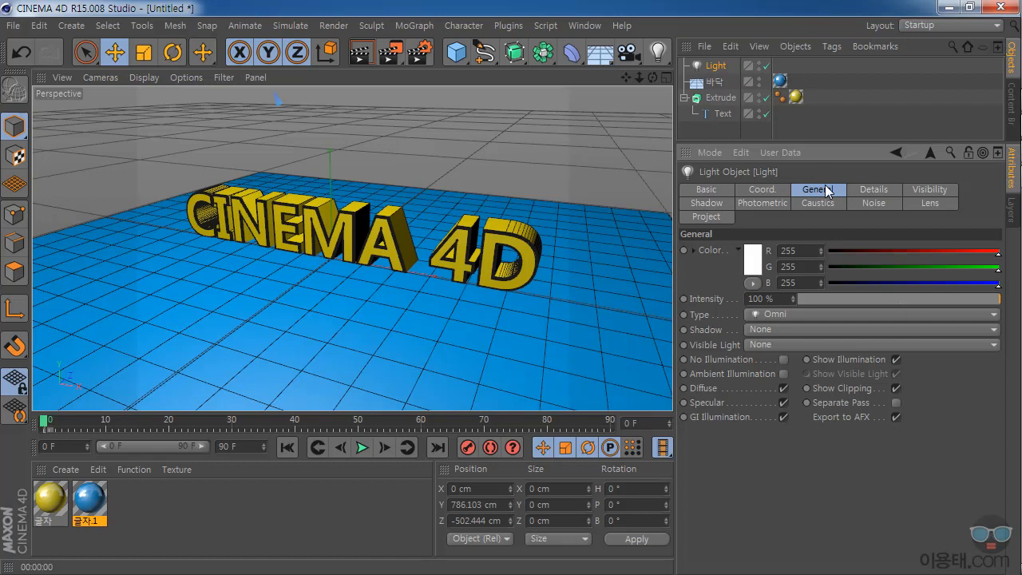
left_click(772, 329)
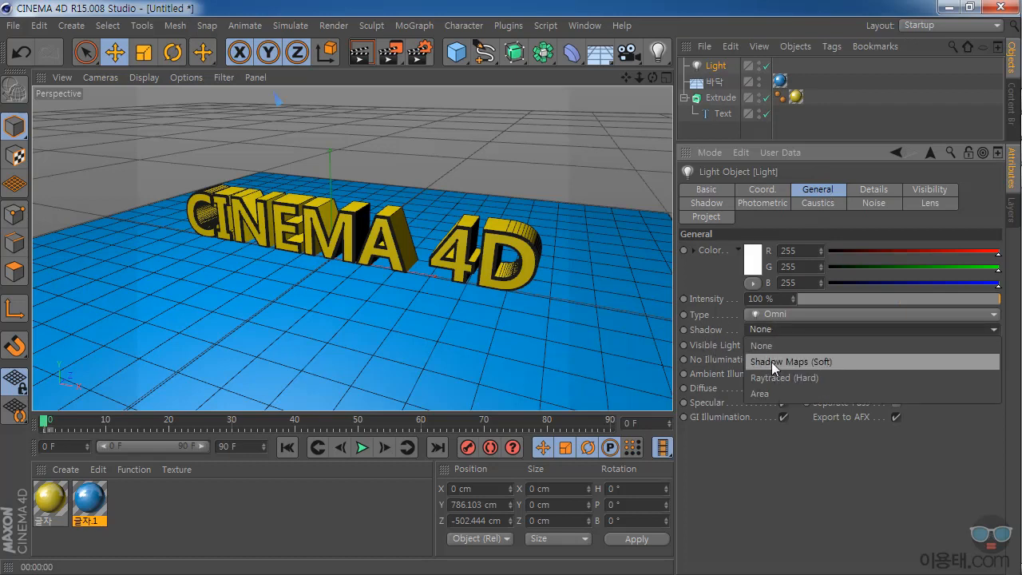
left_click(816, 361)
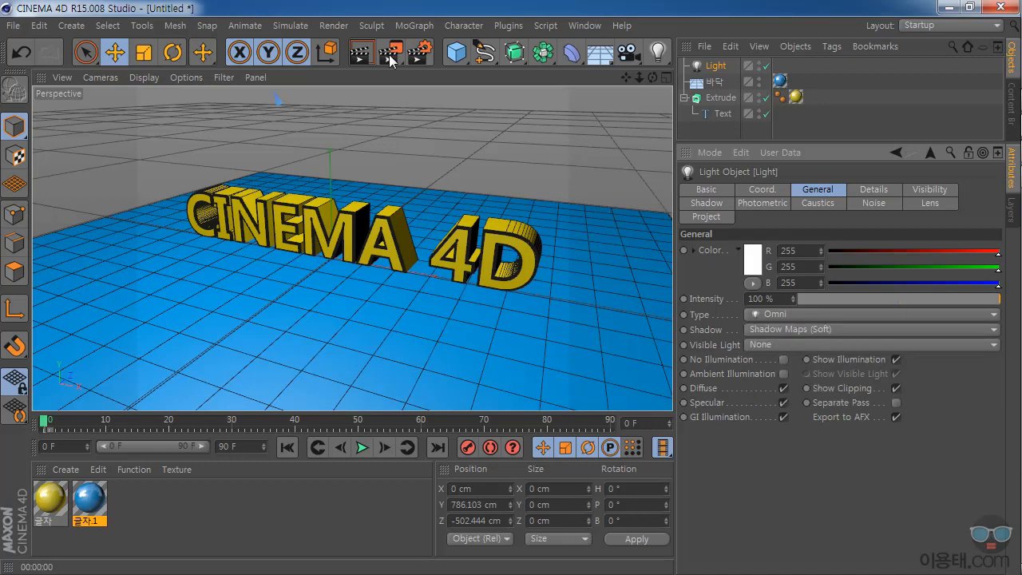
left_click(361, 54)
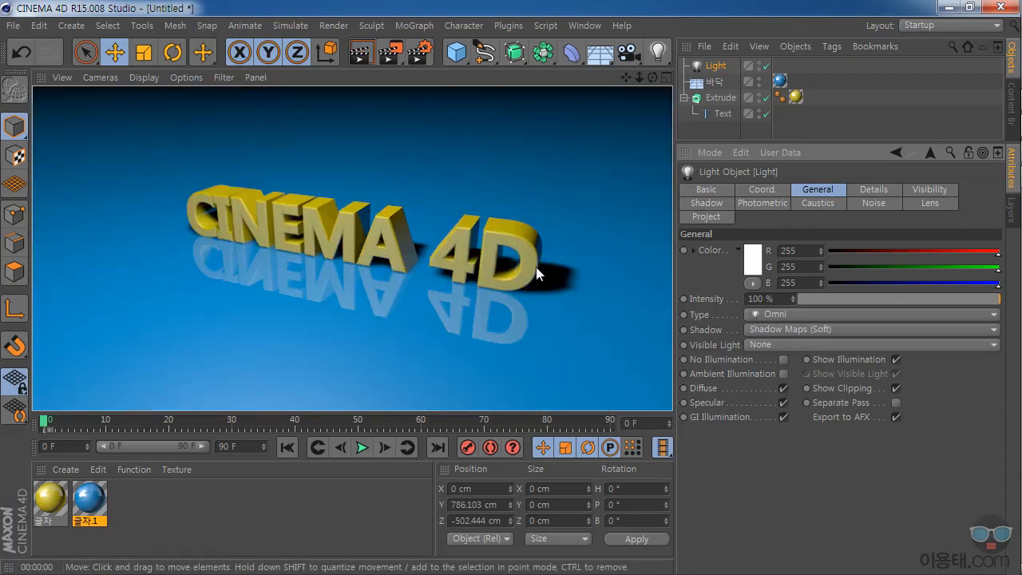
Render the lettering from different viewpoints and inspect the blue floor material's color settings
mouse_move(652, 78)
left_mouse_down()
mouse_move(643, 77)
mouse_move(687, 77)
mouse_move(607, 77)
mouse_move(614, 65)
mouse_move(666, 78)
left_mouse_up()
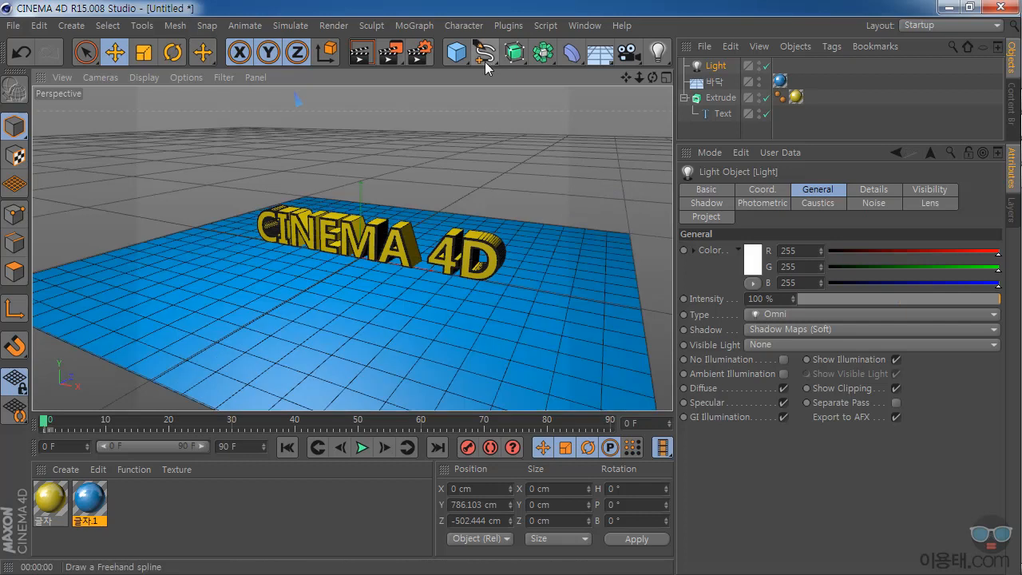
left_click(360, 53)
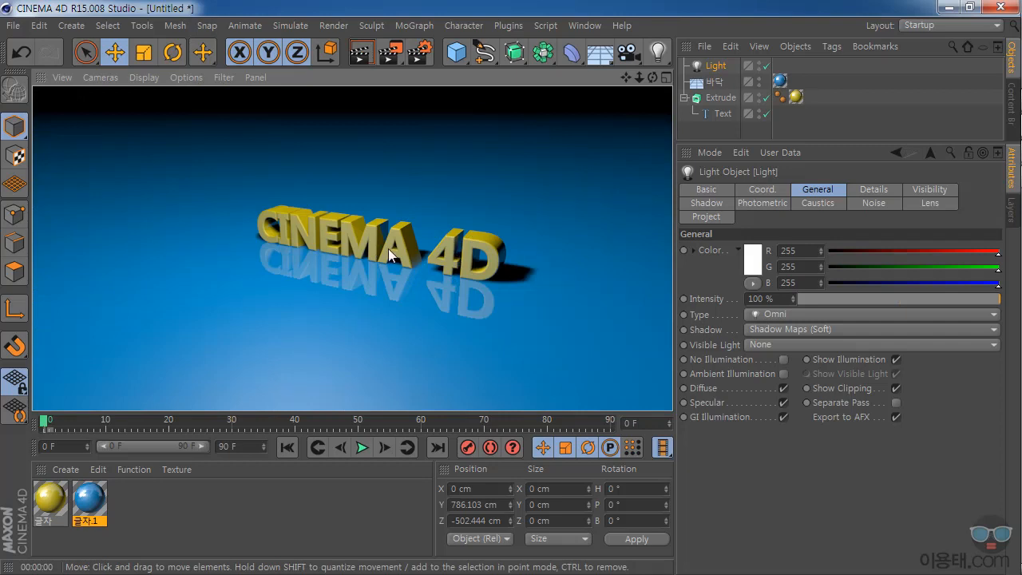
left_click_drag(639, 77, 703, 78)
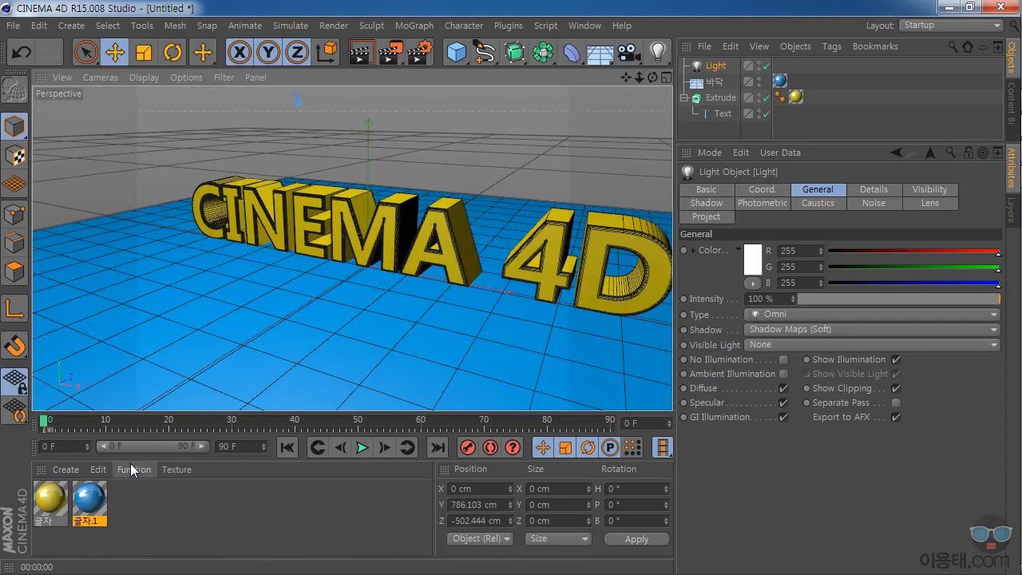
left_click(93, 509)
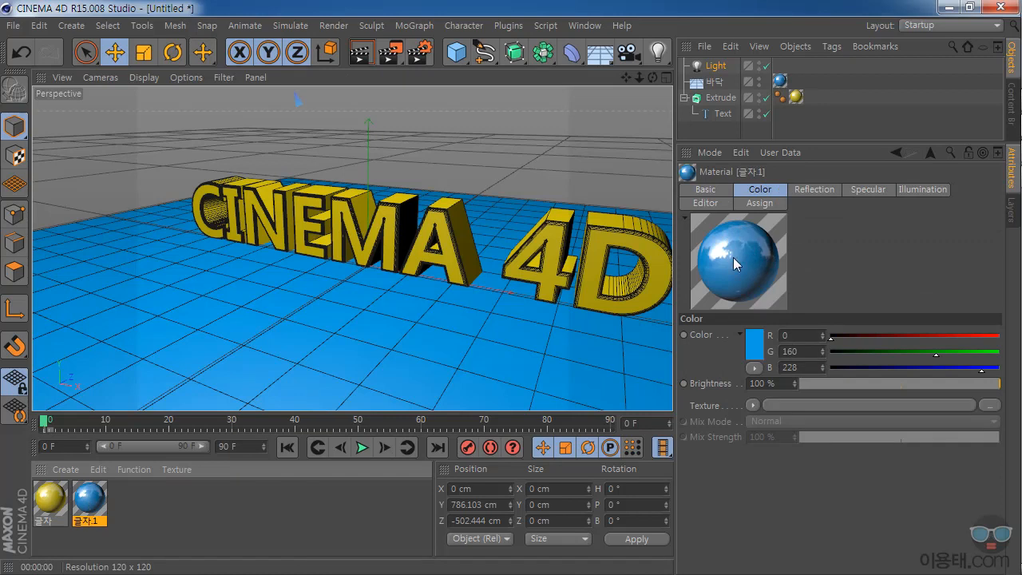
left_click_drag(636, 76, 600, 89)
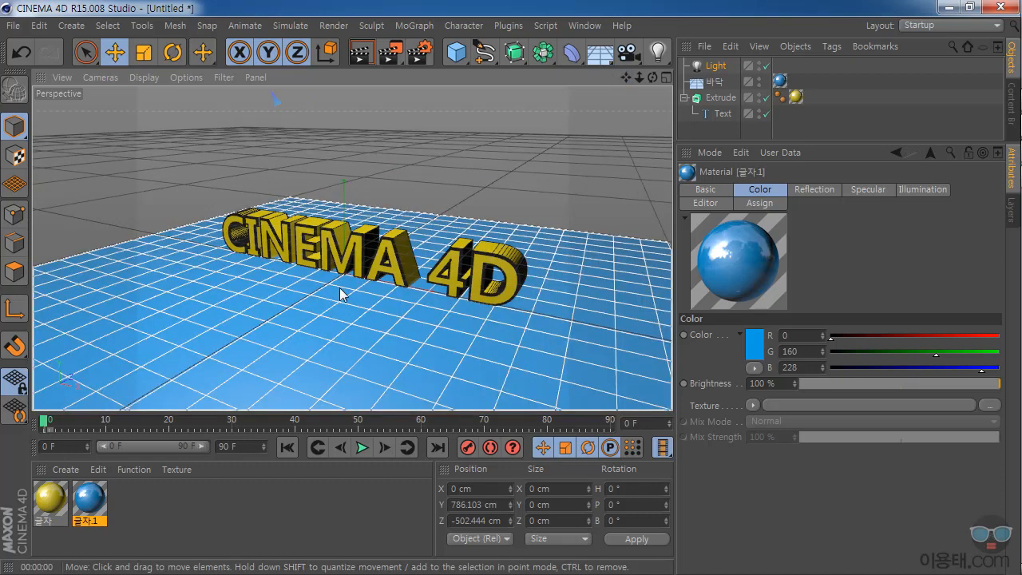
left_click(363, 54)
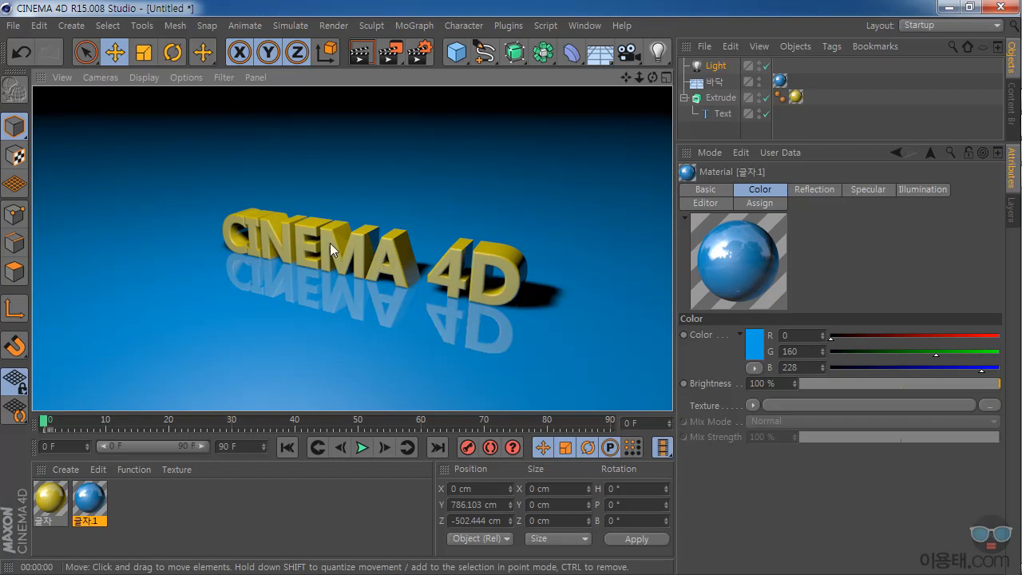
Add a Sky object to the scene and render the view
left_click_drag(641, 77, 609, 72)
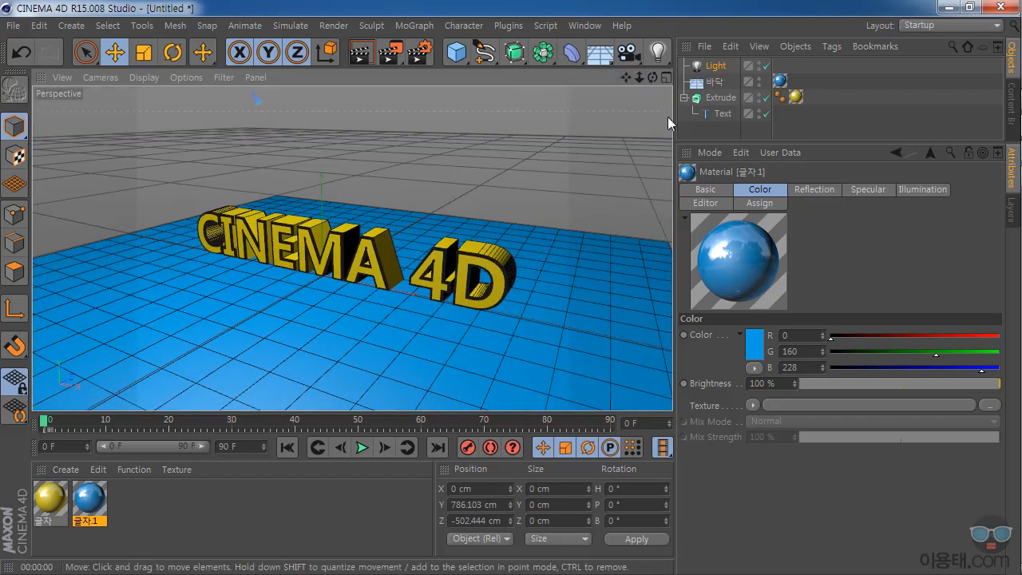
left_click(599, 54)
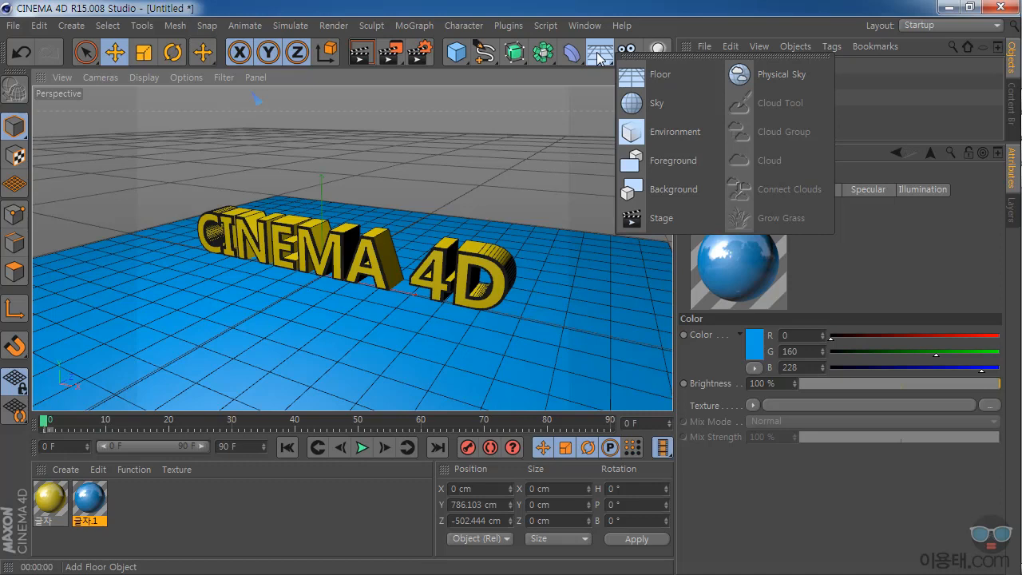
left_click(657, 108)
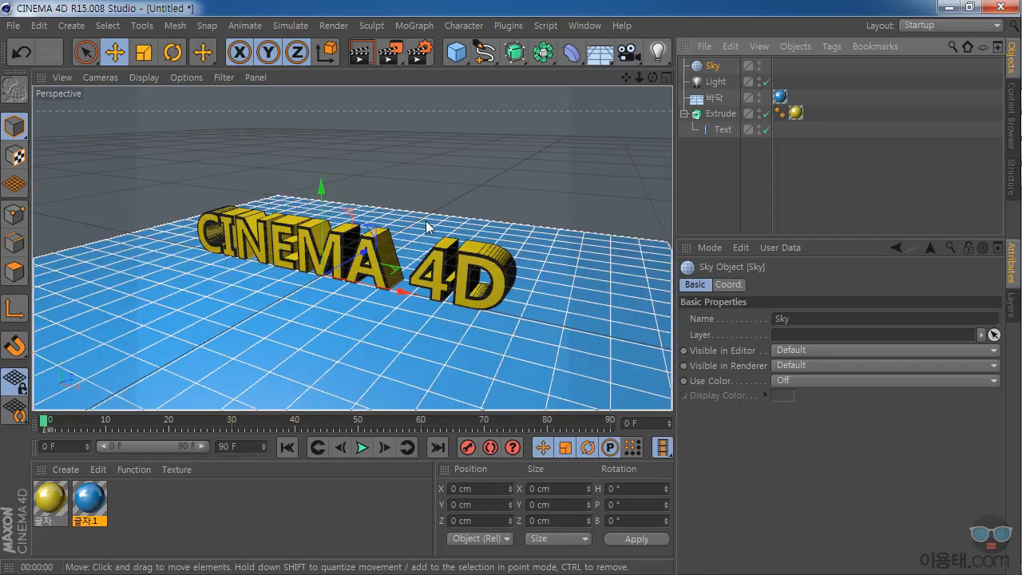
left_click(360, 54)
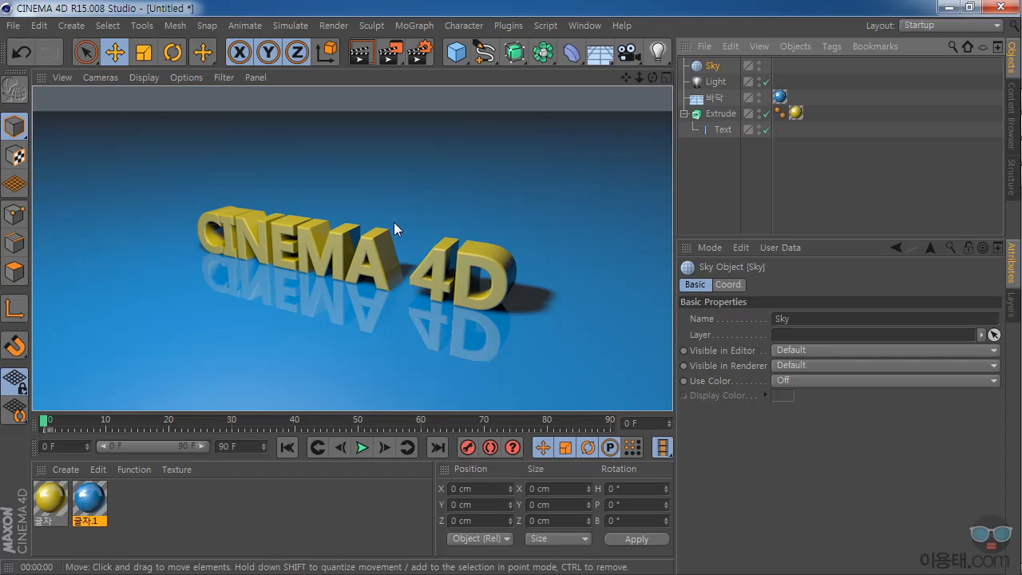
Show the Content Browser, enlarge its area and open the Presets library
left_click(713, 66)
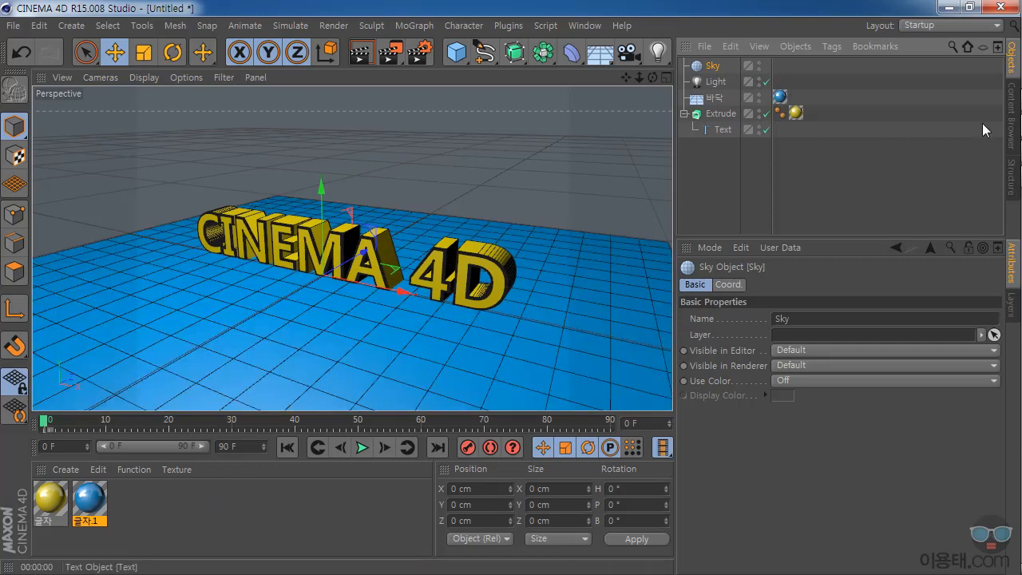
left_click(1013, 120)
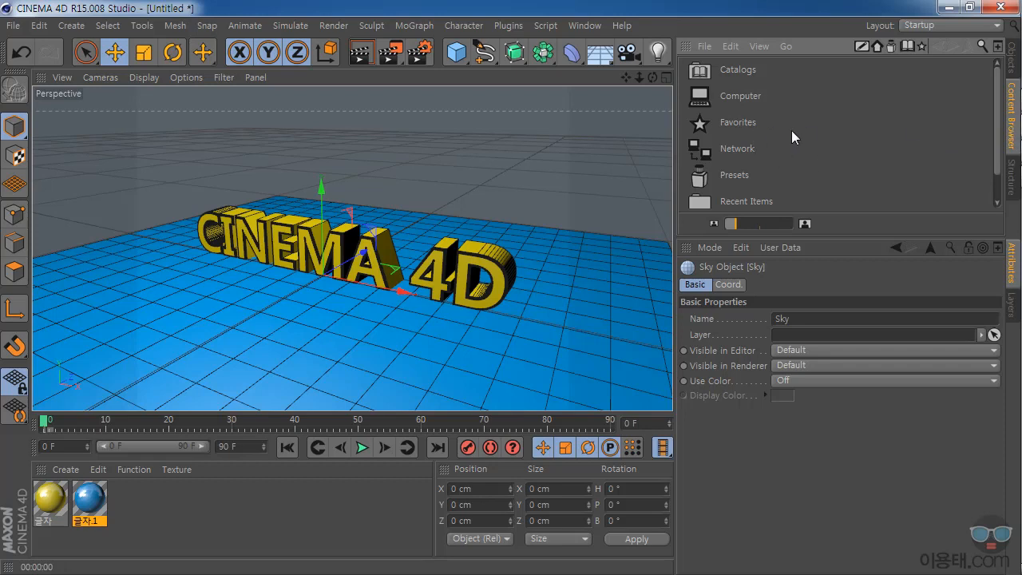
left_click(587, 27)
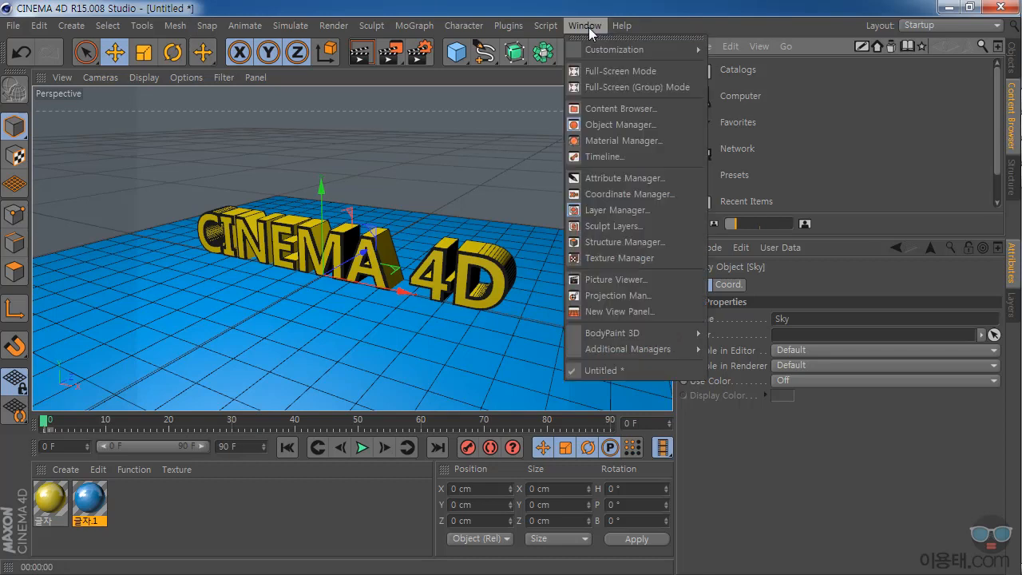
left_click(641, 108)
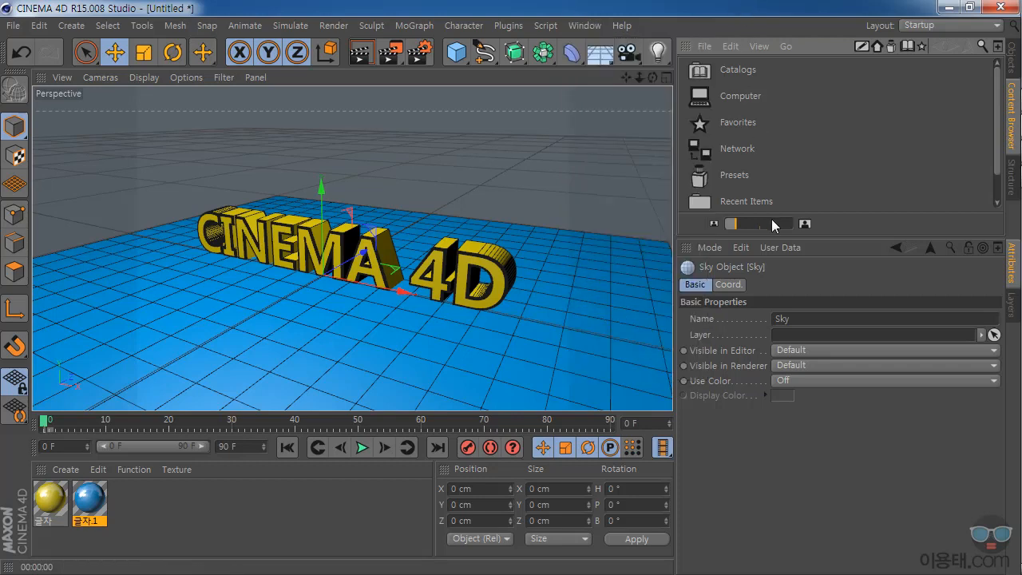
left_click_drag(848, 246, 855, 305)
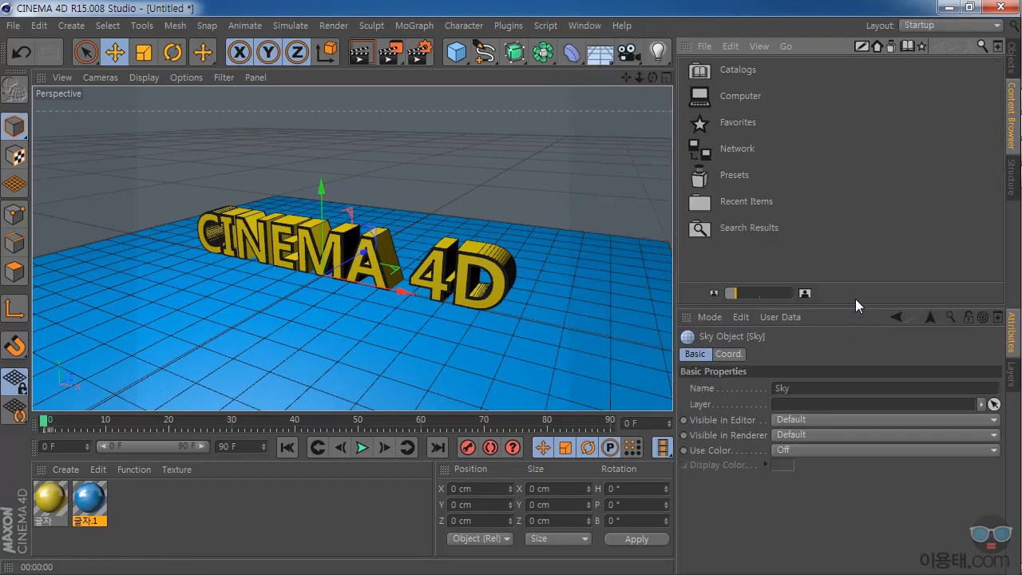
left_click(725, 175)
double_click(735, 178)
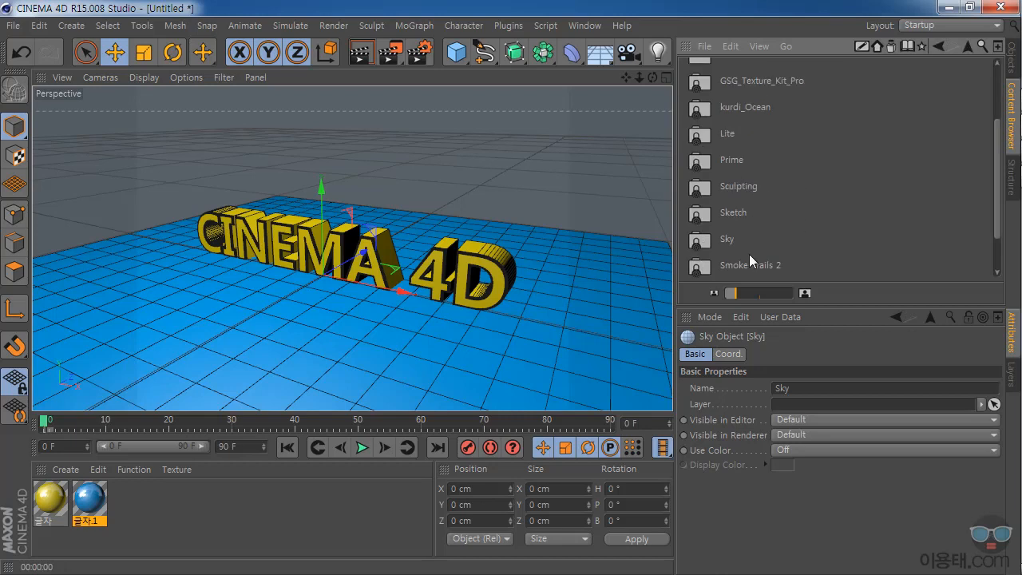
Open the HDRI folder inside the Materials folder of the Prime preset library
double_click(732, 160)
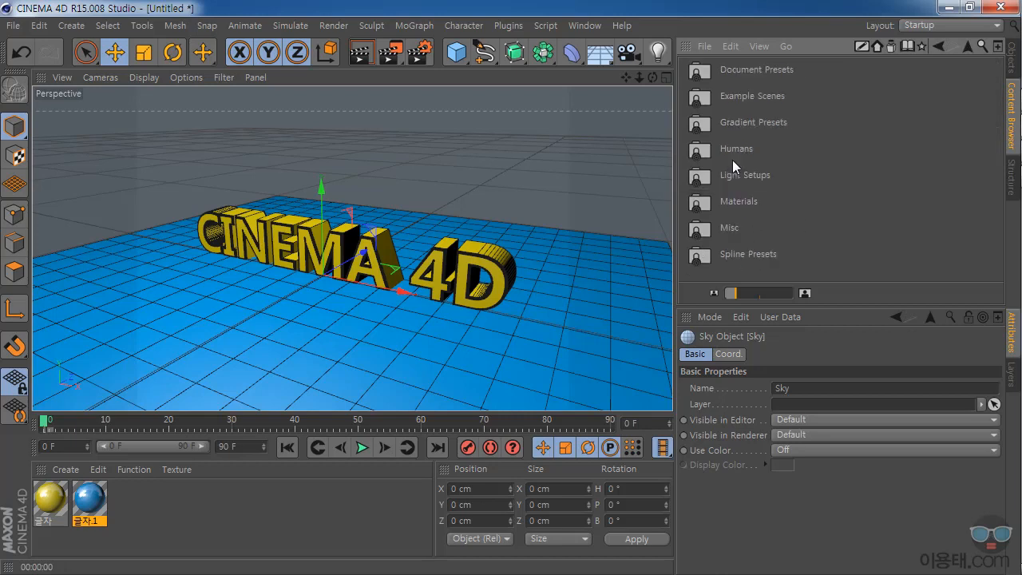
double_click(734, 200)
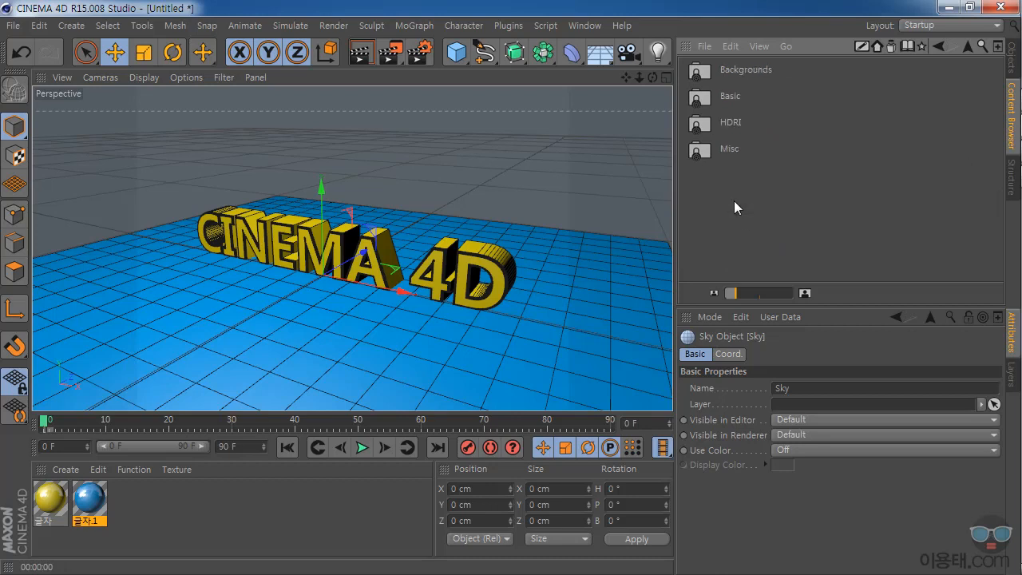
double_click(729, 123)
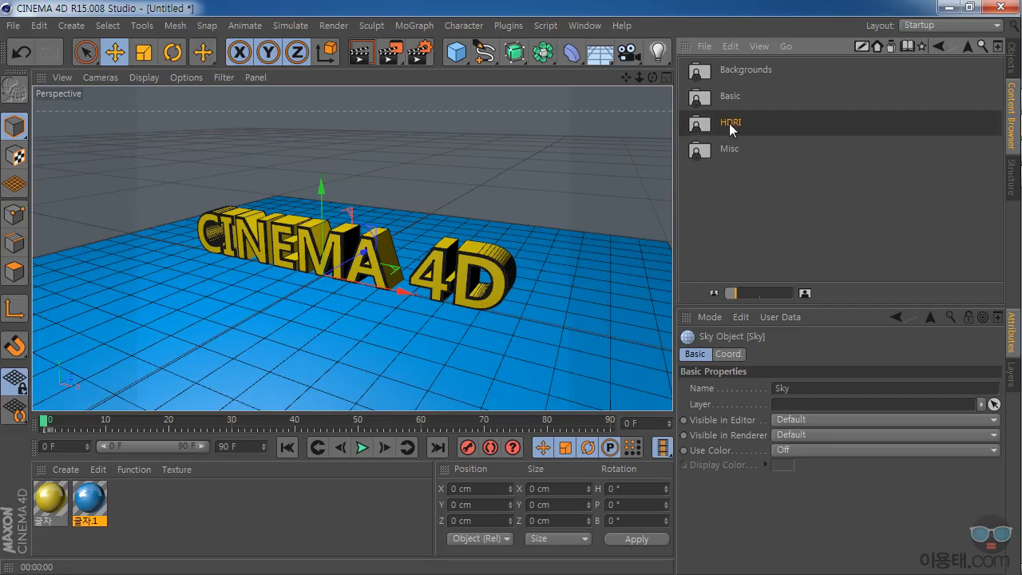
Browse the HDRI presets and load HDRI 001 into the scene's materials
left_click_drag(997, 95, 1000, 138)
left_click(705, 107)
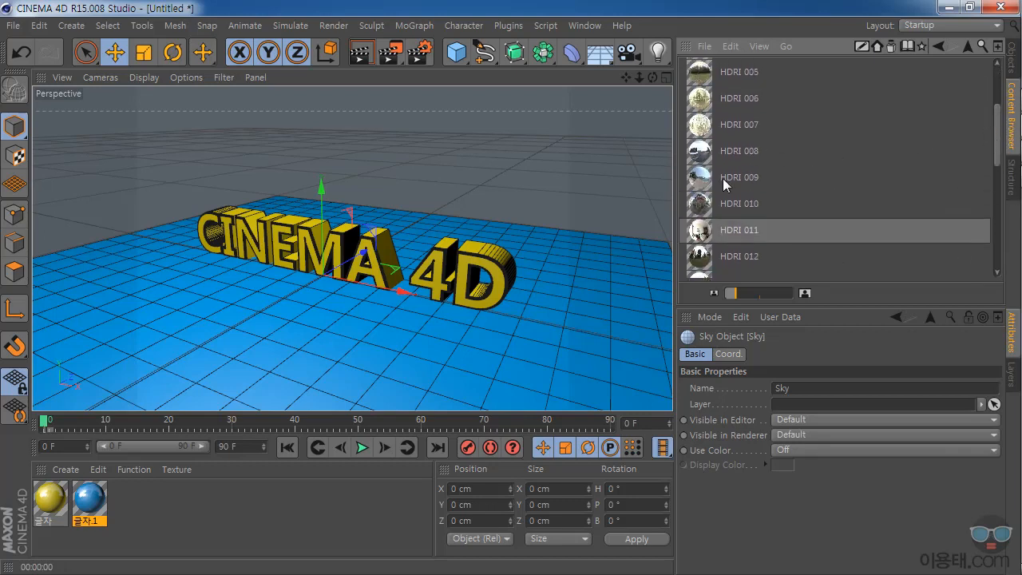
left_click(703, 185)
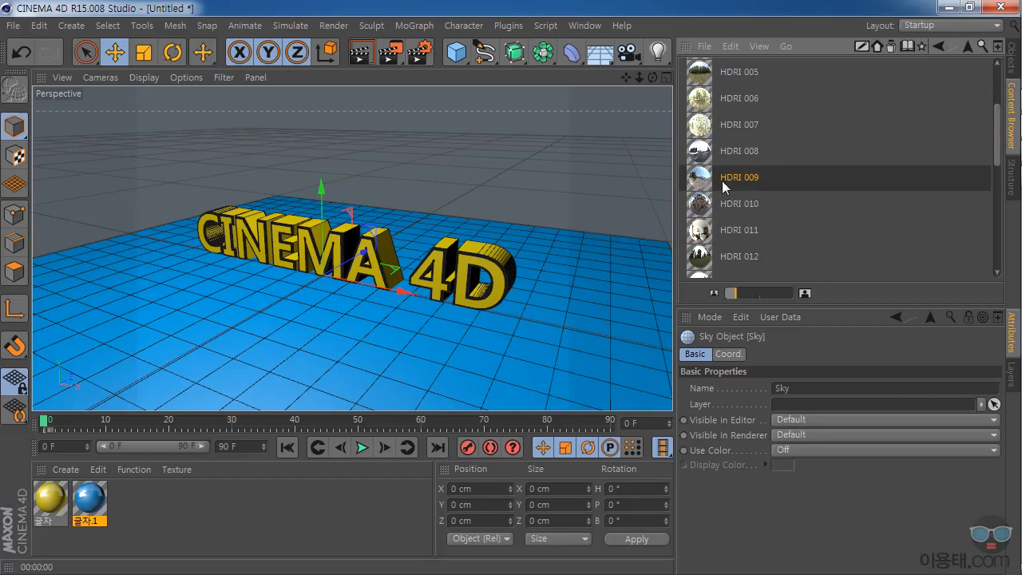
left_click_drag(1000, 152, 998, 222)
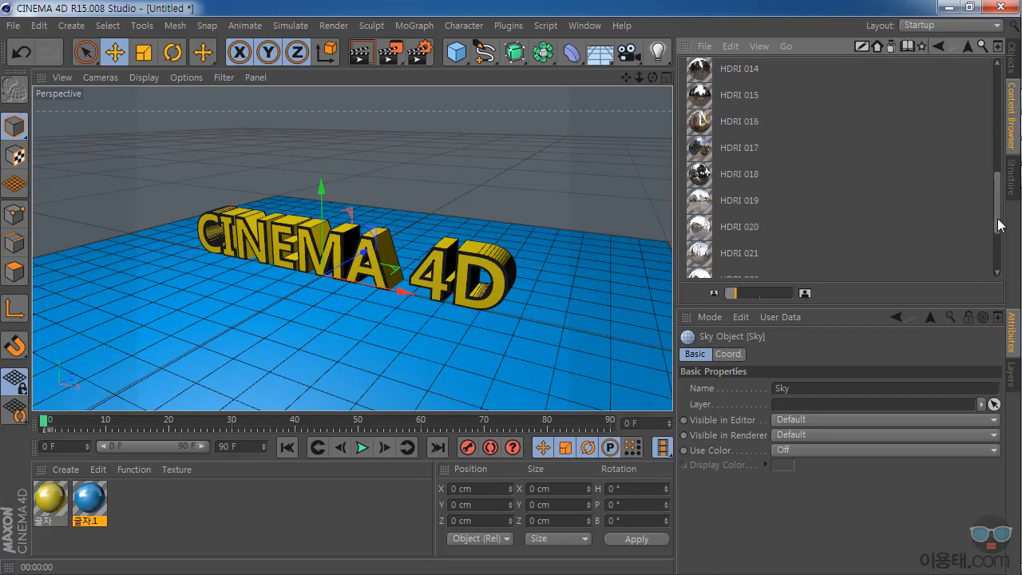
left_click(713, 206)
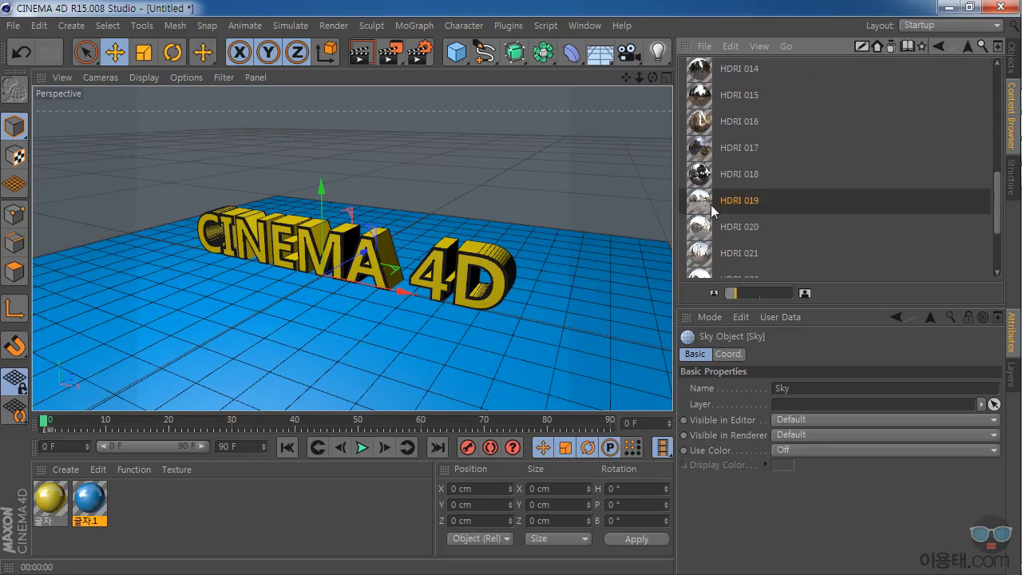
left_click_drag(996, 210, 997, 88)
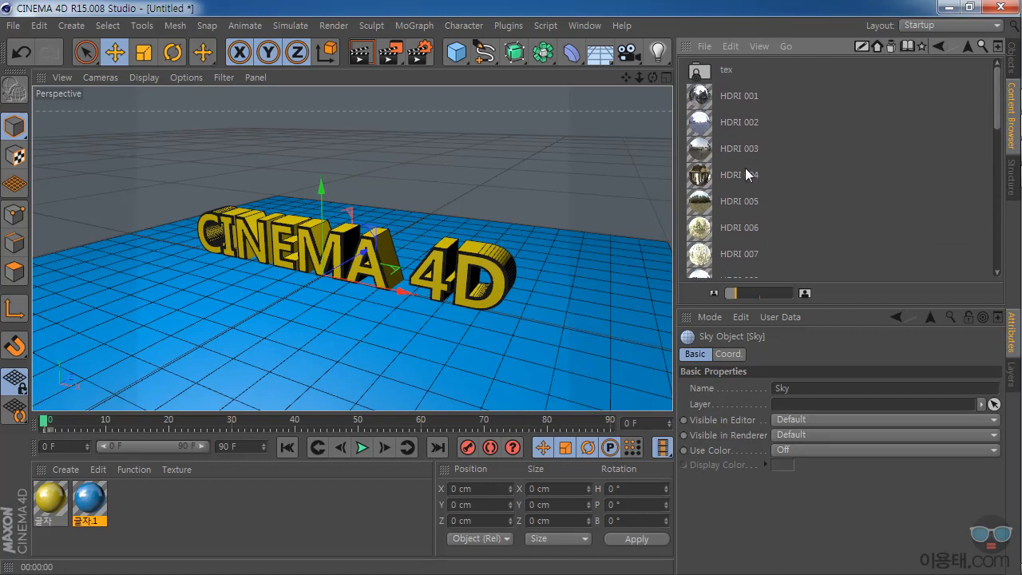
left_click(715, 107)
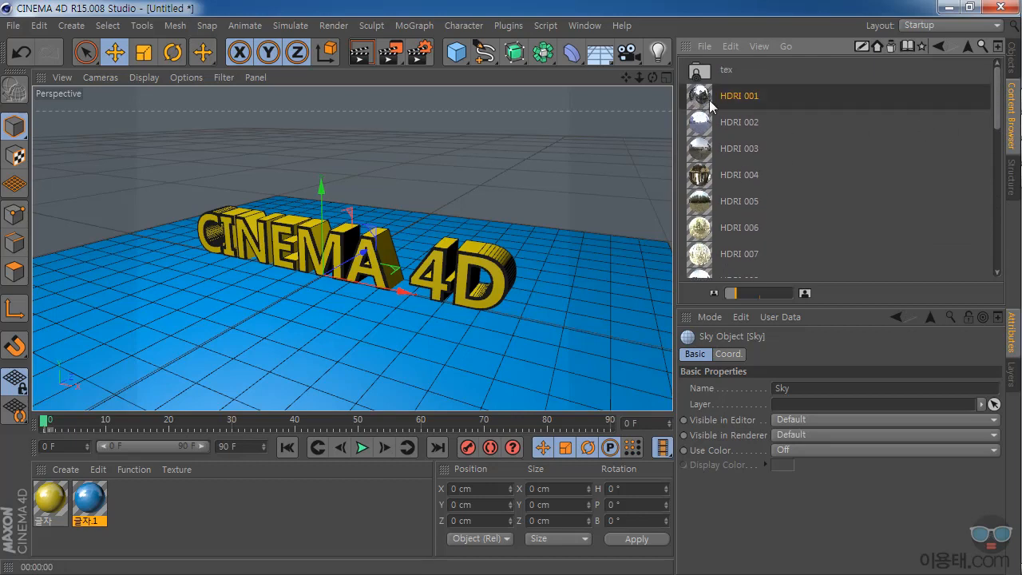
left_click_drag(701, 96, 650, 163)
left_click_drag(147, 508, 147, 506)
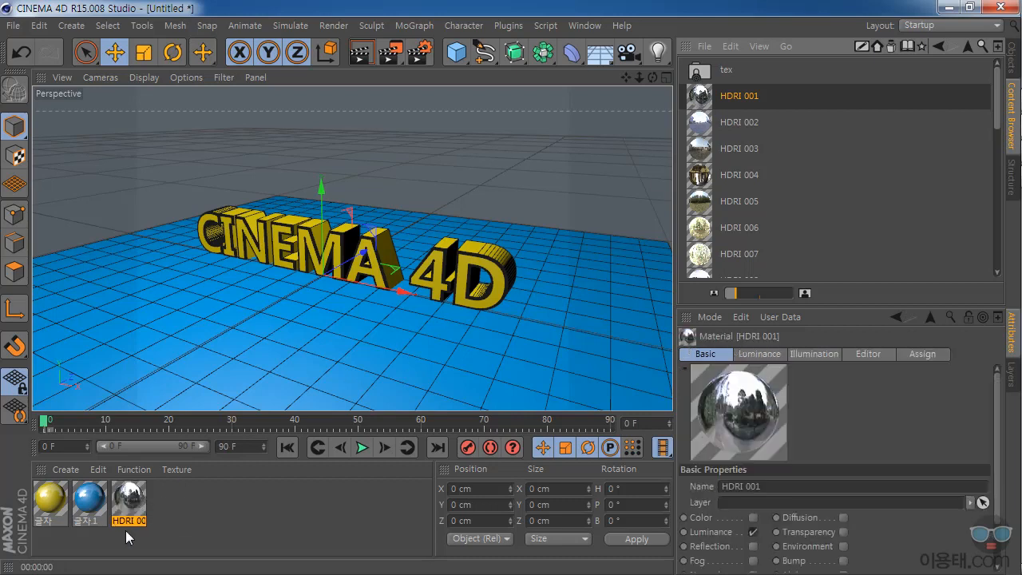
Apply the HDRI 001 material to the Sky object and render the view
left_click(1008, 57)
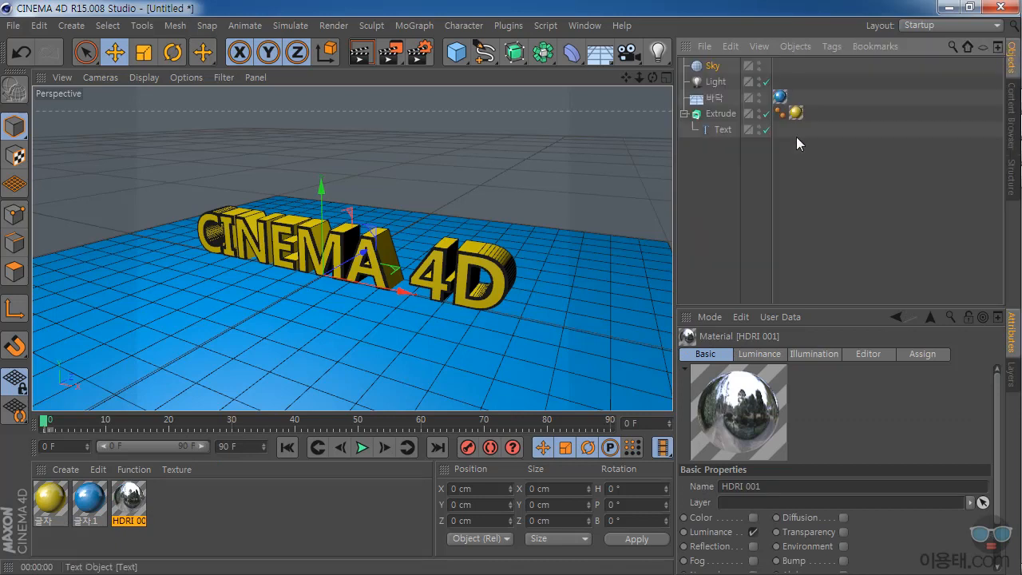
left_click_drag(129, 501, 707, 70)
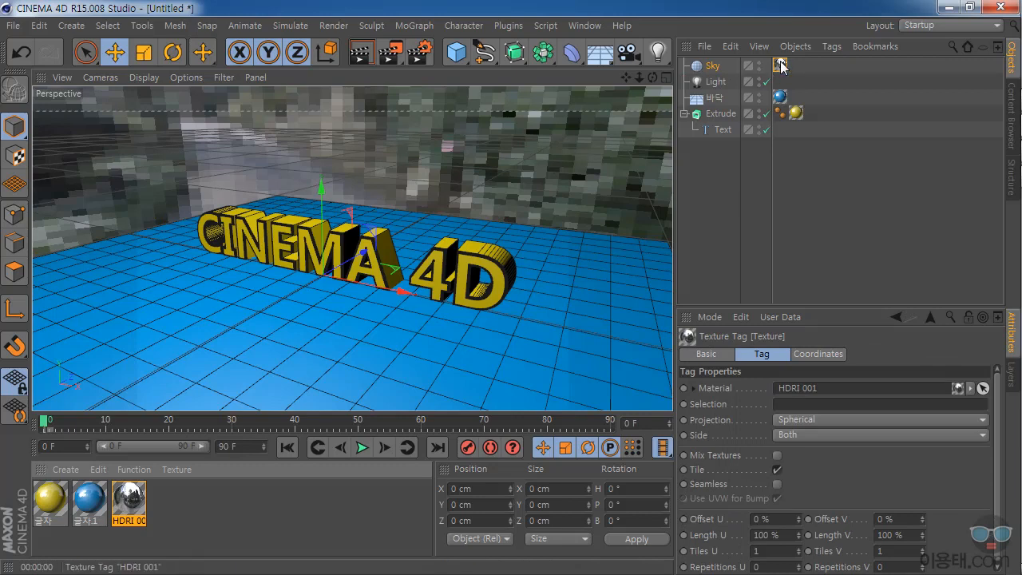
left_click(363, 56)
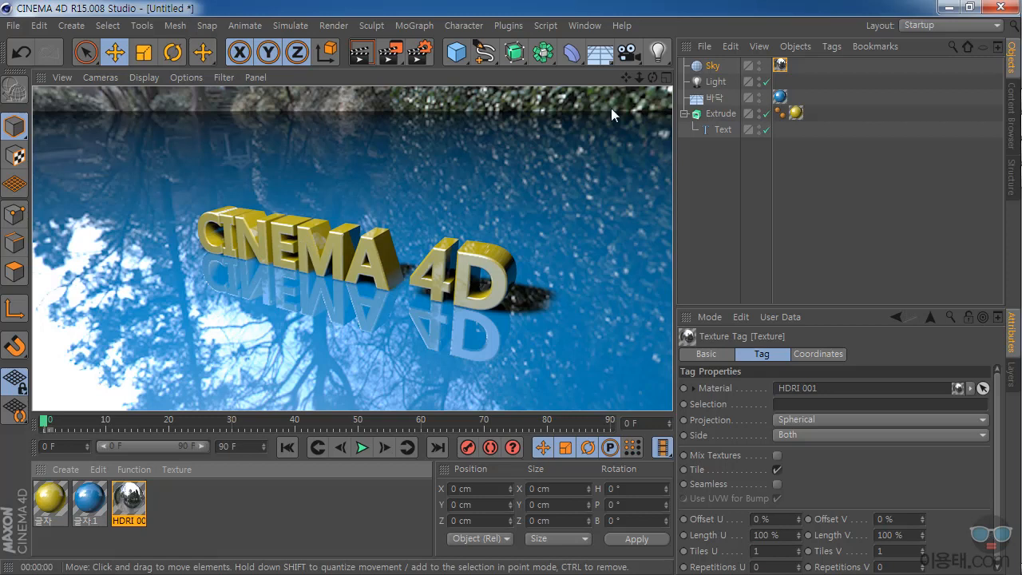
Render the lettering from a closer, a higher and a more distant viewpoint to examine the sky's reflections
left_click_drag(639, 77, 657, 77)
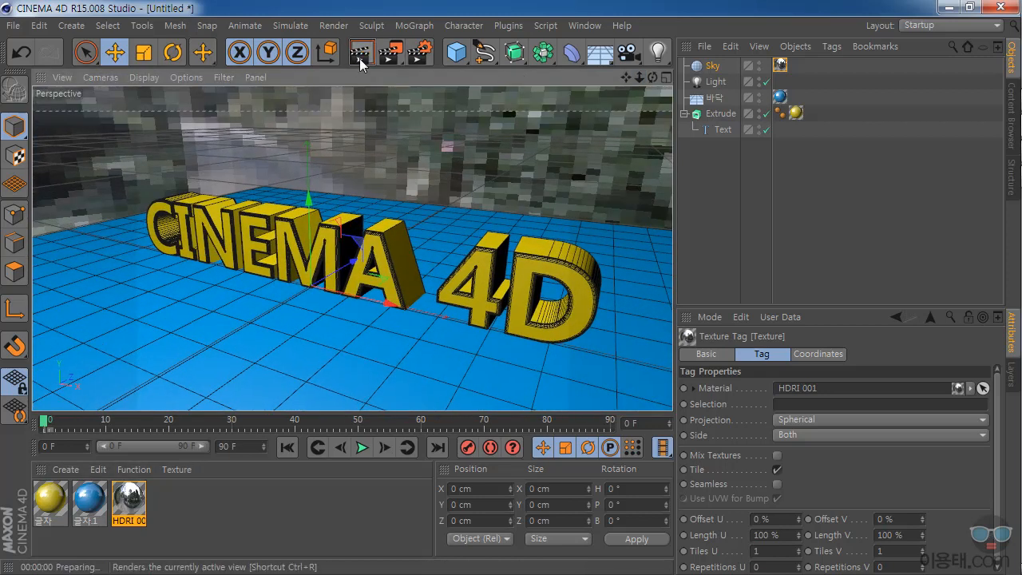
left_click(360, 53)
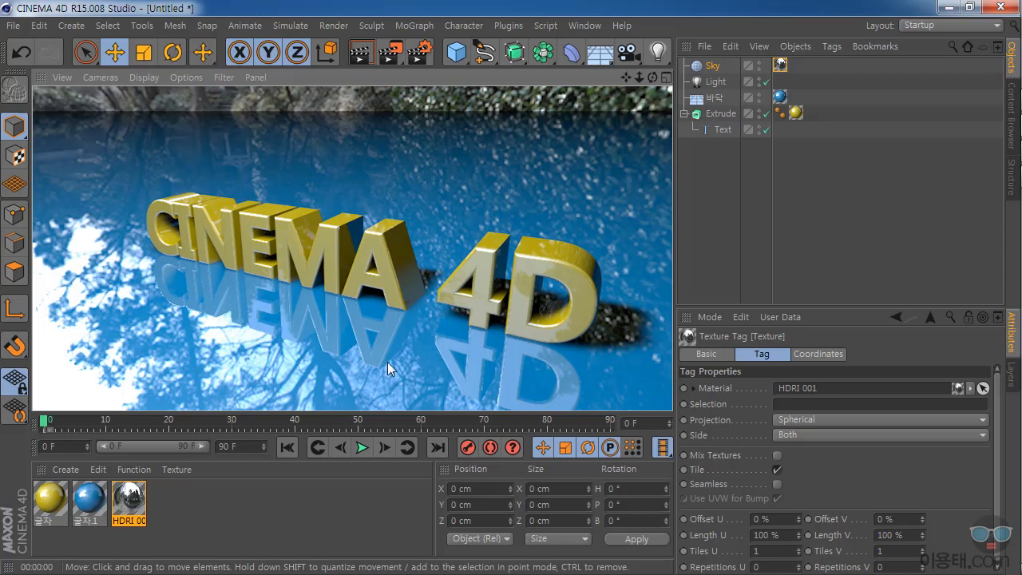
left_click_drag(653, 78, 653, 86)
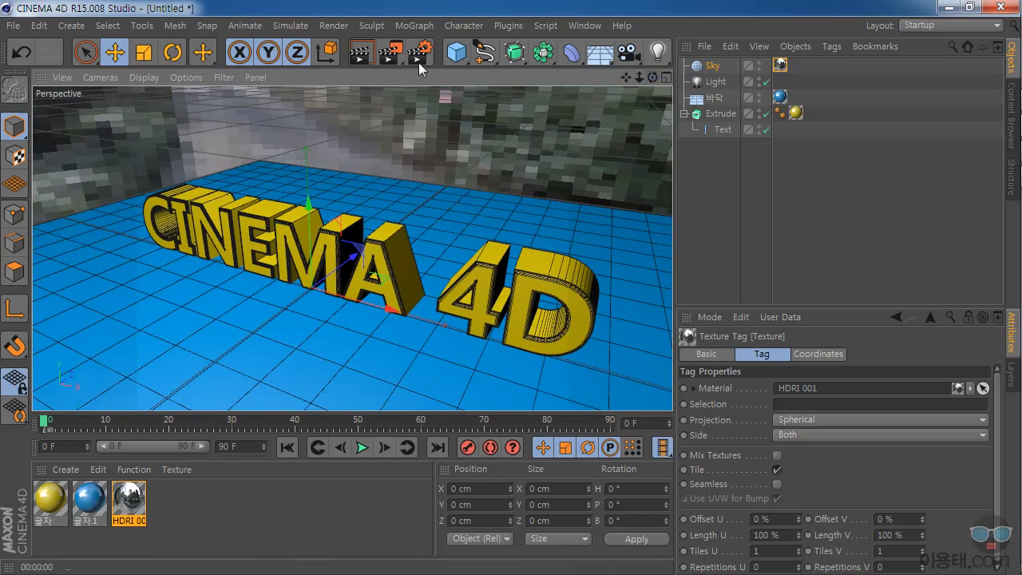
left_click(359, 54)
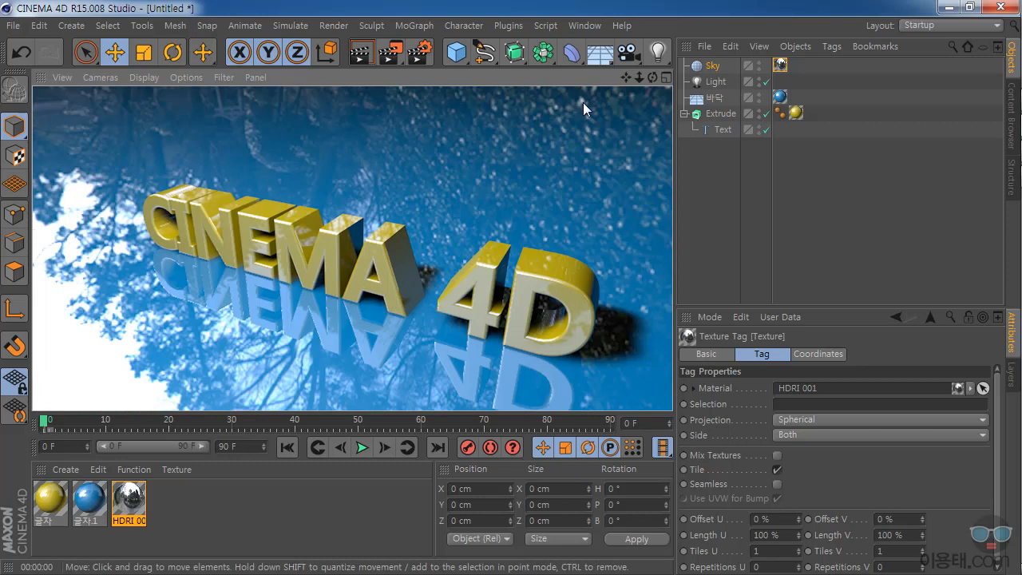
left_click_drag(626, 75, 620, 79)
left_click(359, 55)
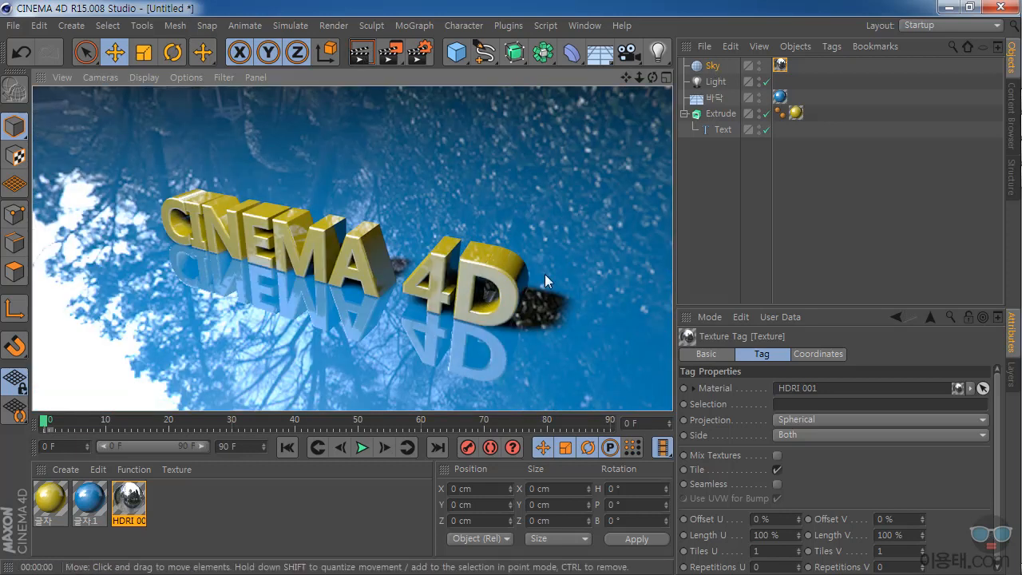
Add a standard Camera object with a frontal view of the lettering and enlarge the area showing its attributes
mouse_move(651, 77)
left_mouse_down()
mouse_move(631, 79)
mouse_move(644, 64)
left_mouse_up()
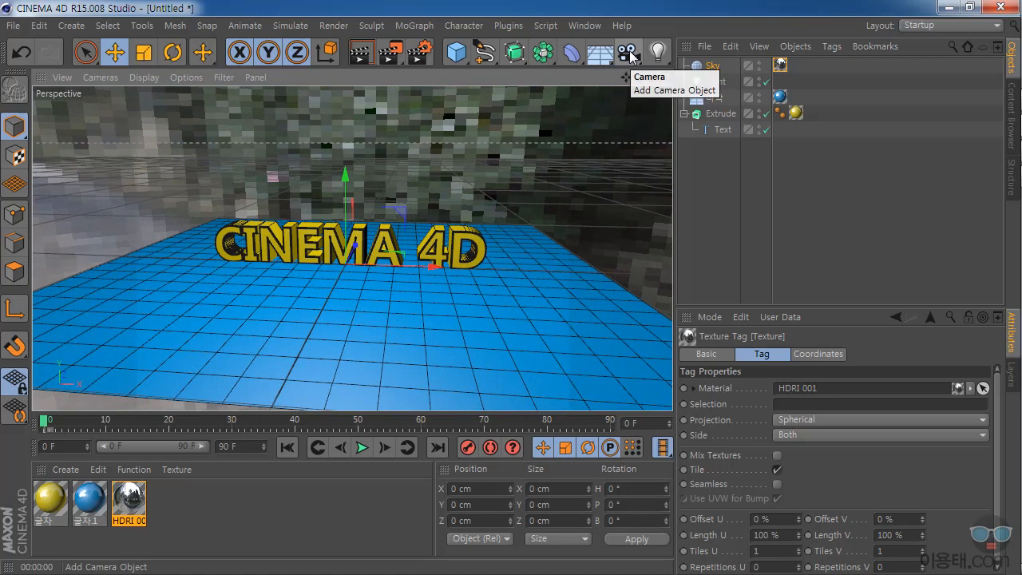
left_click(631, 56)
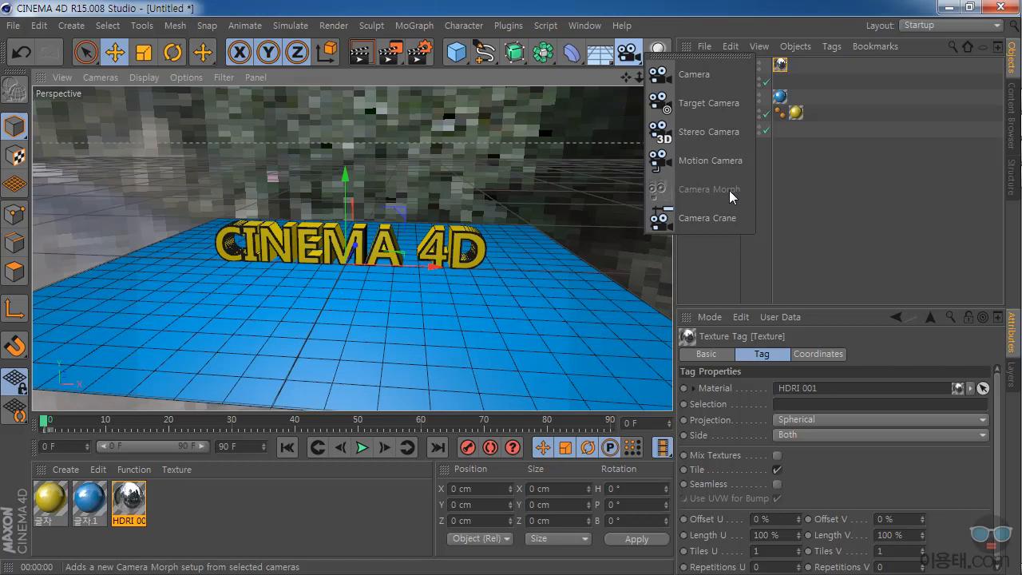
left_click(711, 76)
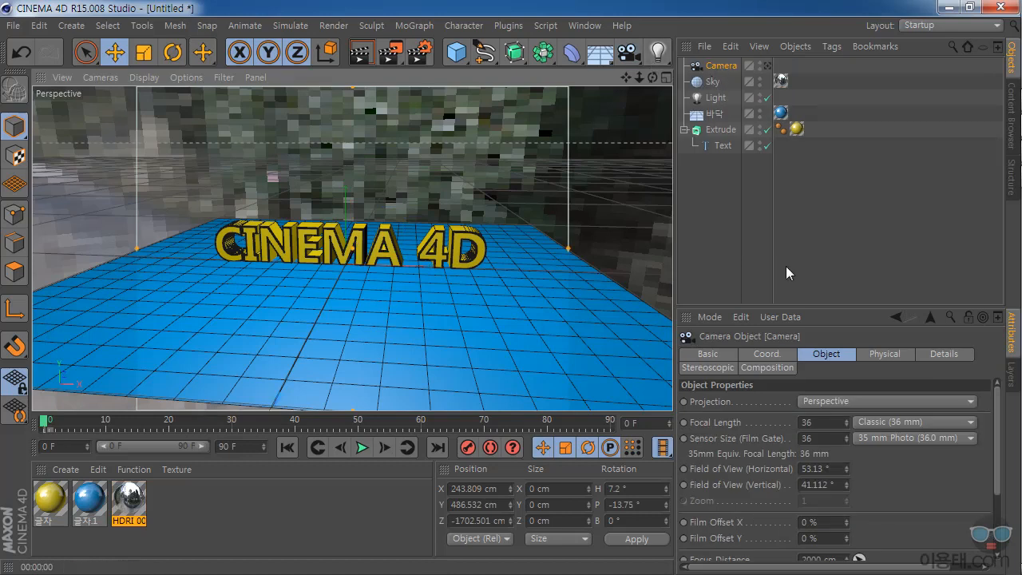
left_click_drag(820, 317, 815, 205)
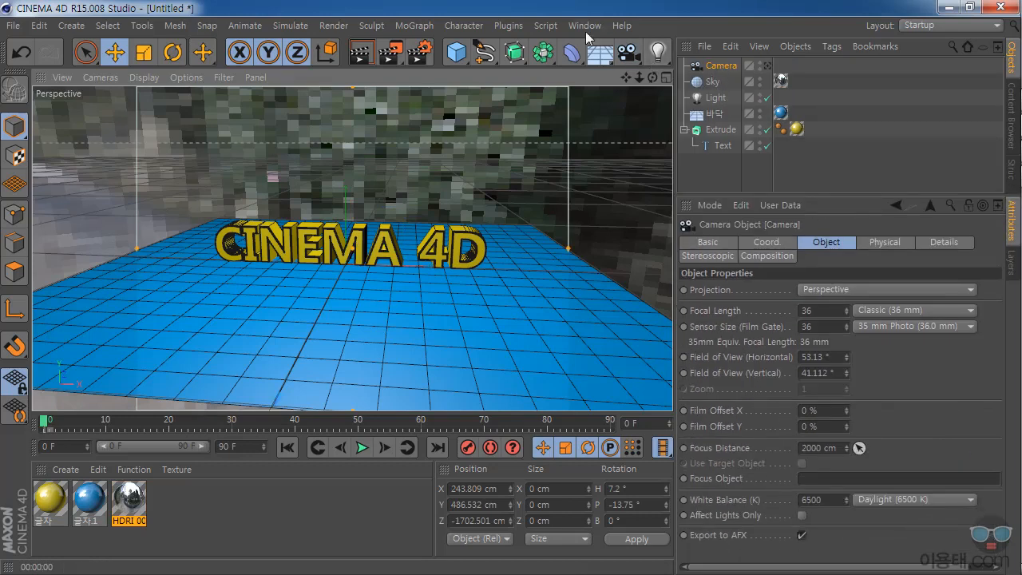
Look through the new camera, orbit it to an angled view of the lettering, and compare it with the zoomed-out default view
left_click(634, 52)
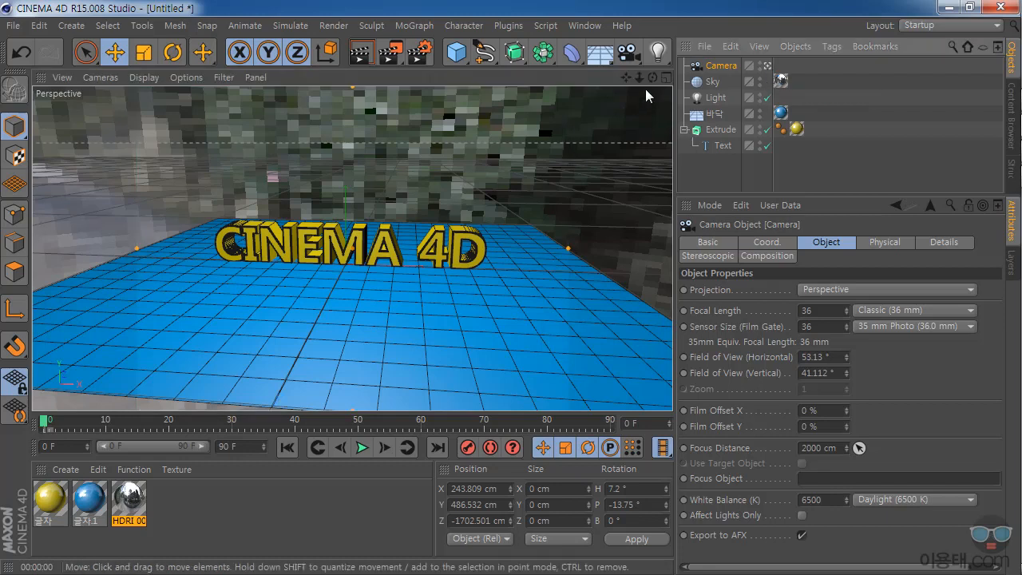
left_click_drag(653, 73, 600, 84)
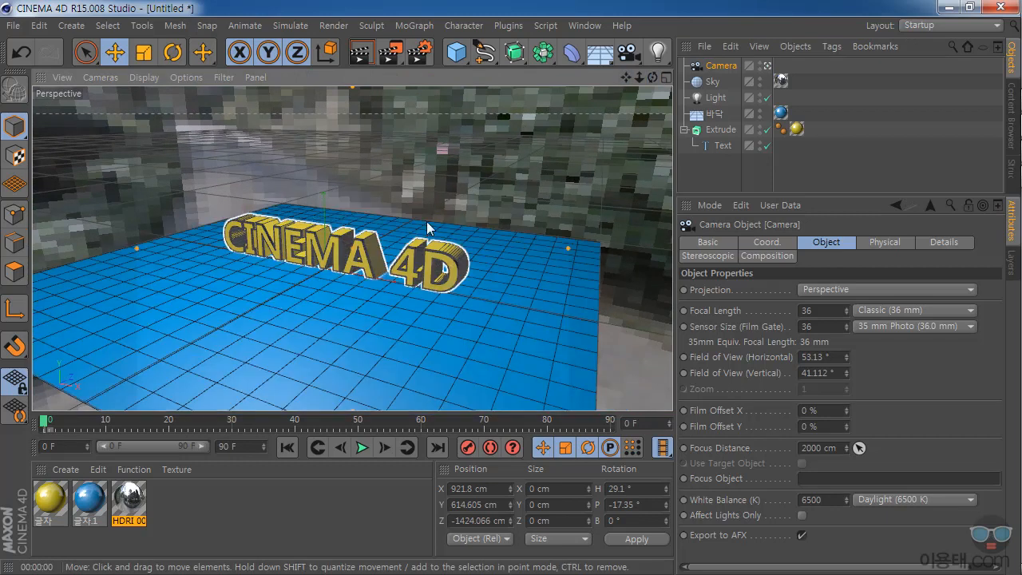
left_click(767, 66)
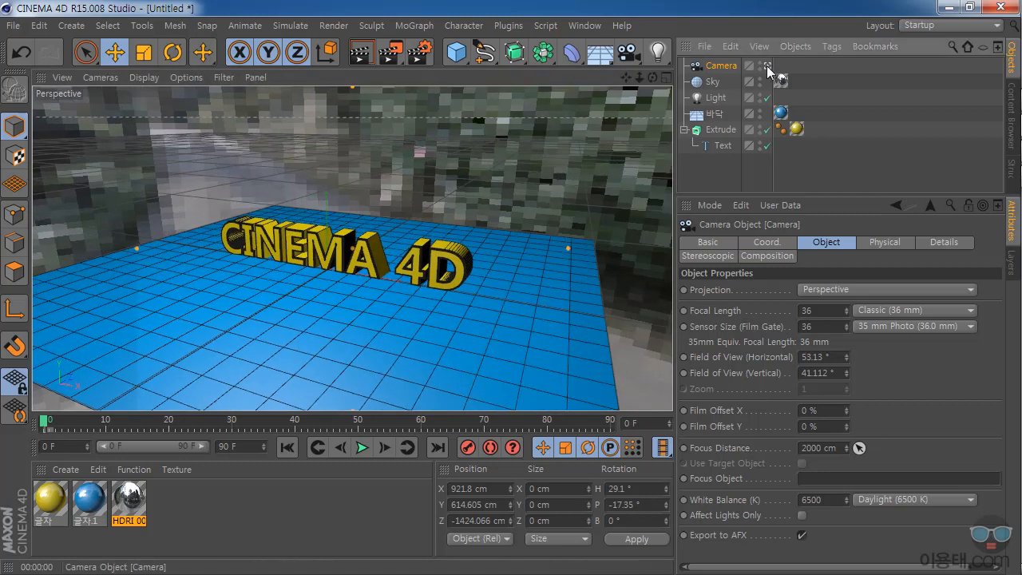
left_click(767, 67)
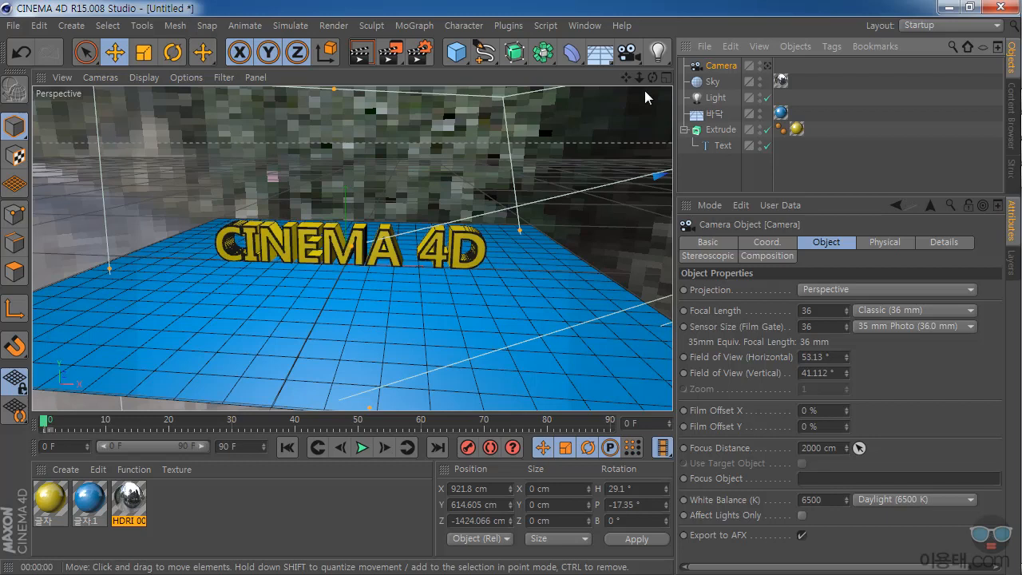
mouse_move(641, 78)
left_mouse_down()
mouse_move(531, 89)
mouse_move(559, 120)
mouse_move(495, 132)
mouse_move(695, 92)
mouse_move(652, 78)
left_mouse_up()
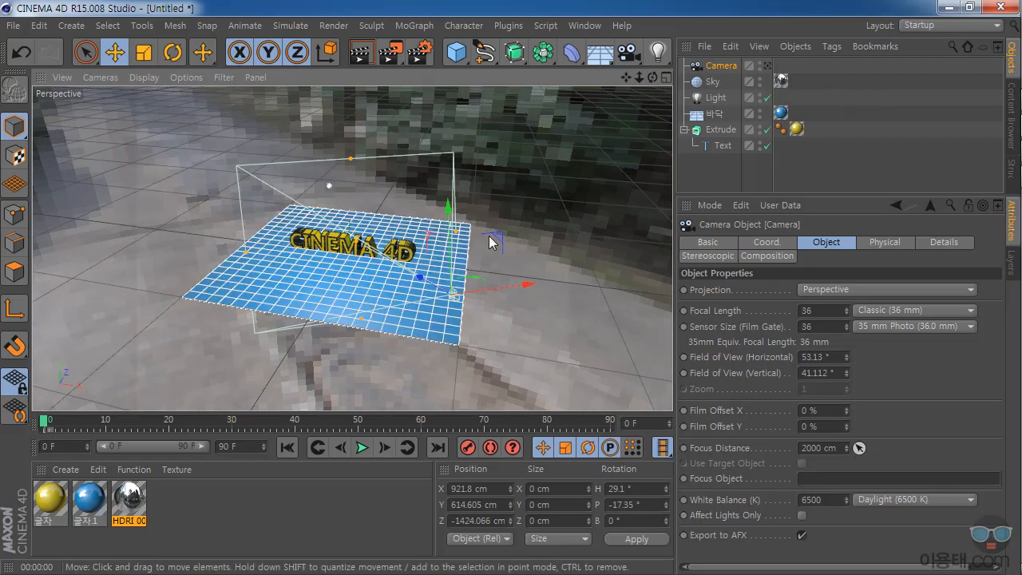
left_click(767, 66)
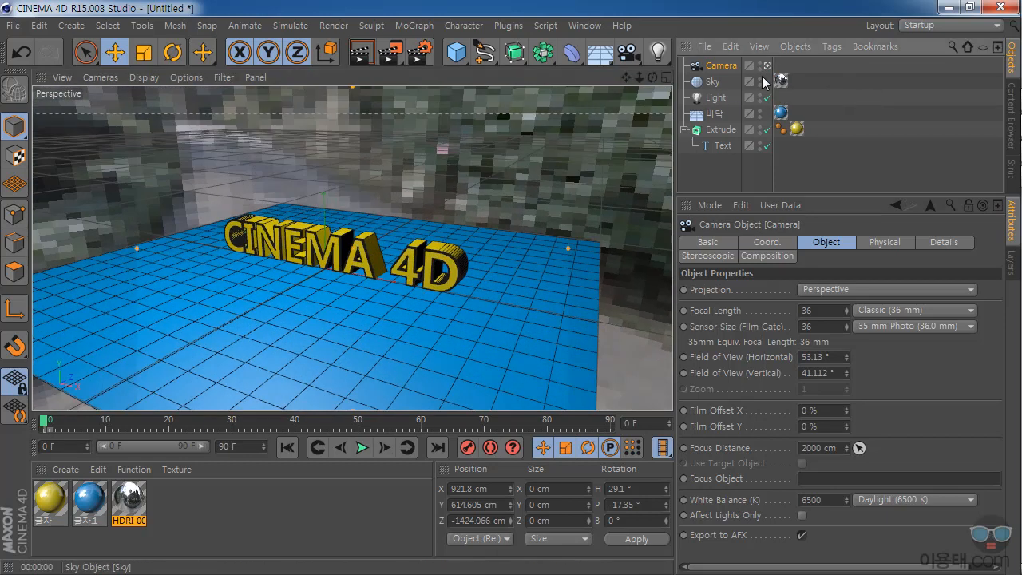
Record camera keyframes with a close frontal framing of the lettering at frame 0 and a pulled-back framing at frame 60
left_click_drag(655, 78, 727, 63)
left_click_drag(624, 78, 699, 78)
left_click_drag(624, 78, 673, 80)
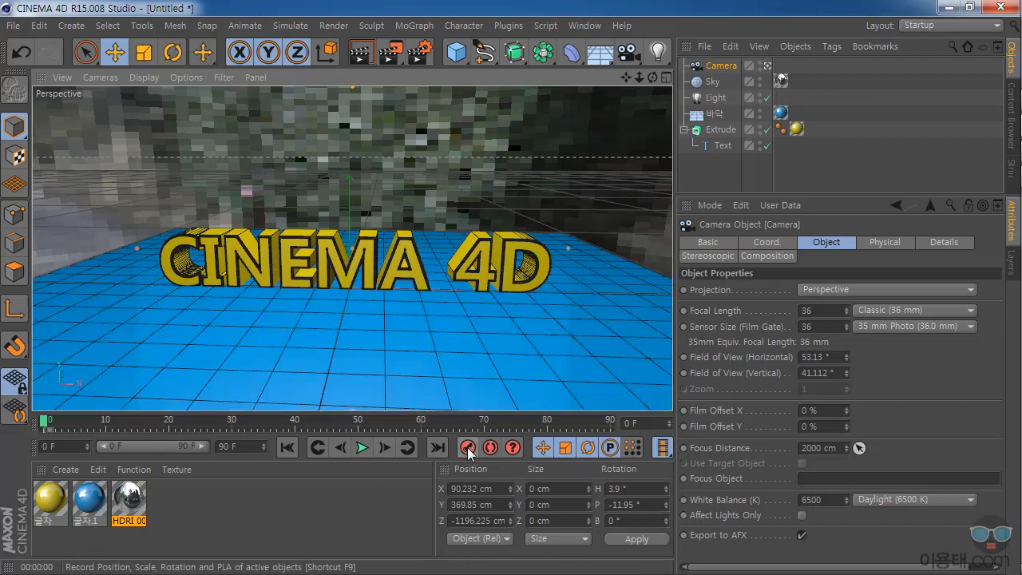
left_click_drag(230, 425, 422, 440)
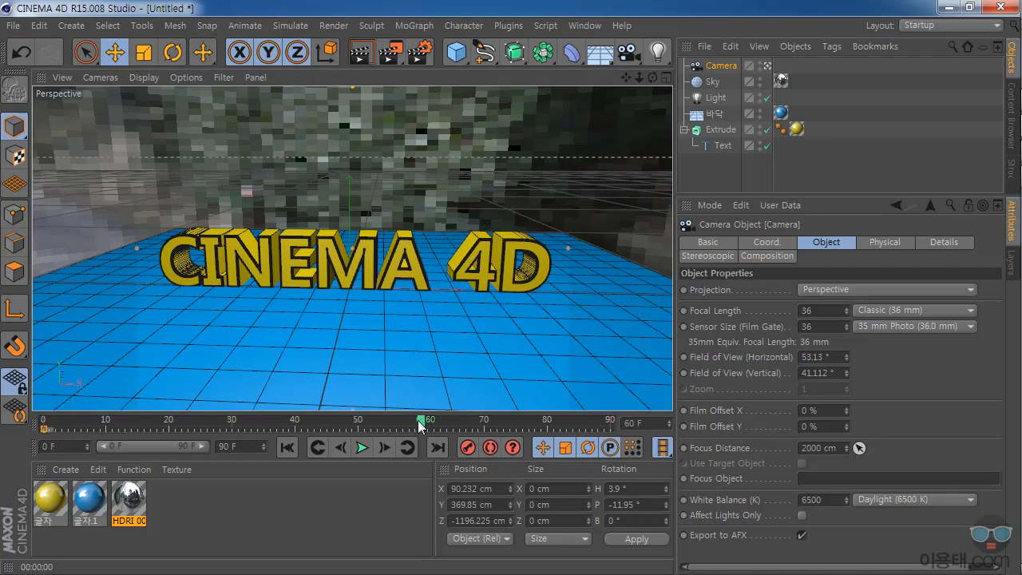
left_click_drag(638, 78, 623, 87)
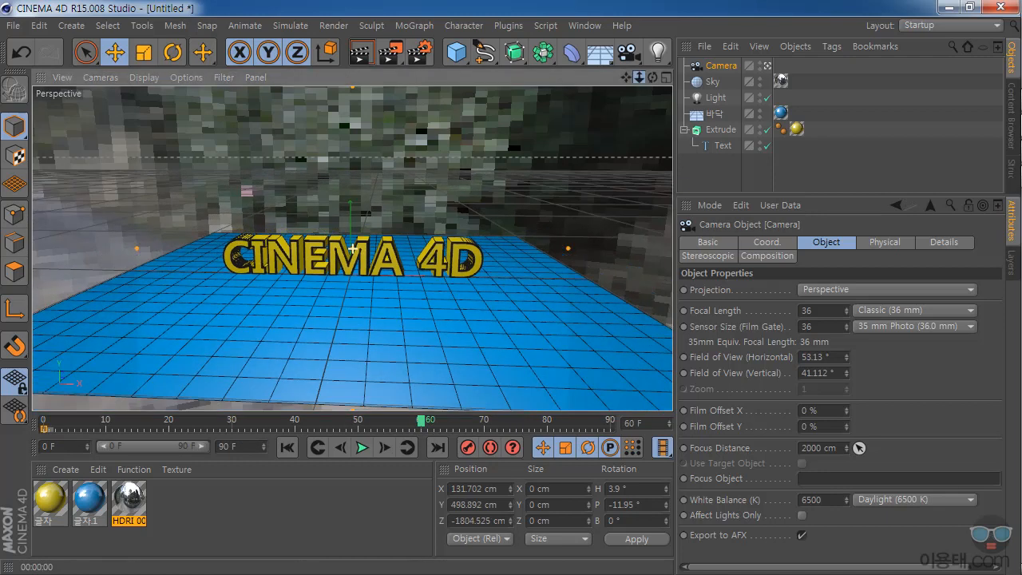
Play the camera animation twice from the first frame to review the movement
left_click(287, 447)
left_click(361, 447)
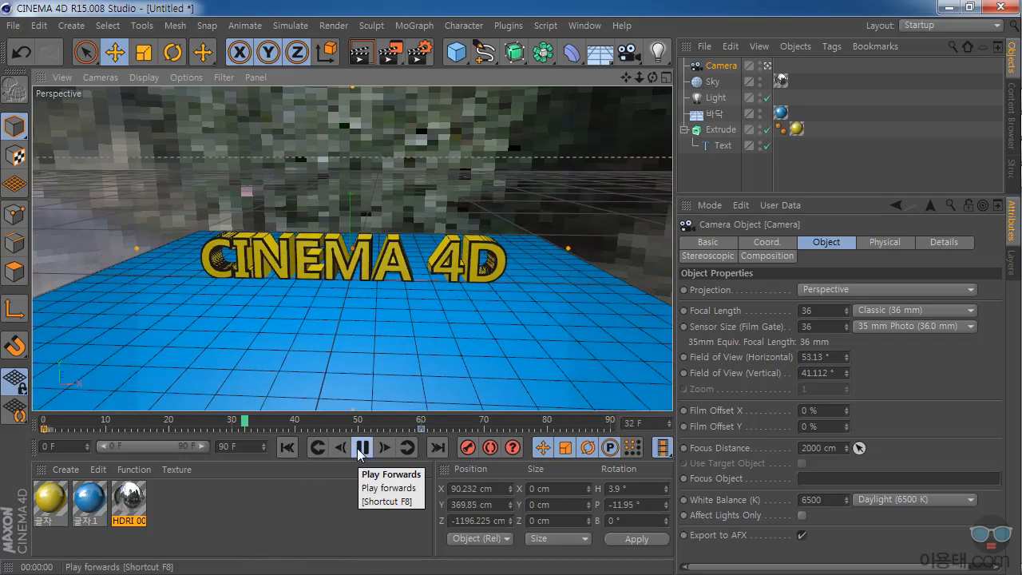
left_click(360, 447)
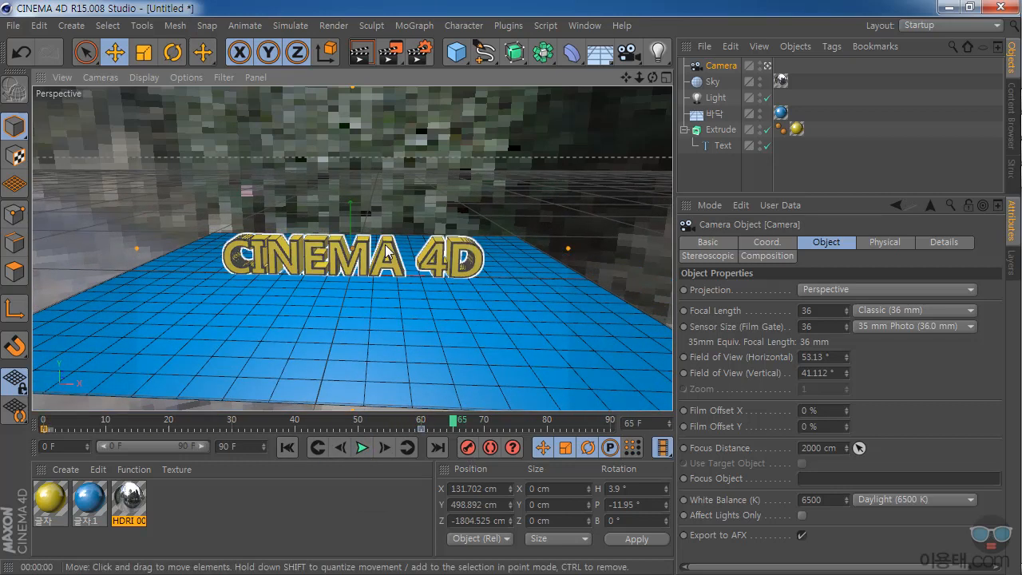
left_click(286, 448)
left_click(361, 447)
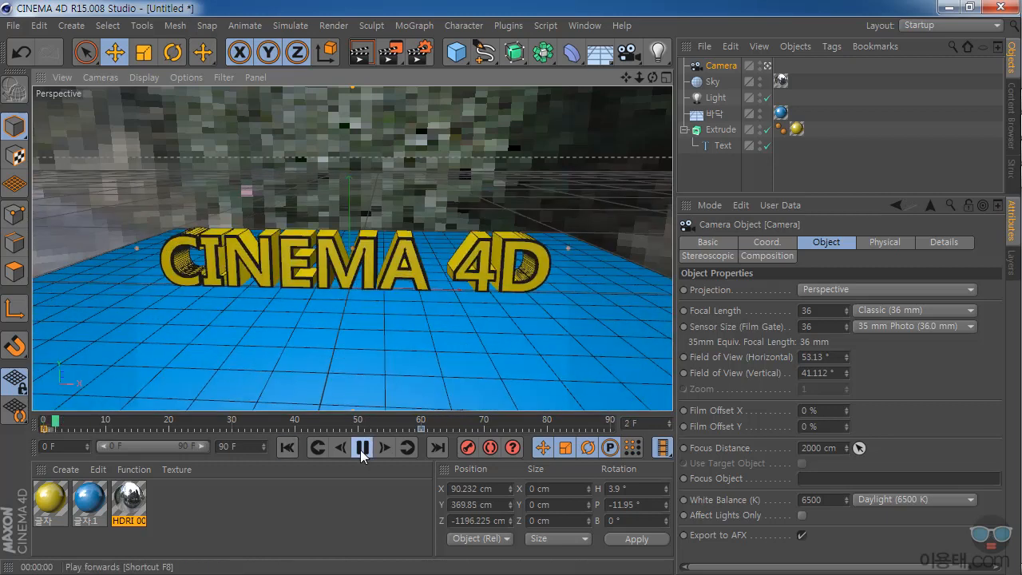
left_click(361, 447)
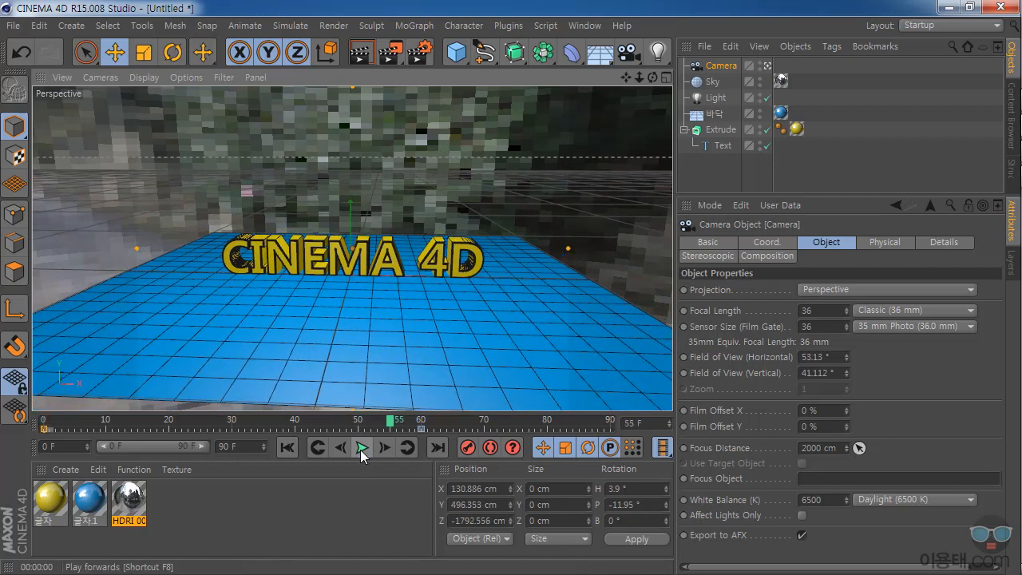
Move the animation to frame 46 and apply the Film/Video preset HDV/HDTV 720 29.97 to the render output
left_click_drag(392, 423, 333, 422)
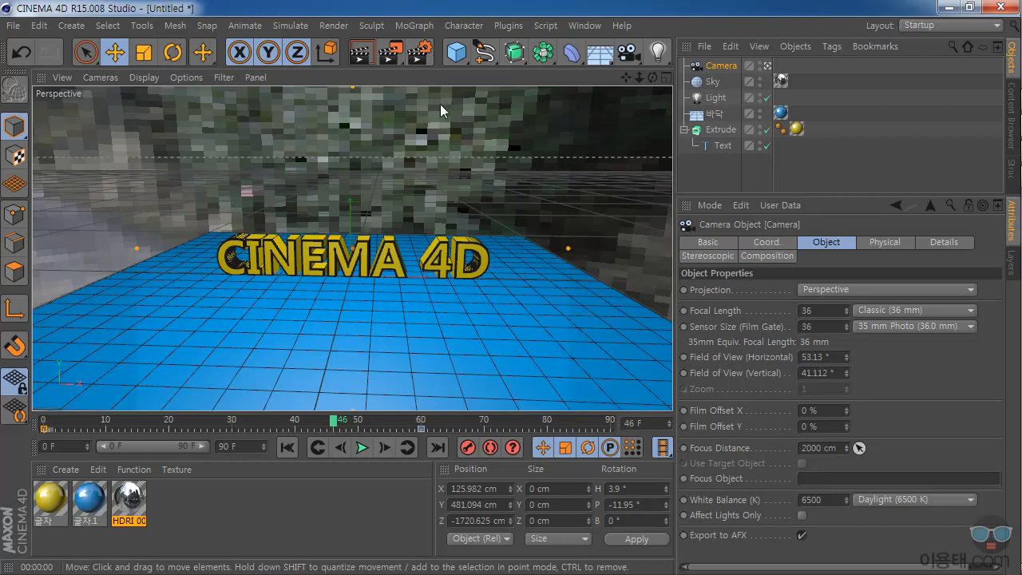
left_click(420, 55)
left_click_drag(488, 12, 716, 83)
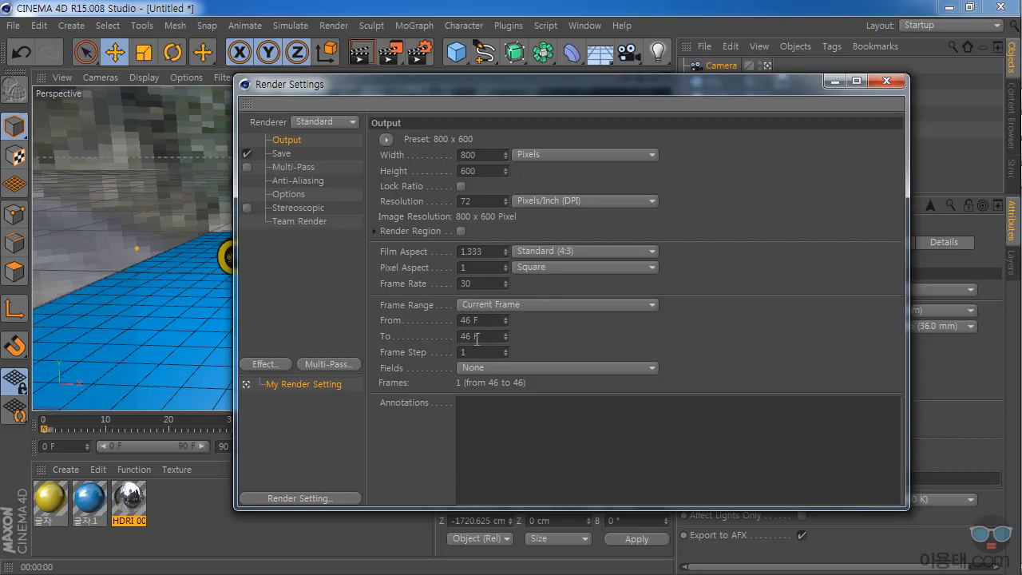
left_click_drag(589, 101, 662, 122)
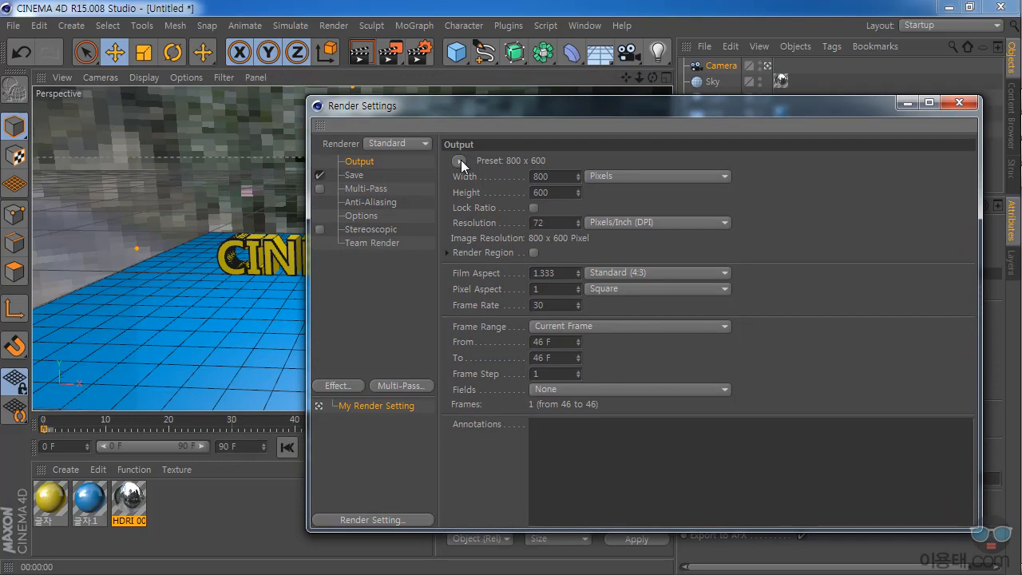
left_click(461, 161)
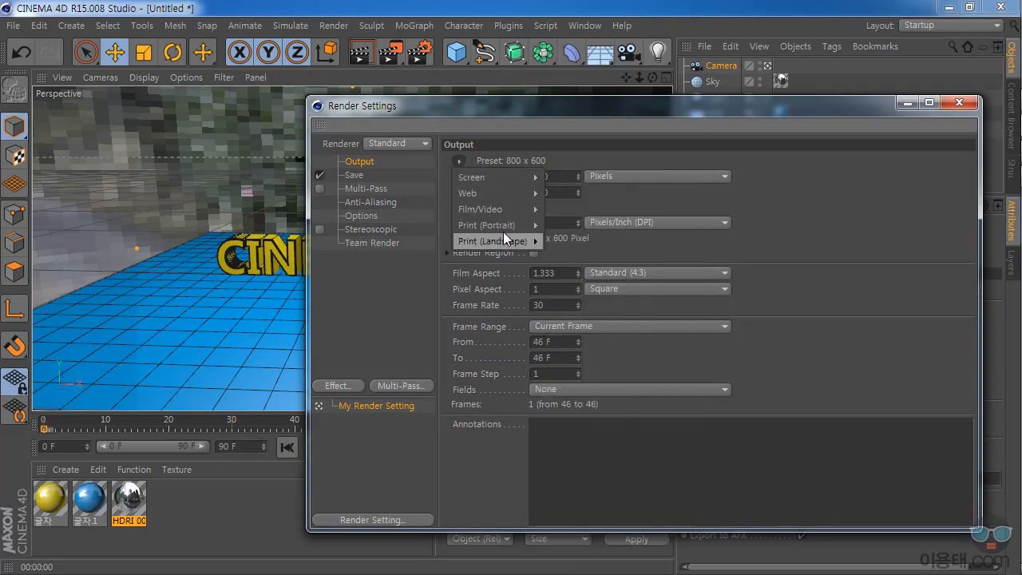
mouse_move(503, 213)
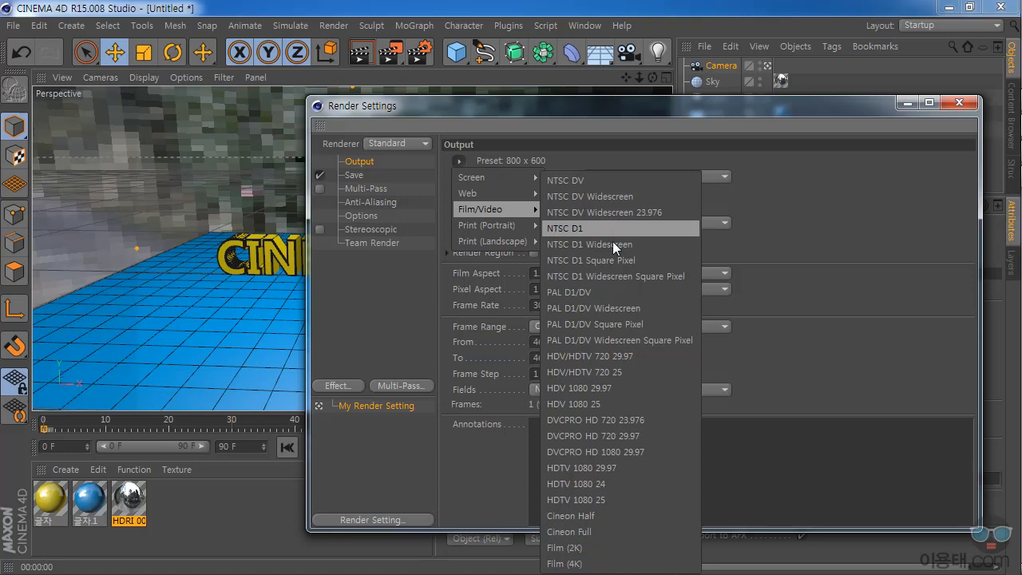
left_click(599, 354)
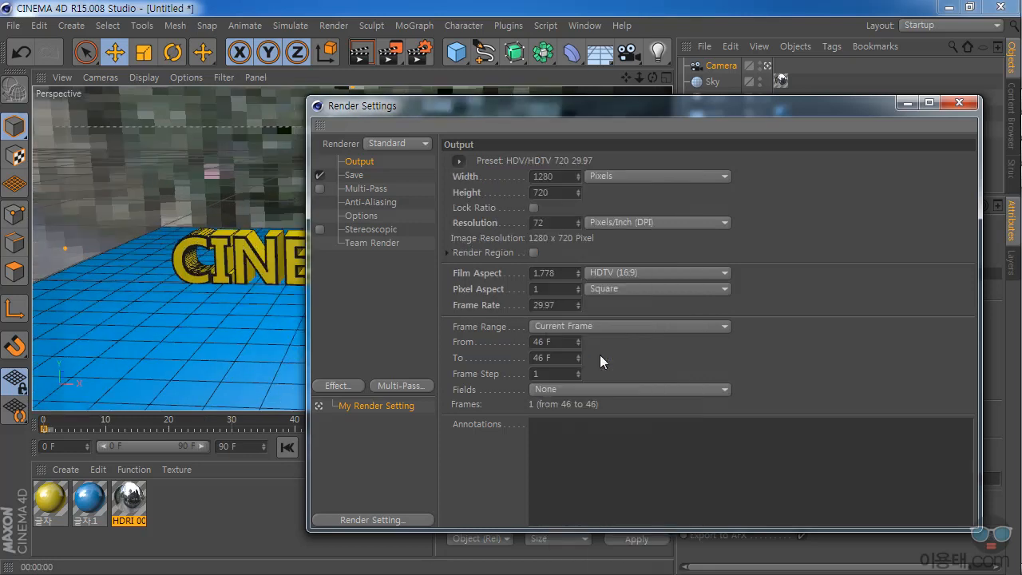
left_click_drag(565, 182, 531, 201)
left_click(649, 198)
Set the render output's frame range to All Frames
left_click_drag(420, 99, 519, 105)
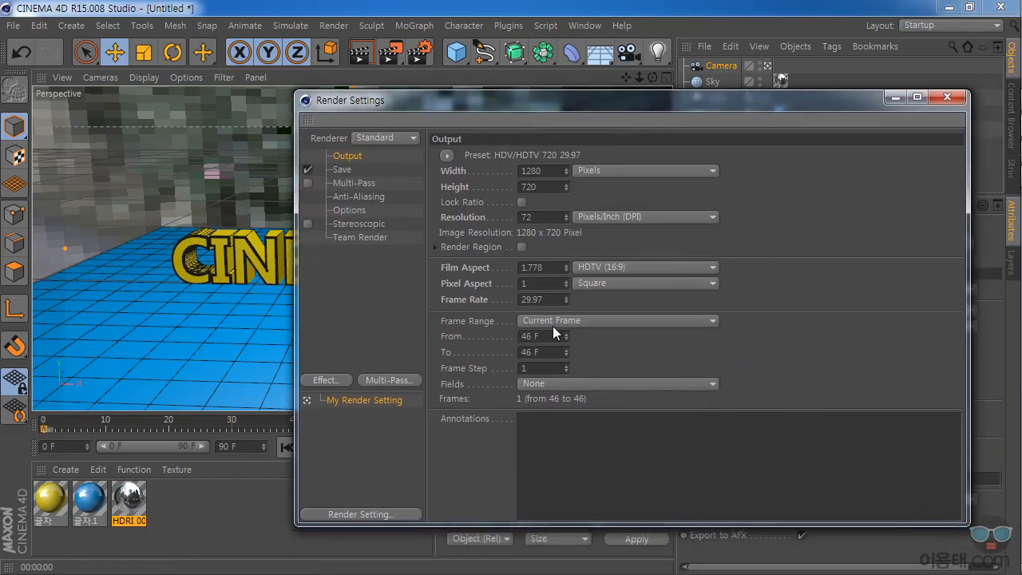
double_click(529, 337)
double_click(539, 357)
left_click(542, 322)
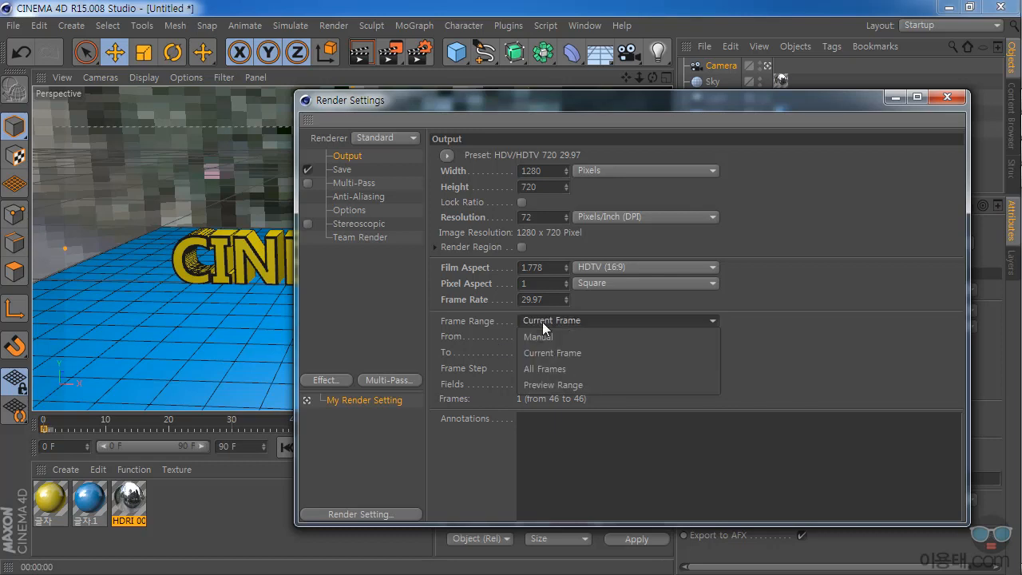
left_click(553, 371)
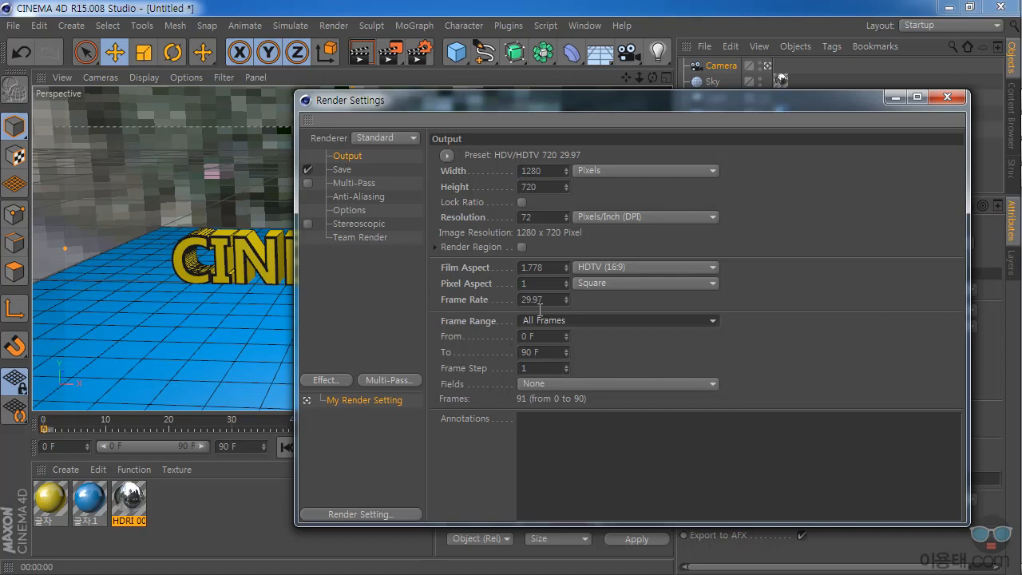
Browse for the rendered image's save location on drive F, in 시네마 4D > 기초 > 시네마 4D 15 > 시작하기 > 01 워크플로우
left_click(341, 170)
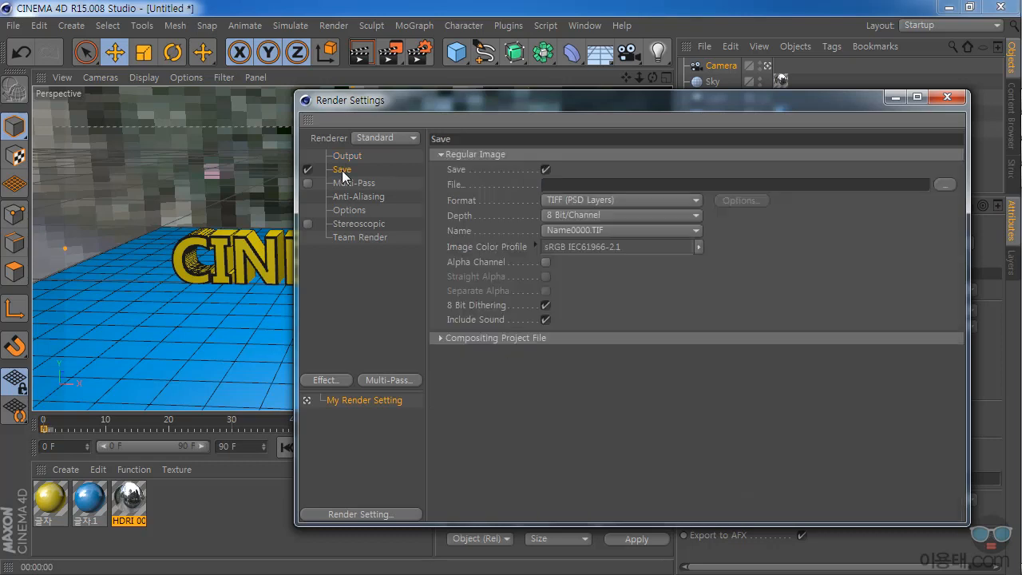
left_click_drag(542, 104, 507, 113)
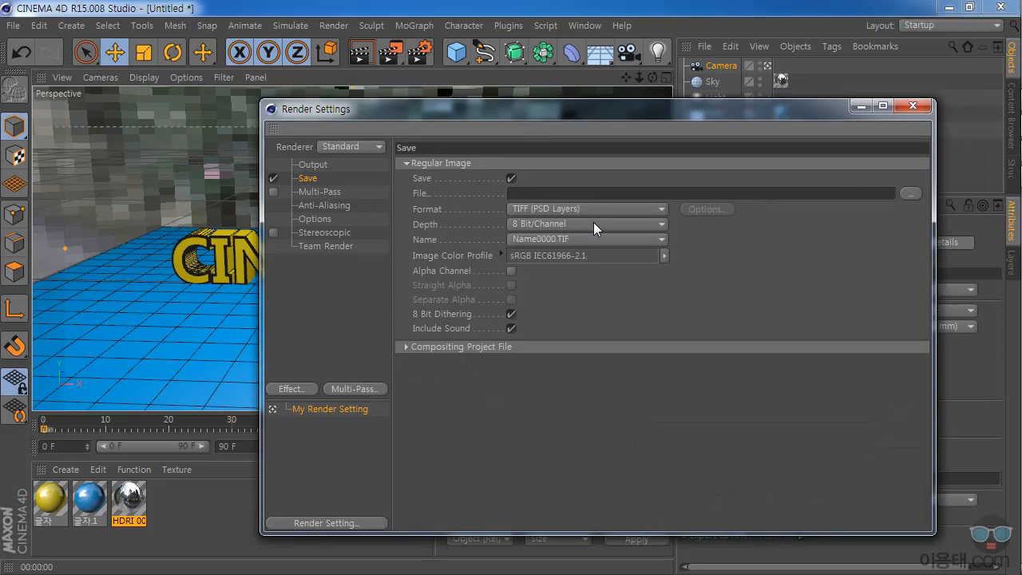
left_click(910, 194)
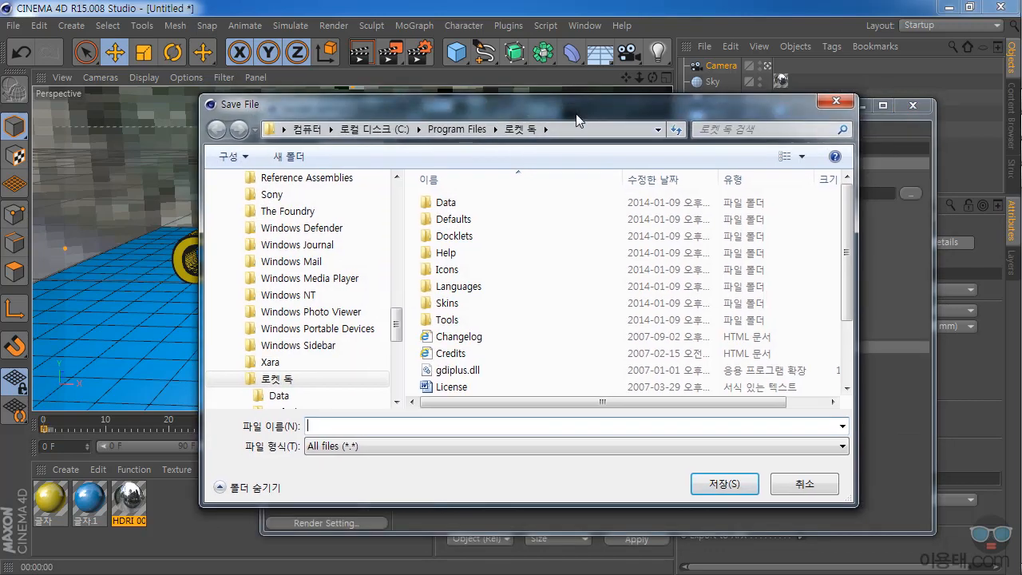
left_click_drag(398, 319, 396, 192)
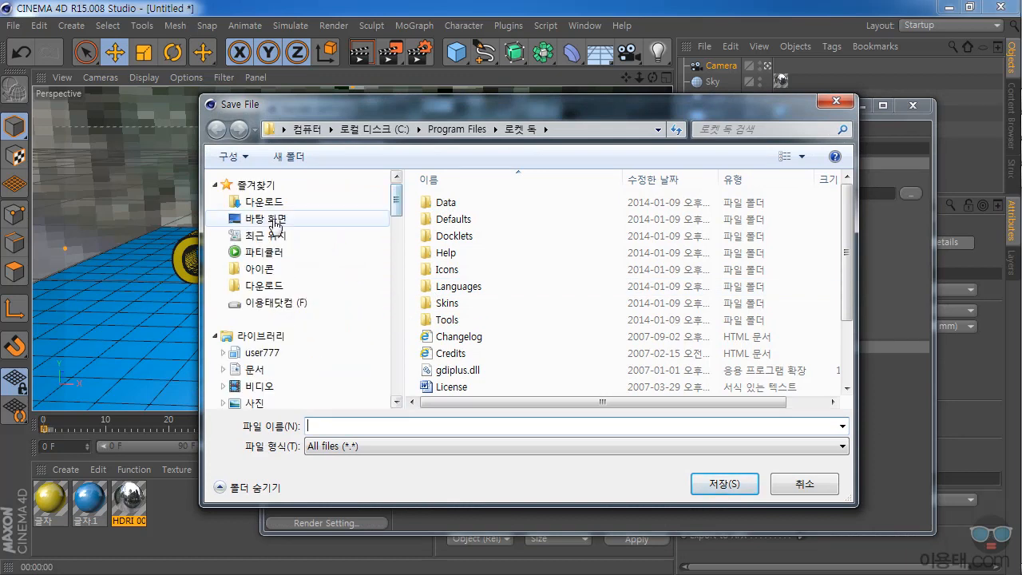
left_click(278, 303)
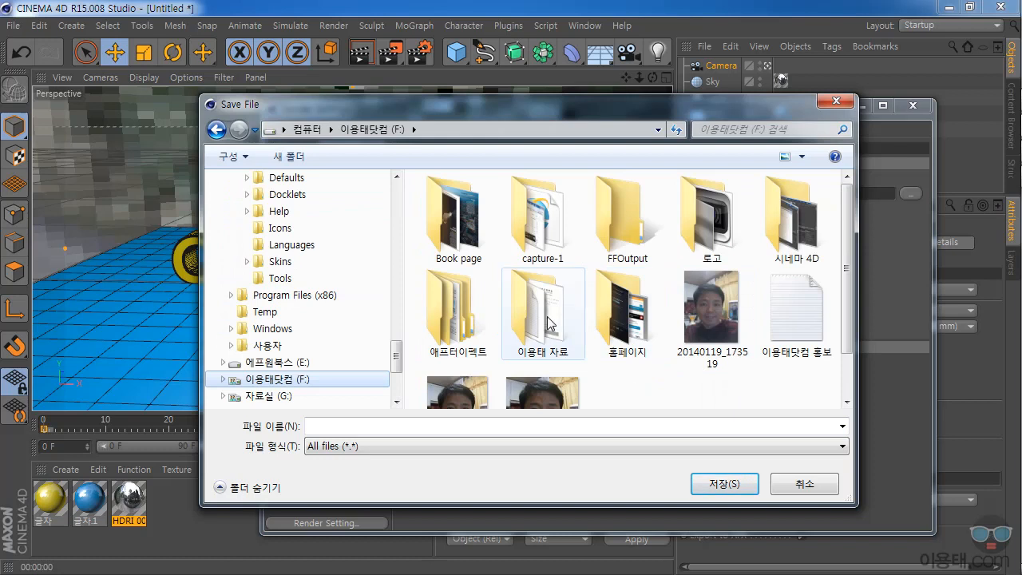
double_click(790, 219)
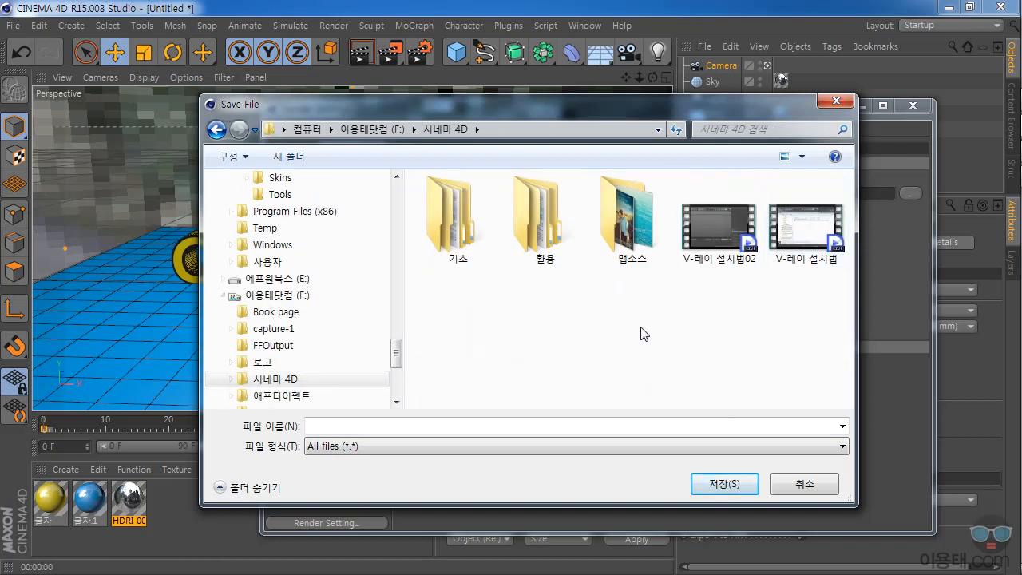
double_click(450, 228)
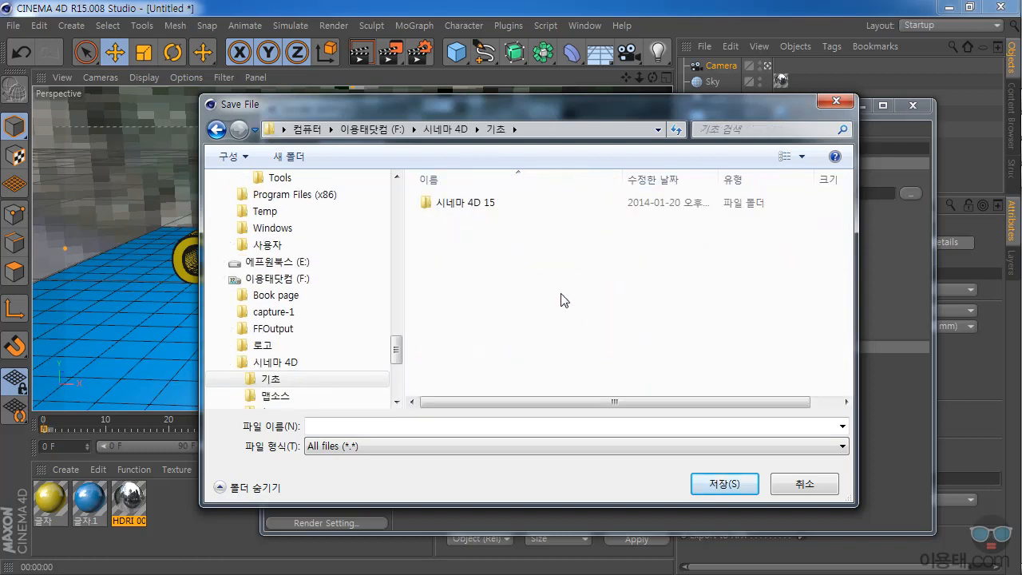
double_click(499, 203)
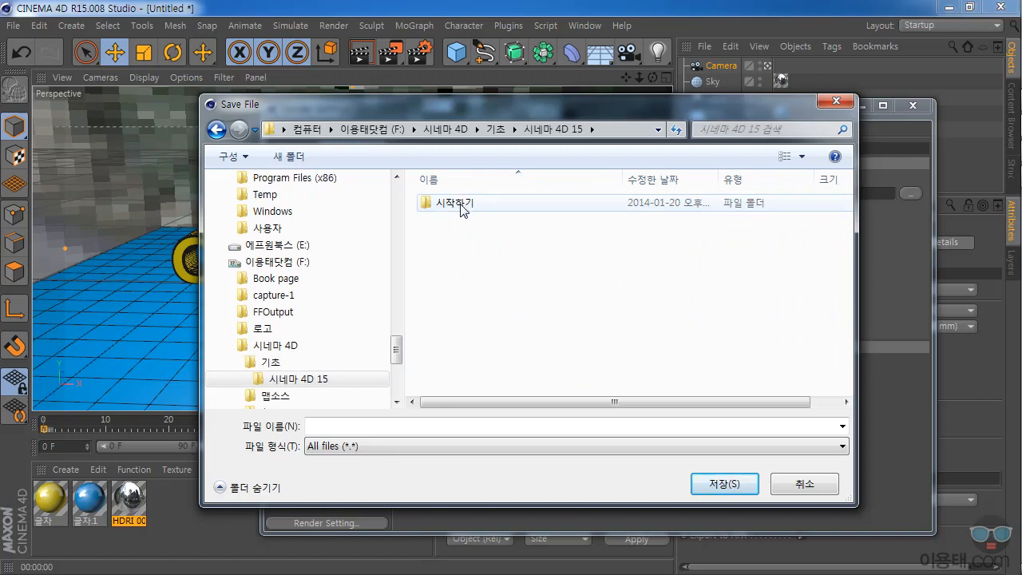
double_click(460, 206)
double_click(476, 206)
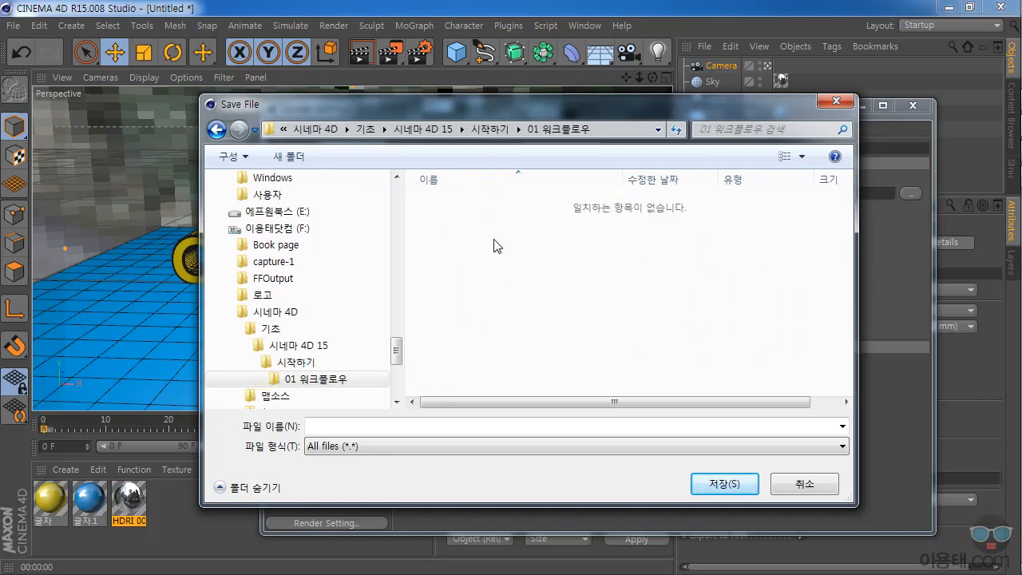
Create a new folder named 렌더 inside 01 워크플로우 and open it
left_click(289, 157)
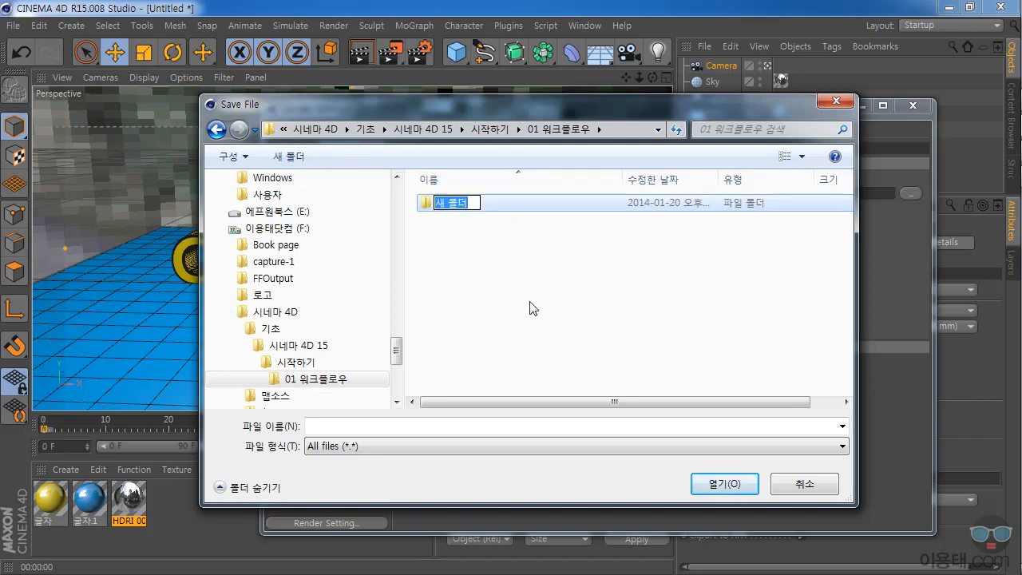
key("BackSpace")
type("ㄹ")
type("렌더")
left_click(455, 214)
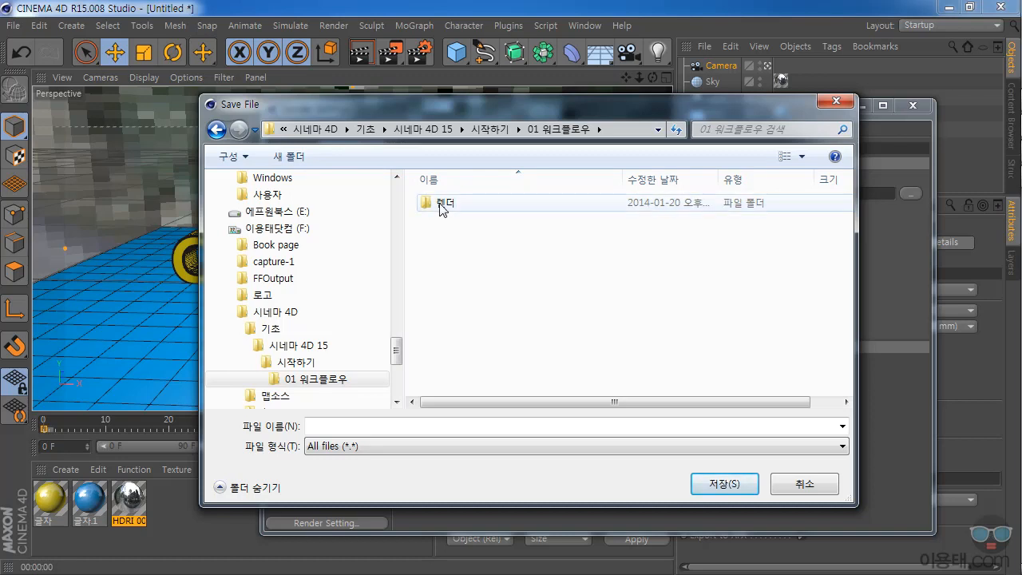
double_click(447, 204)
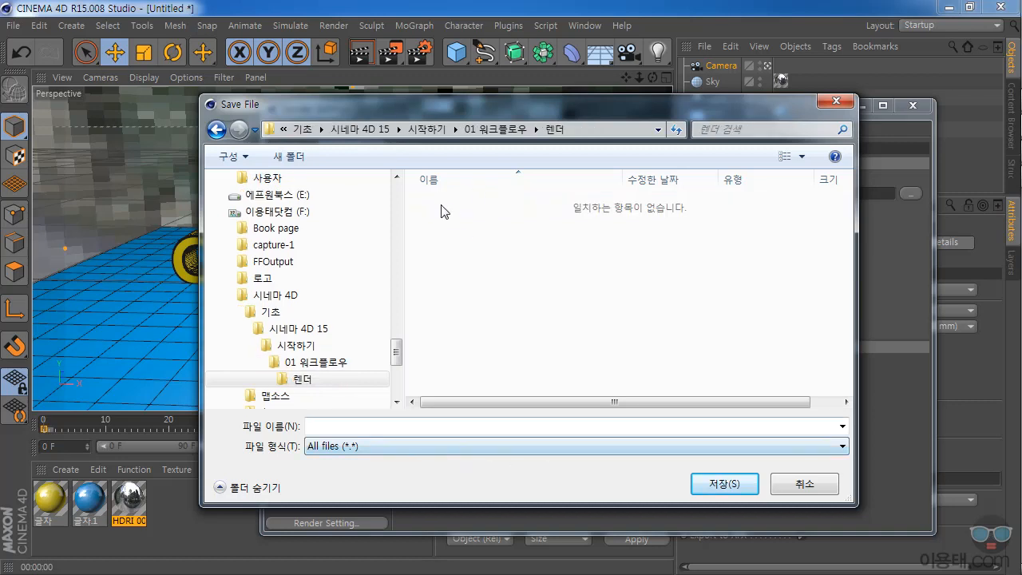
Save the render output under the file name 렌더 and set its image format to PNG
left_click(345, 427)
type("렌더")
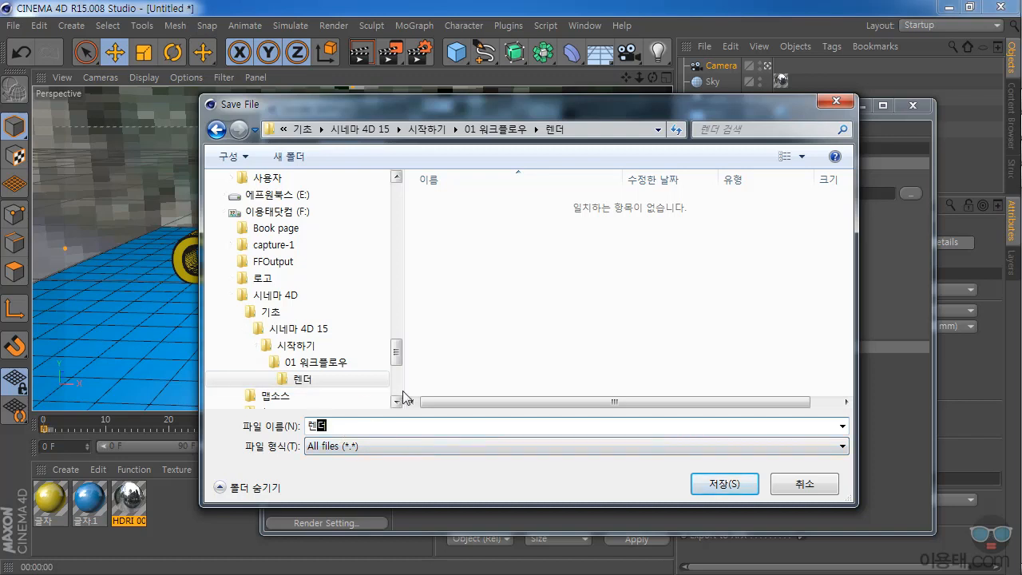
left_click_drag(341, 429, 292, 426)
left_click(724, 484)
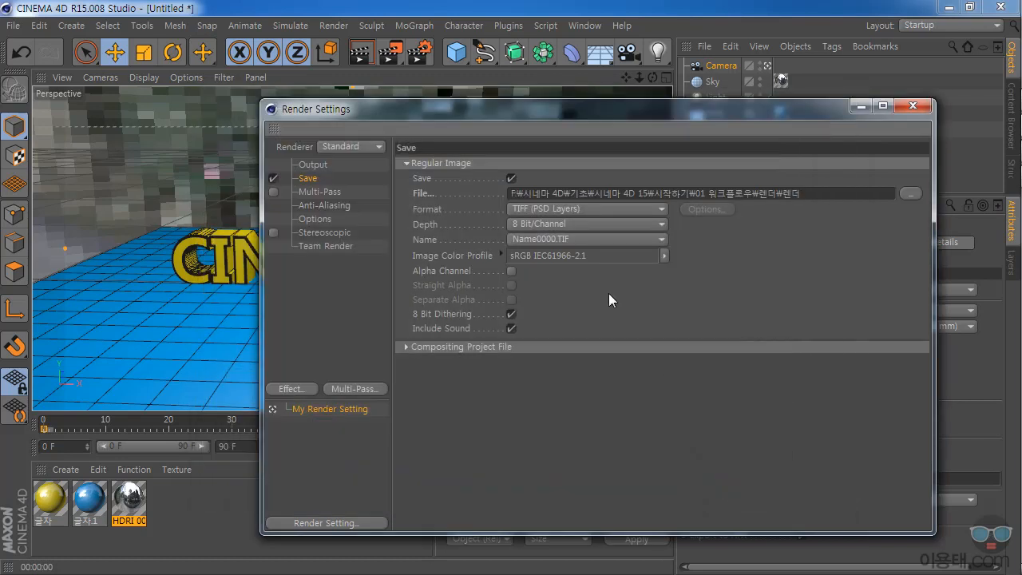
left_click(548, 211)
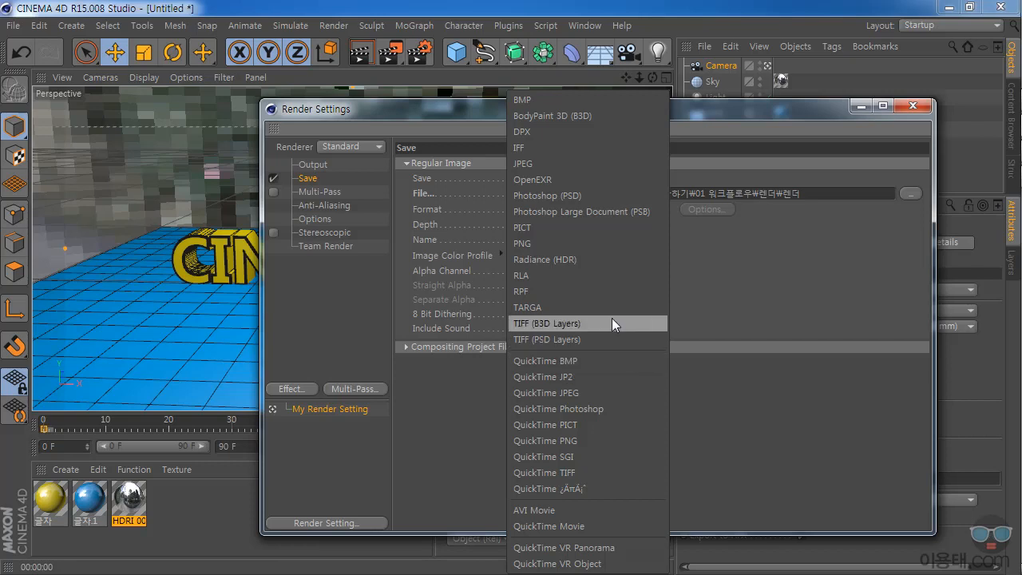
left_click(550, 245)
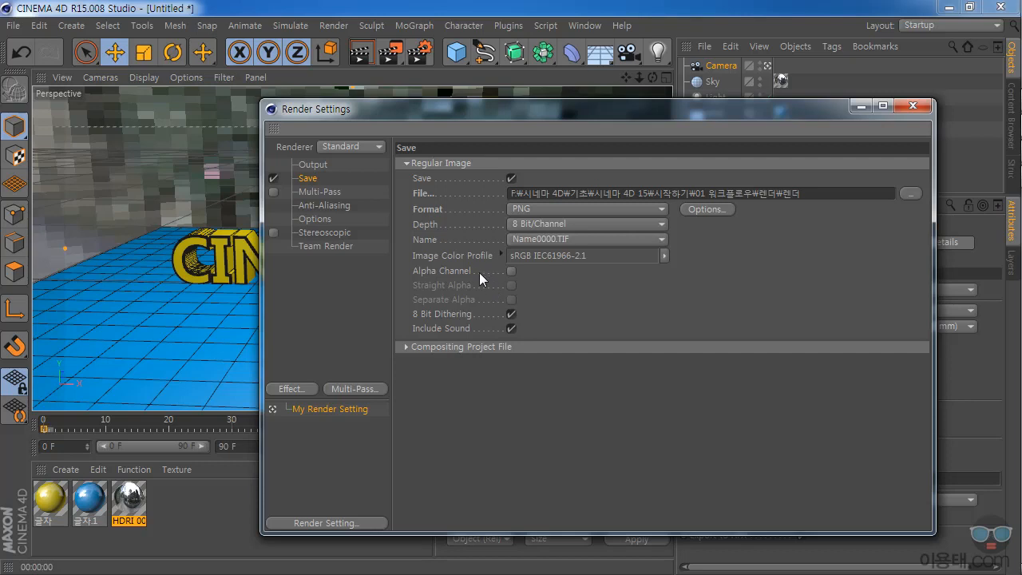
Examine the compositing project file options with their target applications, and look through the multi-pass, anti-aliasing and other render settings
left_click(407, 347)
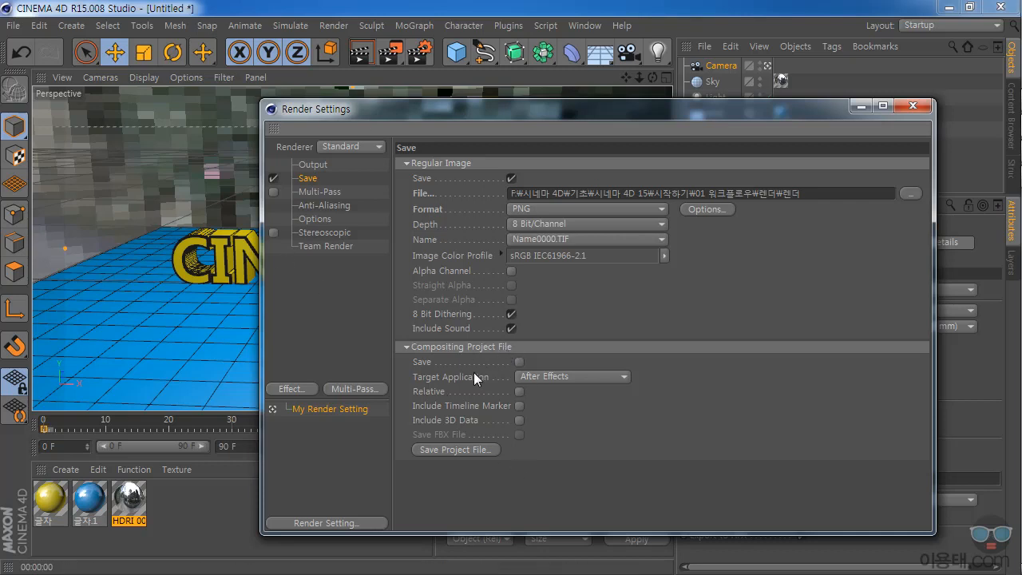
left_click(545, 376)
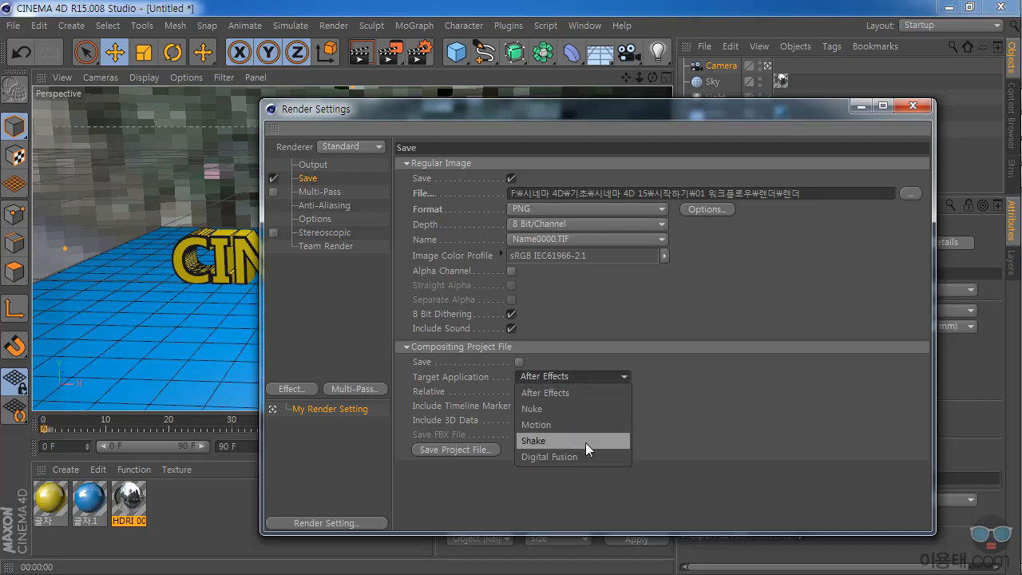
left_click(716, 384)
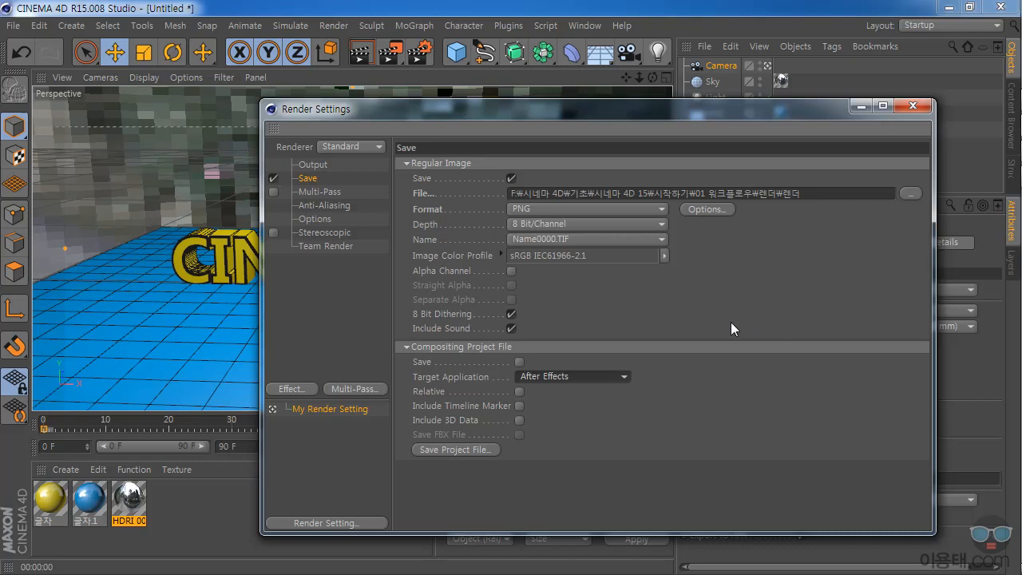
left_click(321, 190)
left_click(325, 205)
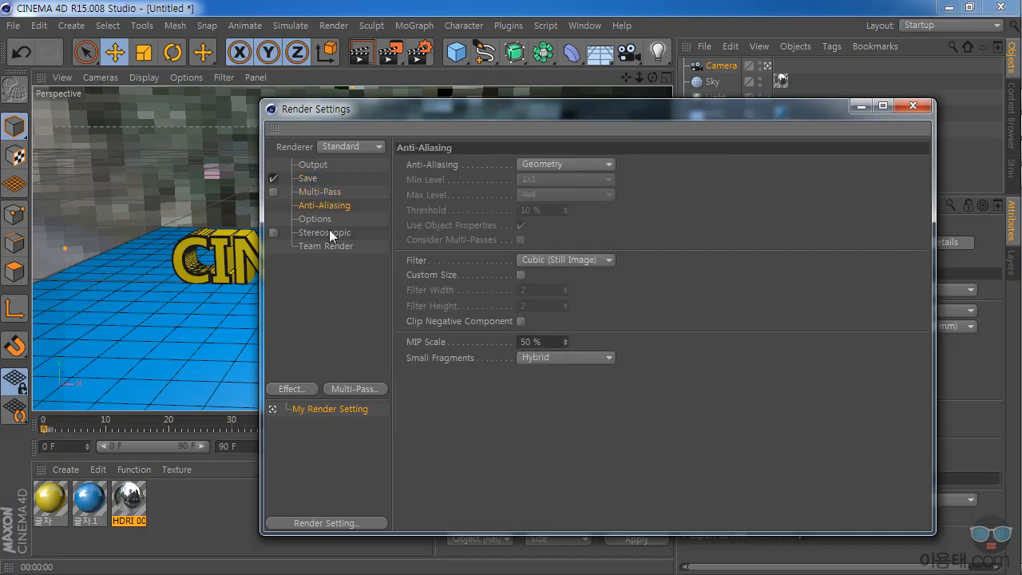
left_click(335, 221)
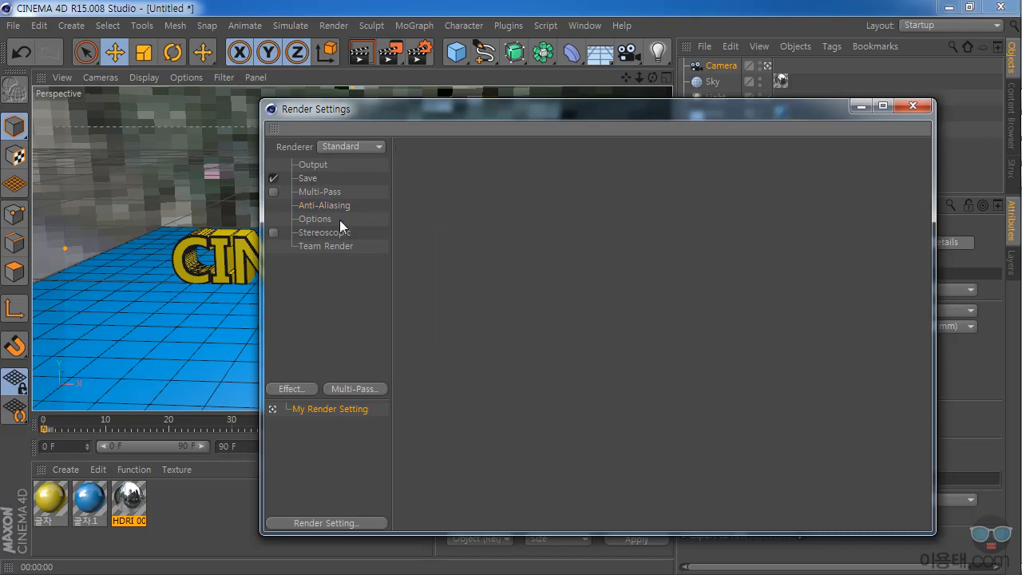
left_click(317, 177)
left_click(324, 165)
left_click(315, 179)
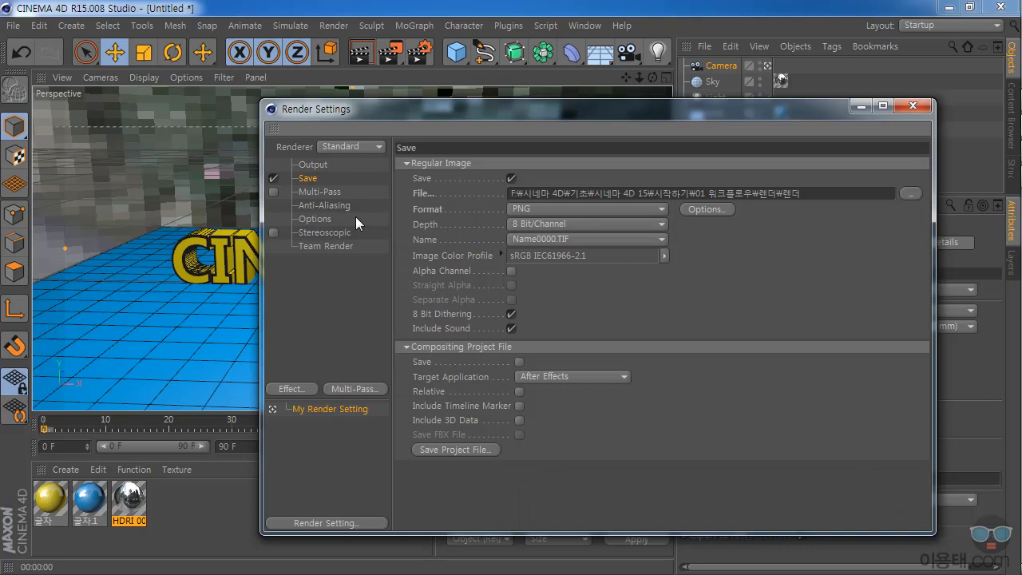
Close the render settings, render the whole animation to the Picture Viewer and fit the full image in view
left_click(915, 106)
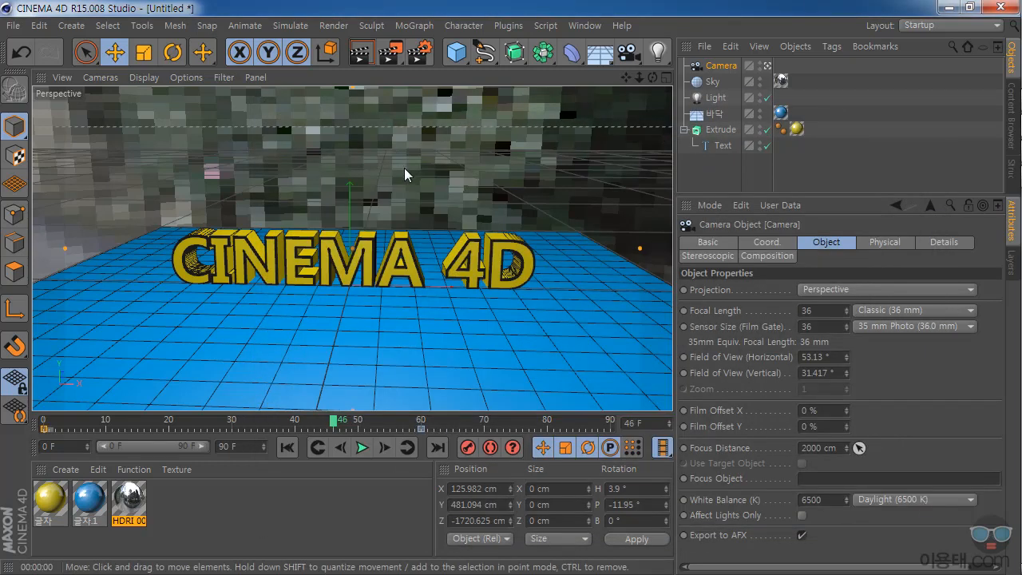
left_click(388, 57)
left_click_drag(62, 8, 181, 136)
left_click_drag(347, 137, 291, 51)
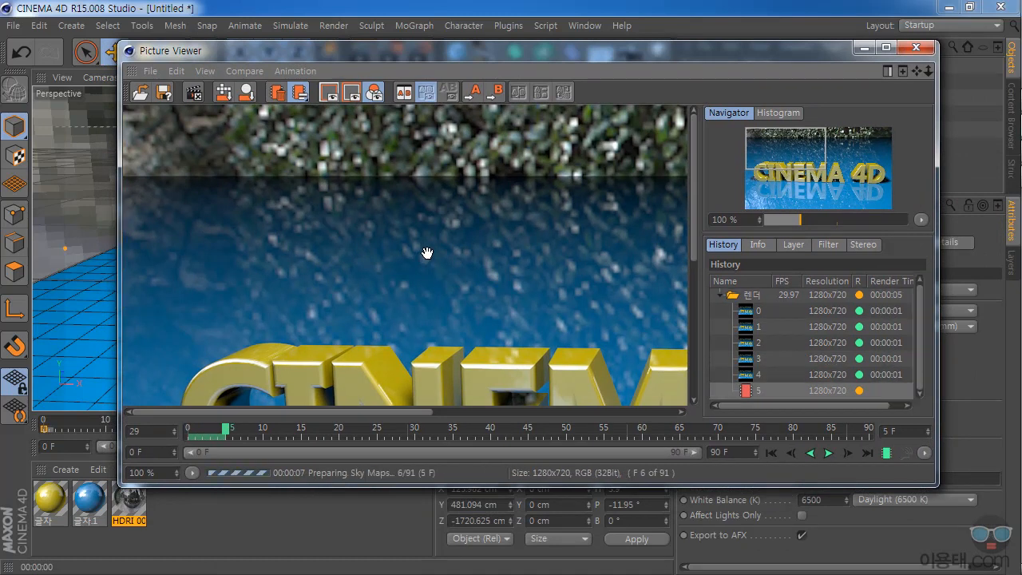
scroll(429, 249, "down", 2)
scroll(430, 249, "down", 2)
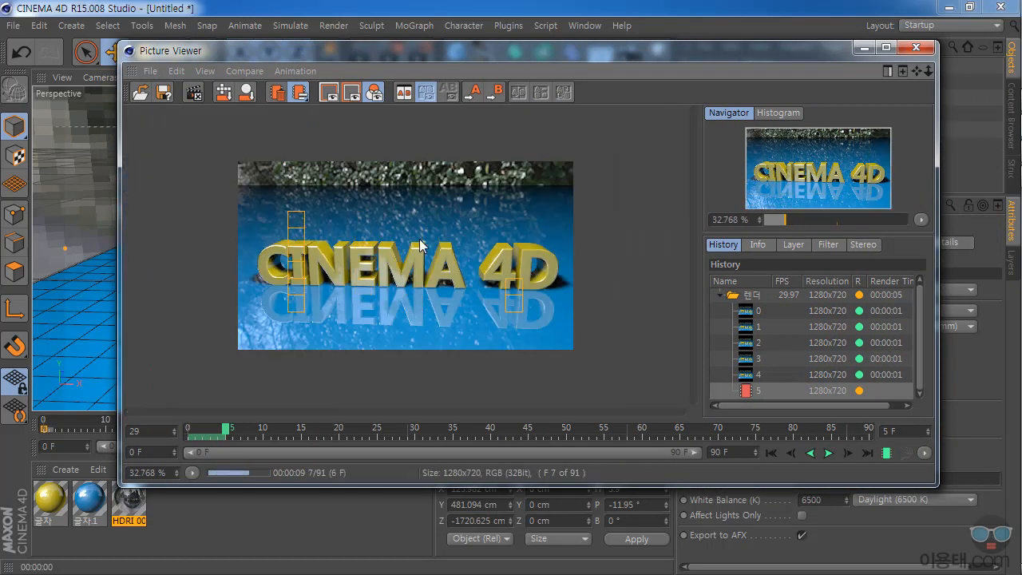
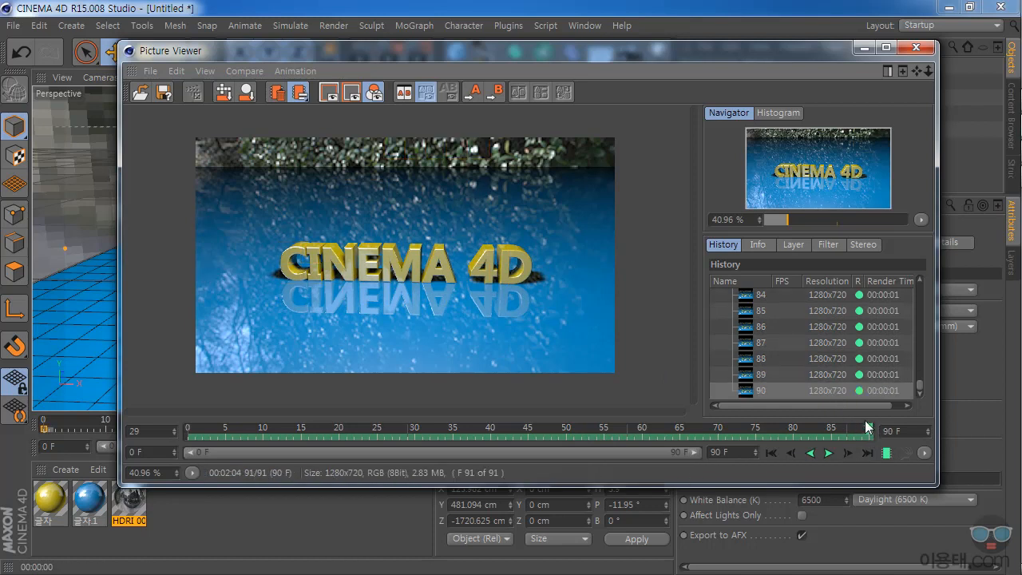
Play back the rendered animation in the Picture Viewer, stop it and scrub through the frames
left_click(828, 453)
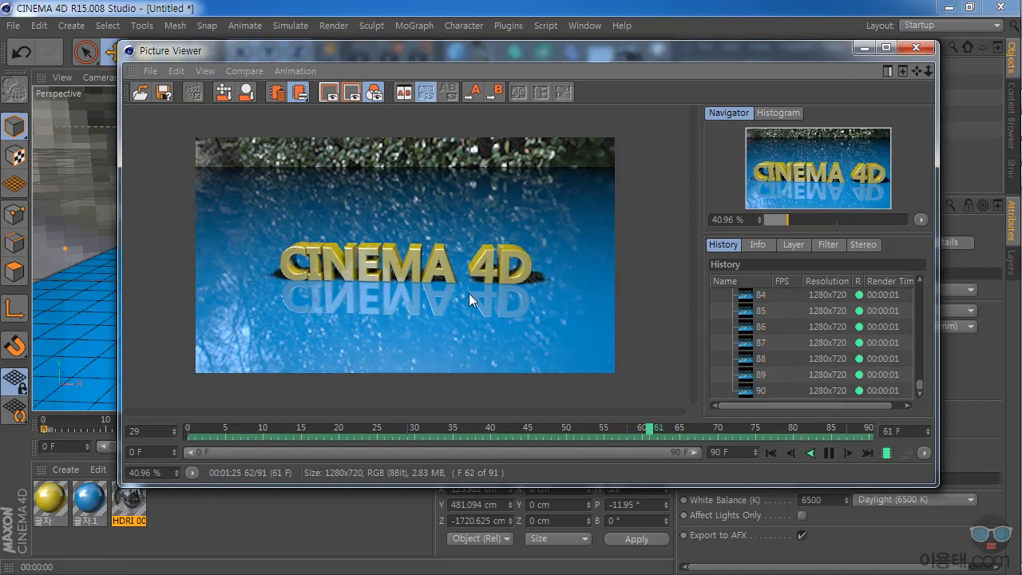
left_click(828, 453)
left_click_drag(407, 430, 468, 431)
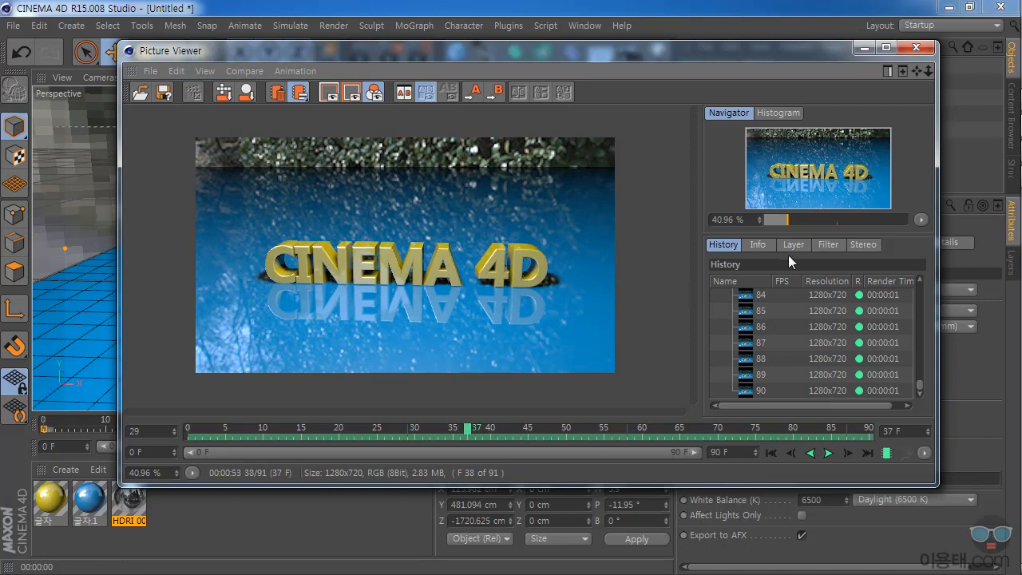
Switch to After Effects, start importing a file and browse to the 렌더 folder inside 시네마 4D > 기초 > 시네마 4D 15 > 시작하기 > 01 워크플로우
mouse_move(1020, 247)
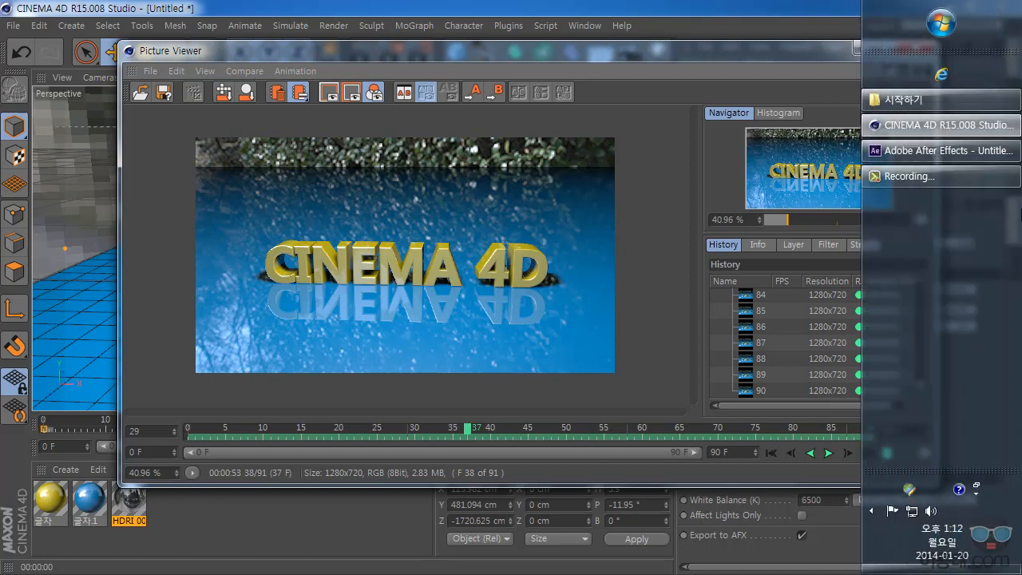
left_click(918, 151)
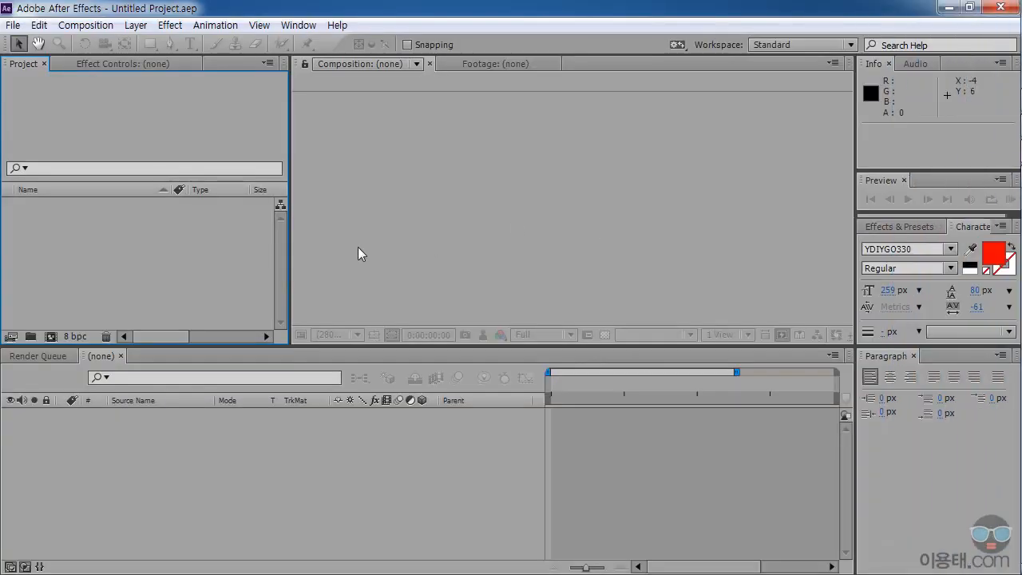
left_click(13, 26)
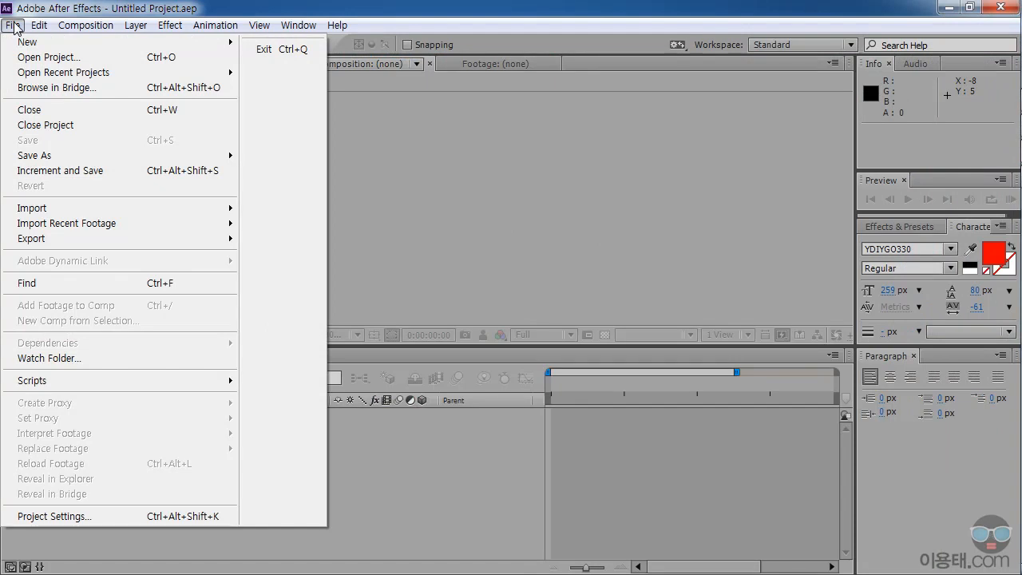
mouse_move(96, 208)
left_click(274, 211)
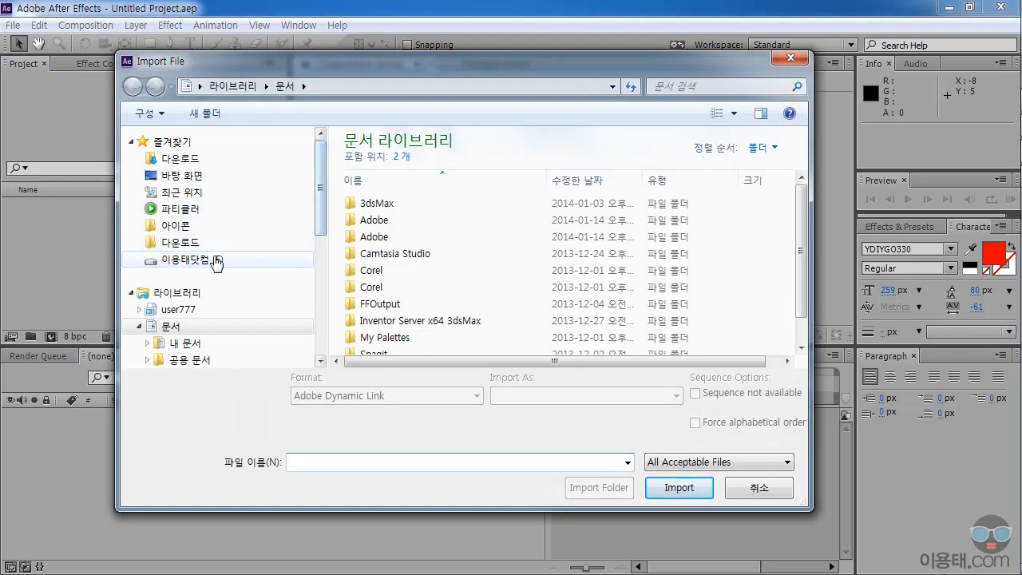
left_click(191, 259)
double_click(748, 194)
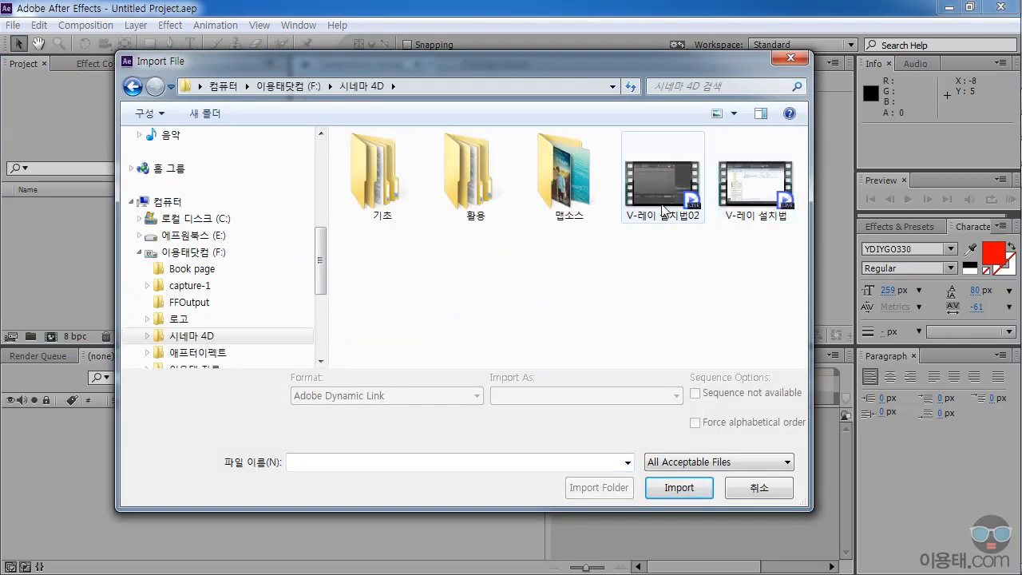
double_click(385, 190)
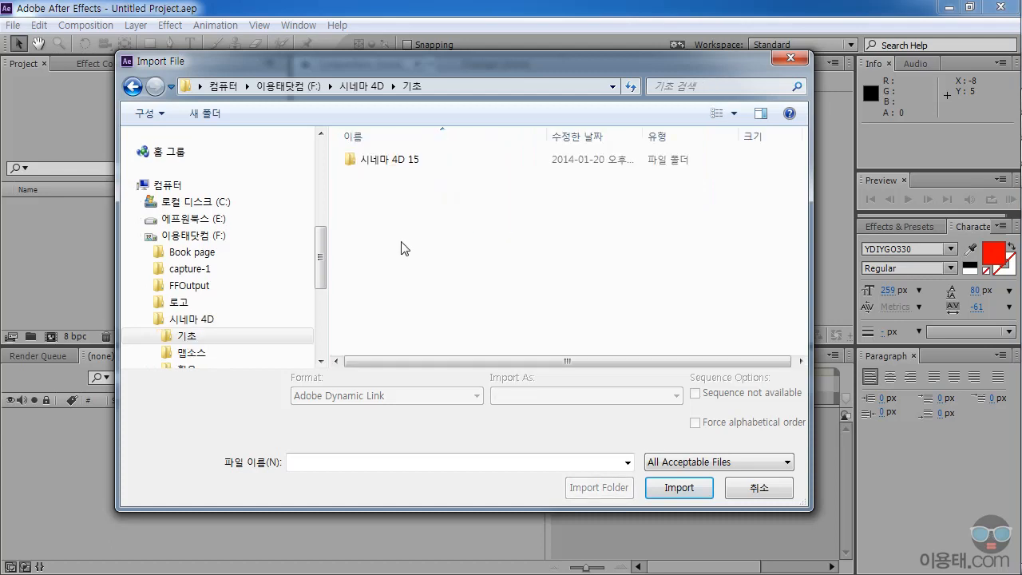
double_click(384, 166)
double_click(378, 165)
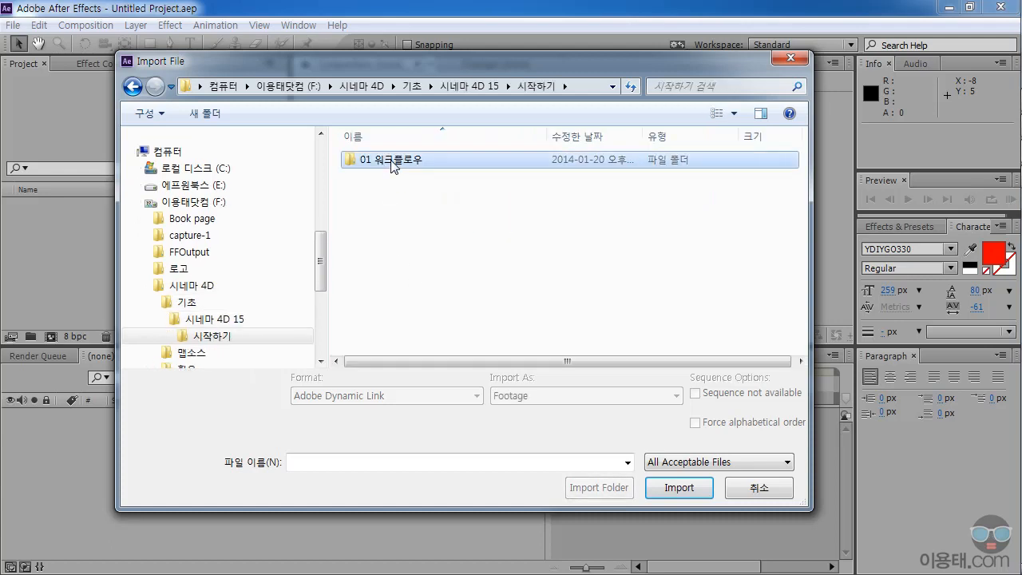
double_click(388, 164)
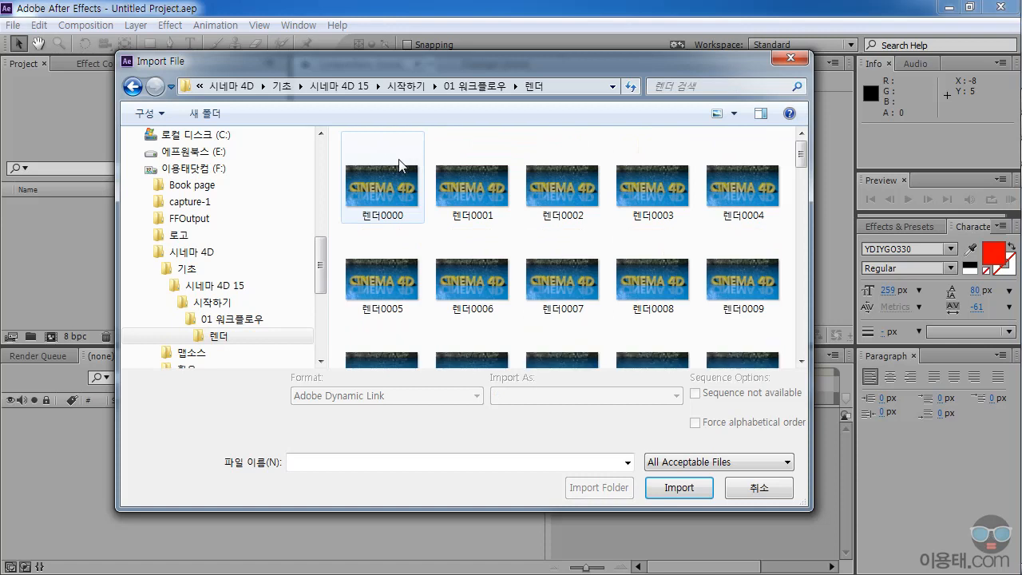
Enlarge the import dialog and import the frames starting at 렌더0000 as footage with the PNG Sequence option
left_click_drag(502, 65, 524, 28)
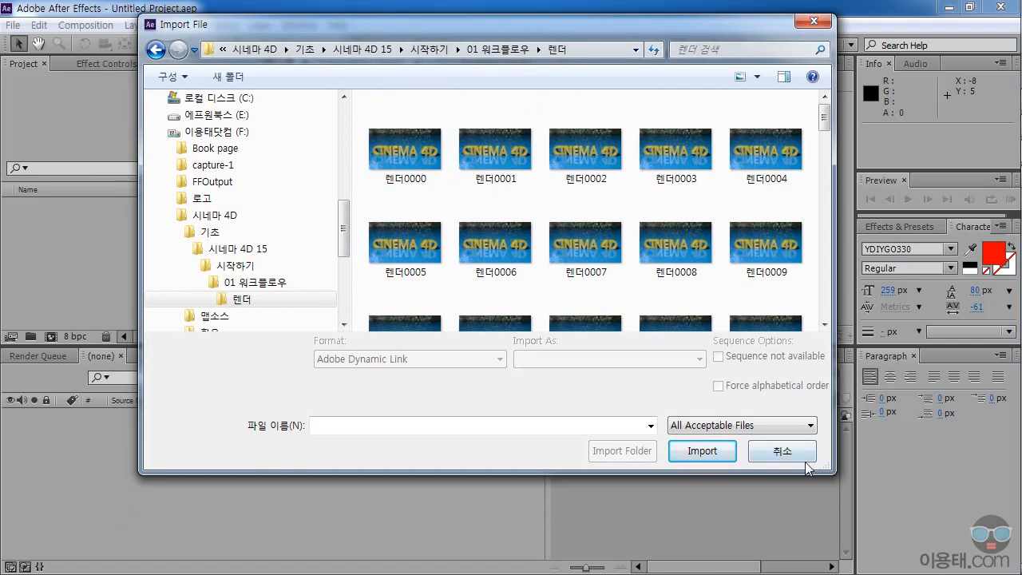
left_click_drag(835, 475, 866, 547)
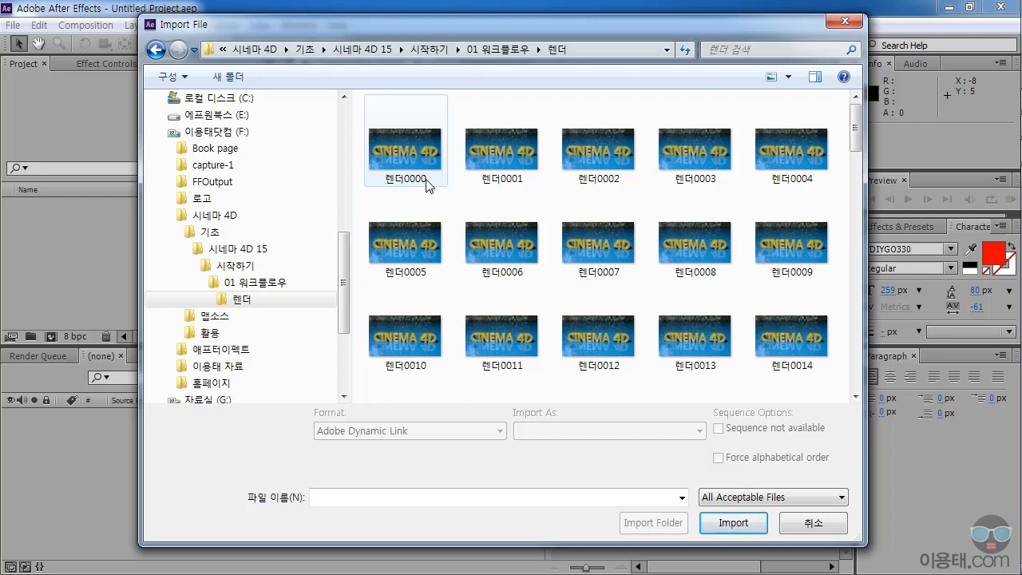
left_click_drag(855, 140, 855, 112)
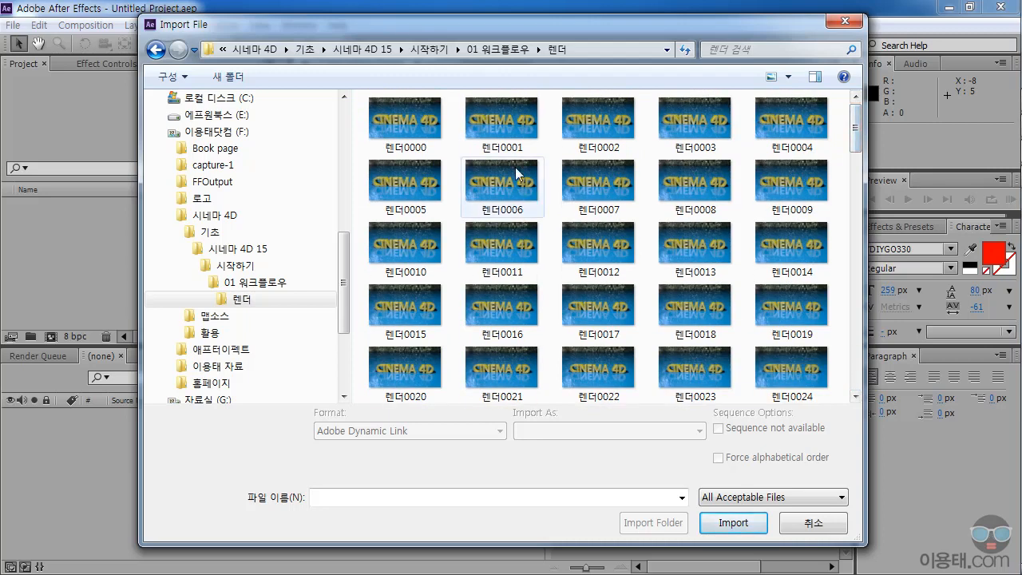
left_click(403, 128)
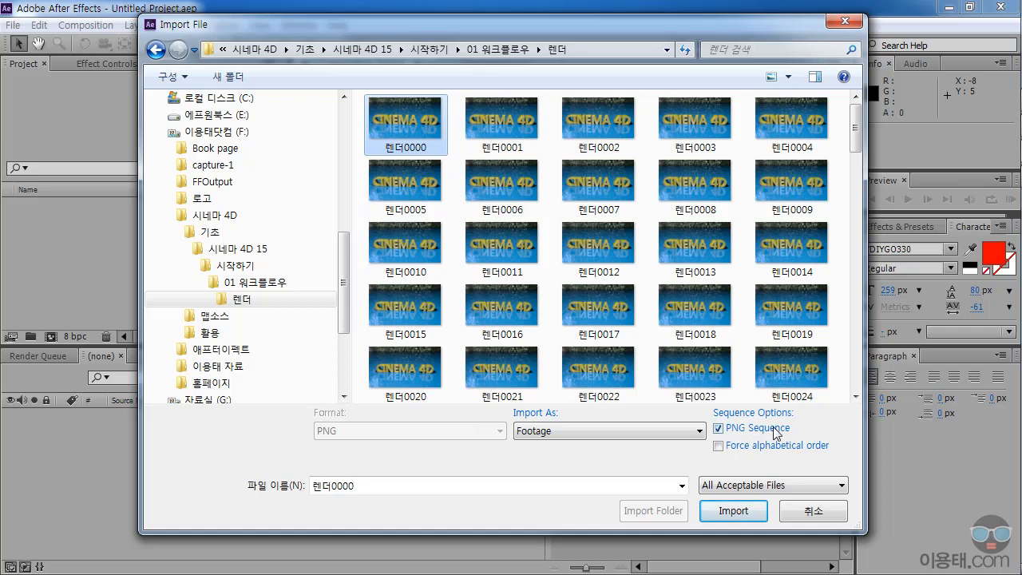
left_click(734, 515)
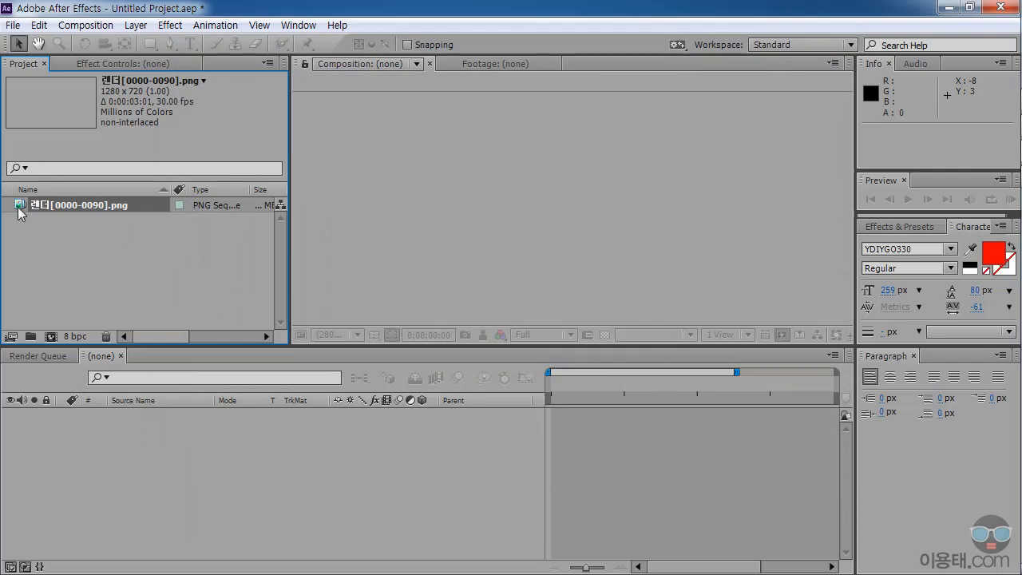
Create a new composition from the imported 렌더[0000-0090].png sequence
left_click_drag(20, 205, 50, 339)
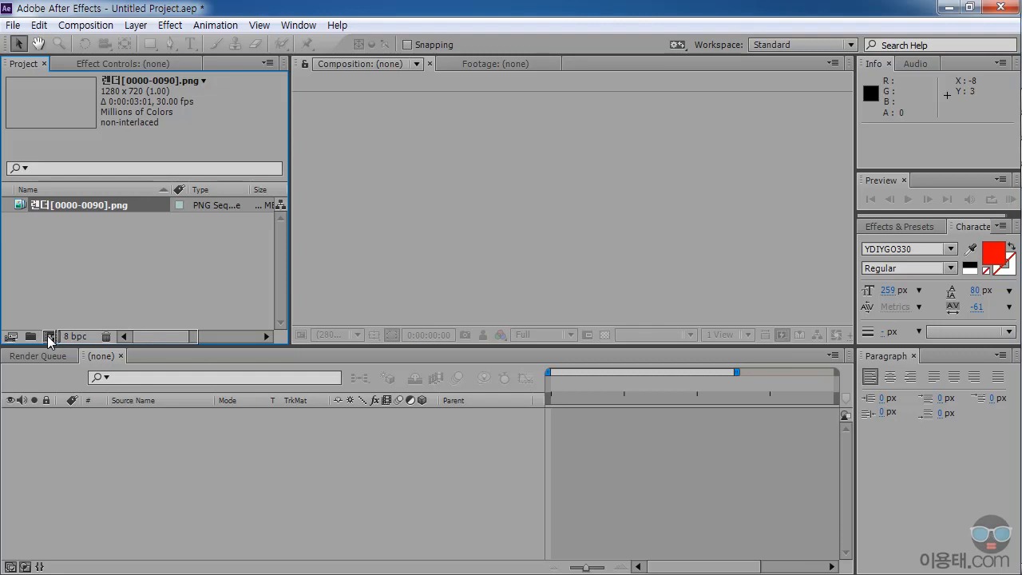
left_click_drag(49, 339, 50, 340)
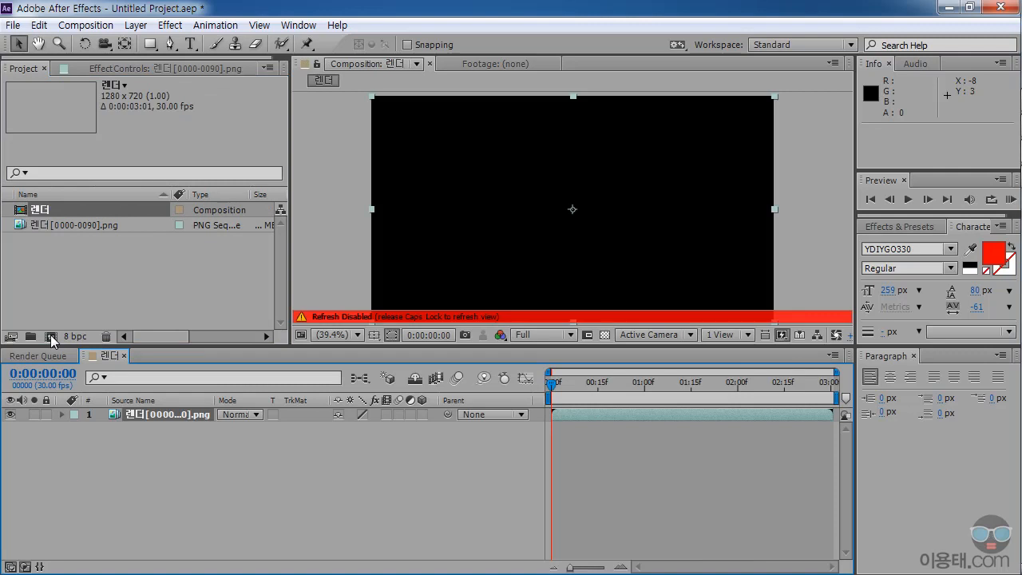
left_click(56, 226)
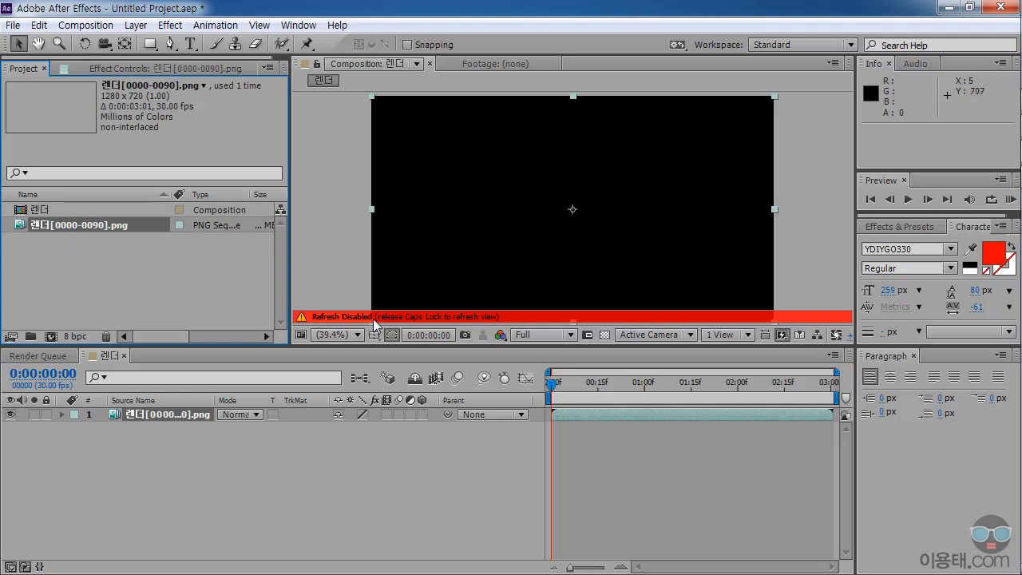
Re-enable the disabled view refresh and preview the animation in an enlarged composition viewer
key("Caps_Lock")
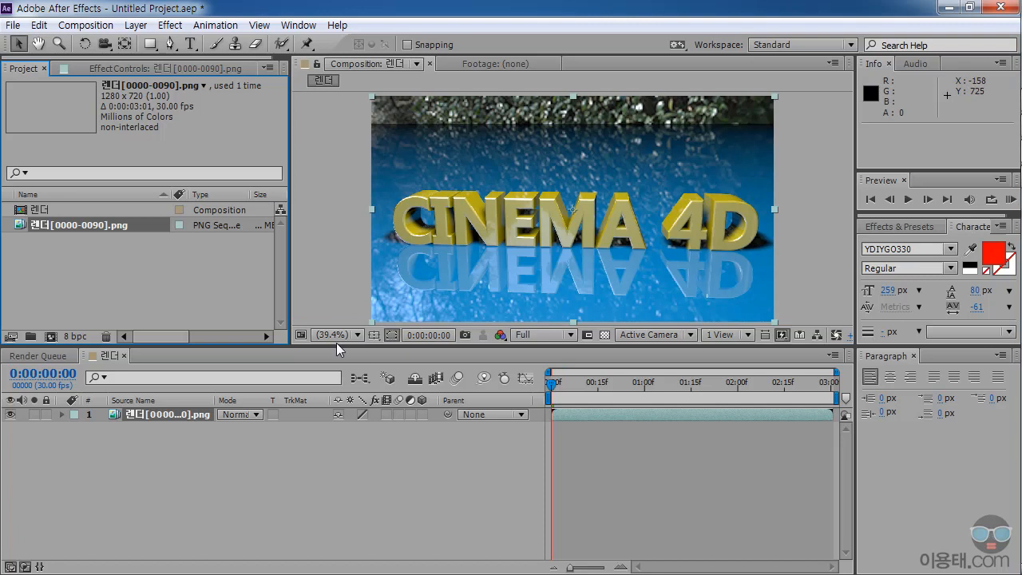
left_click_drag(356, 358, 356, 404)
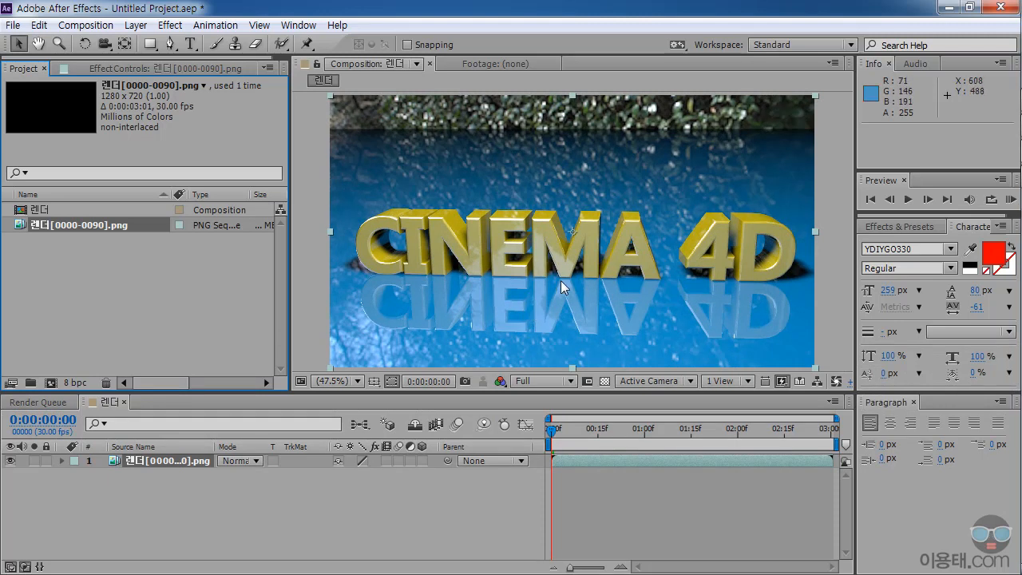
left_click_drag(570, 431, 508, 422)
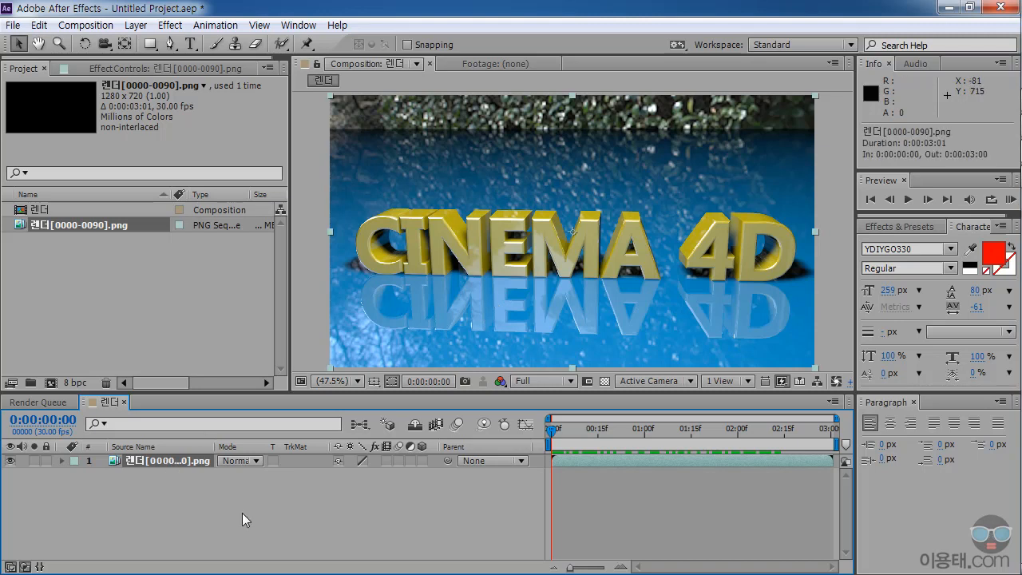
Apply the CC Toner color correction effect to the sequence layer, try Duotone and set its Tones to Pentone
left_click(169, 24)
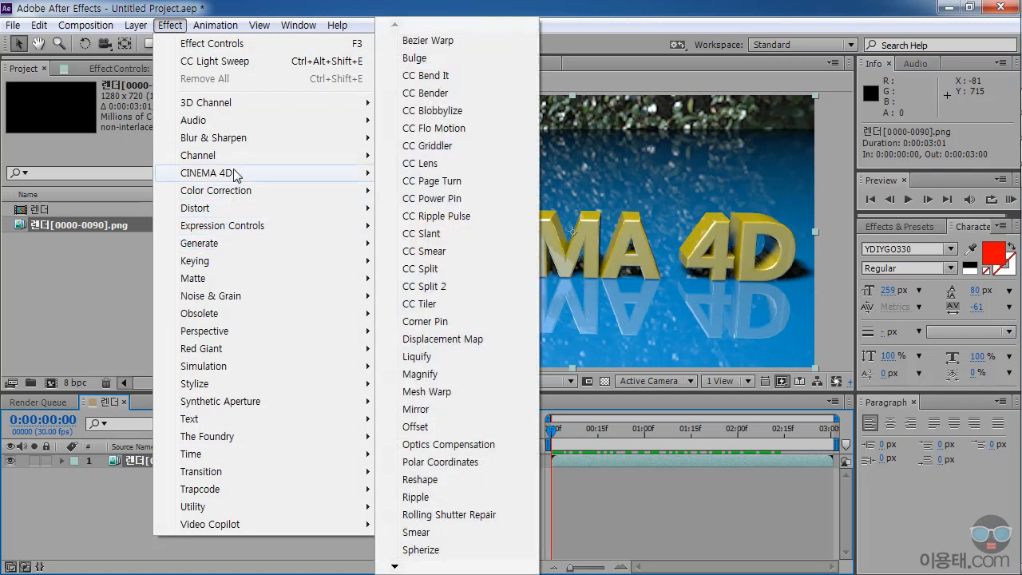
mouse_move(237, 194)
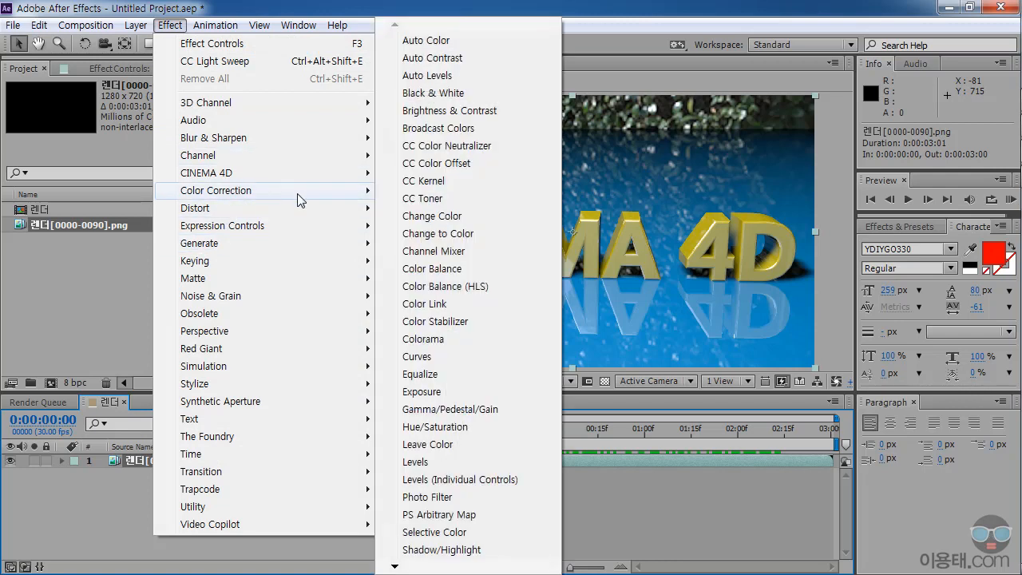
left_click(457, 199)
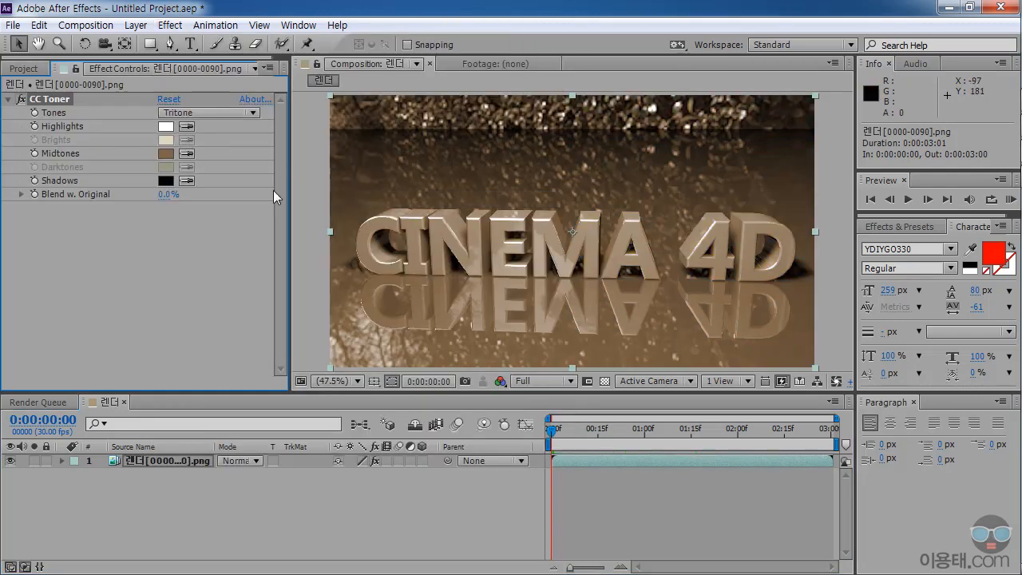
left_click(201, 114)
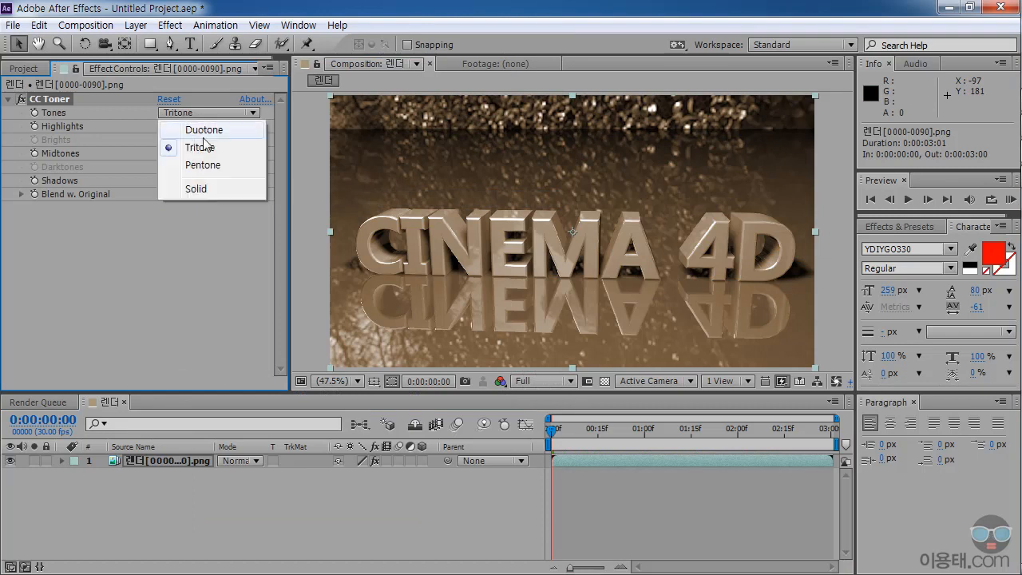
left_click(205, 131)
left_click(205, 112)
left_click(204, 165)
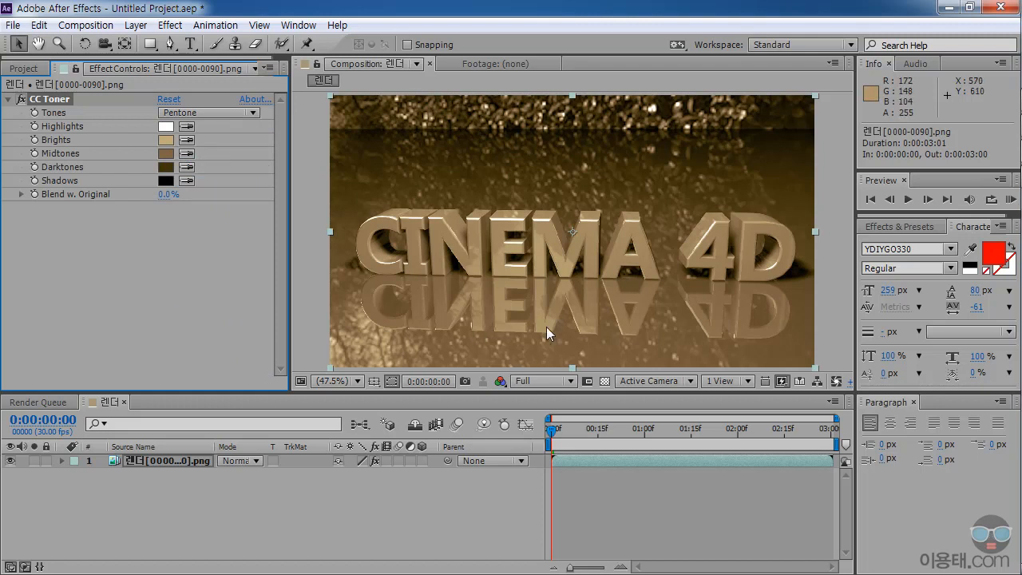
left_click(100, 27)
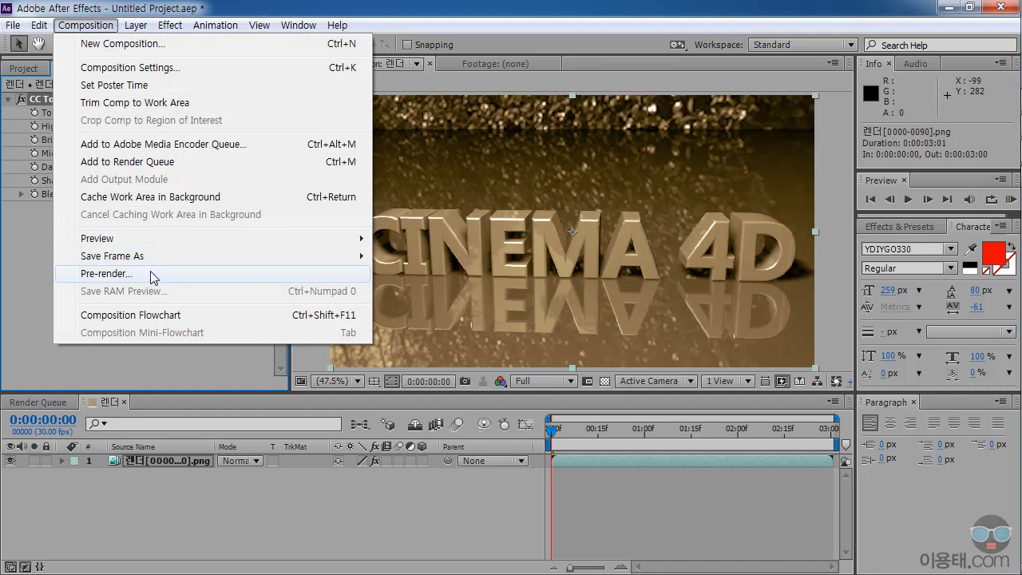
left_click(198, 372)
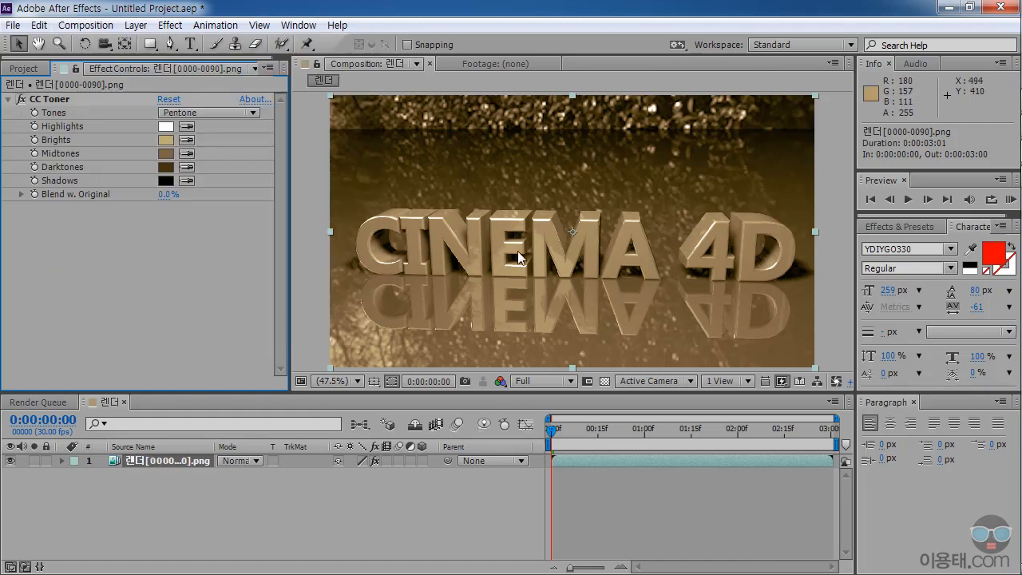